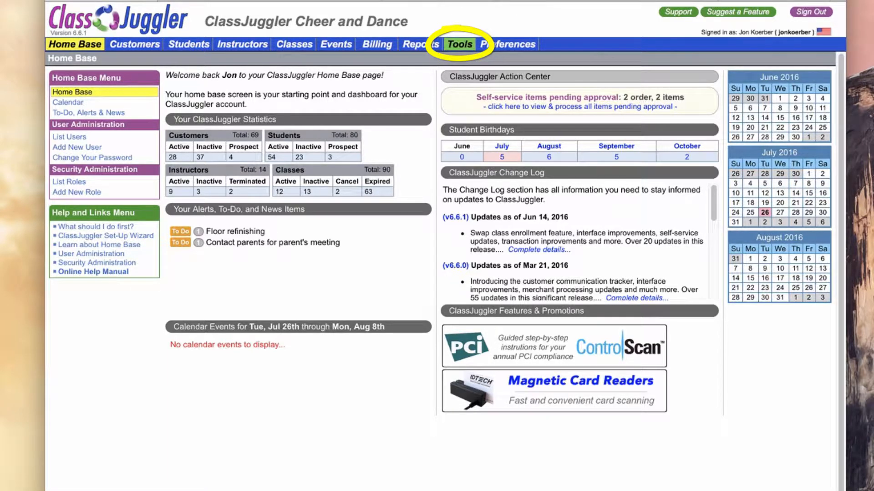
Open the "01 - Late payment email" template for editing in the eMail Template Manager under Tools.
{"action": "left_click", "coordinate": [459, 45]}
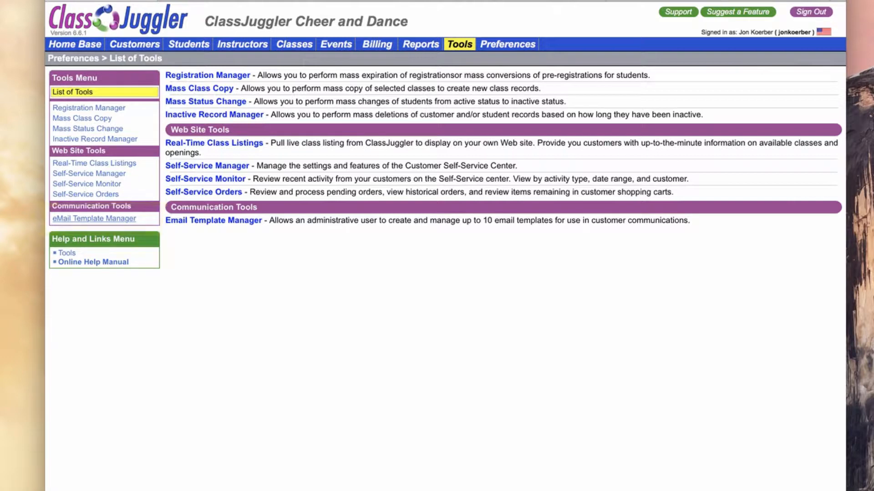
{"action": "left_click", "coordinate": [95, 219]}
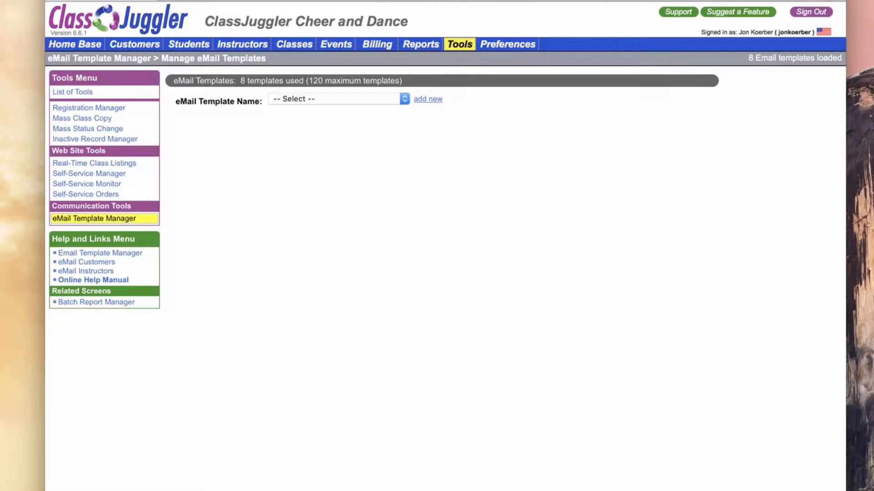
{"action": "left_click", "coordinate": [339, 99]}
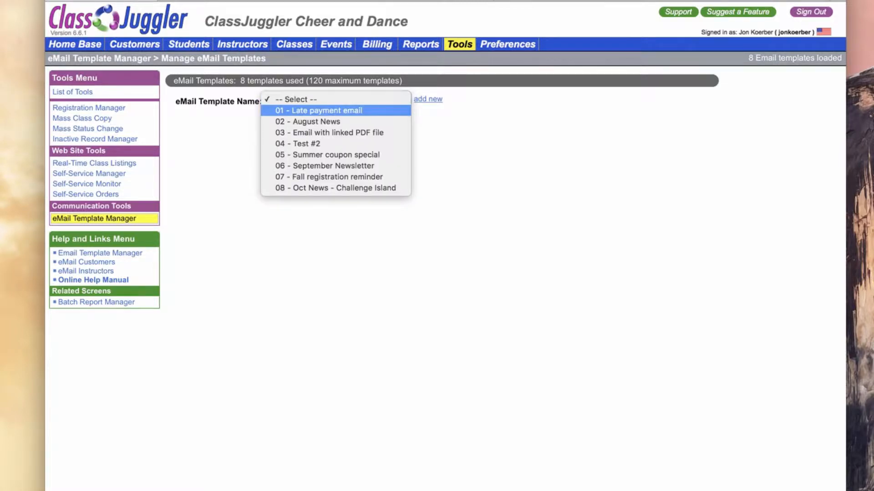
{"action": "key", "text": "Return"}
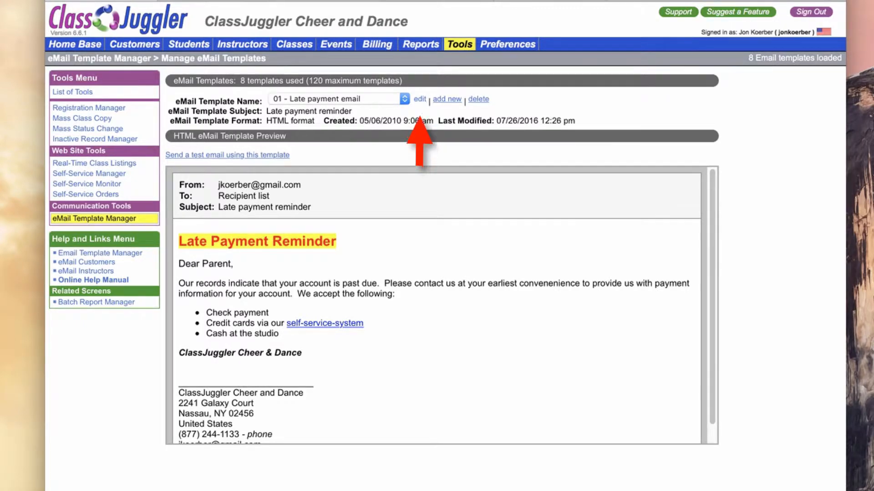
{"action": "left_click", "coordinate": [420, 99]}
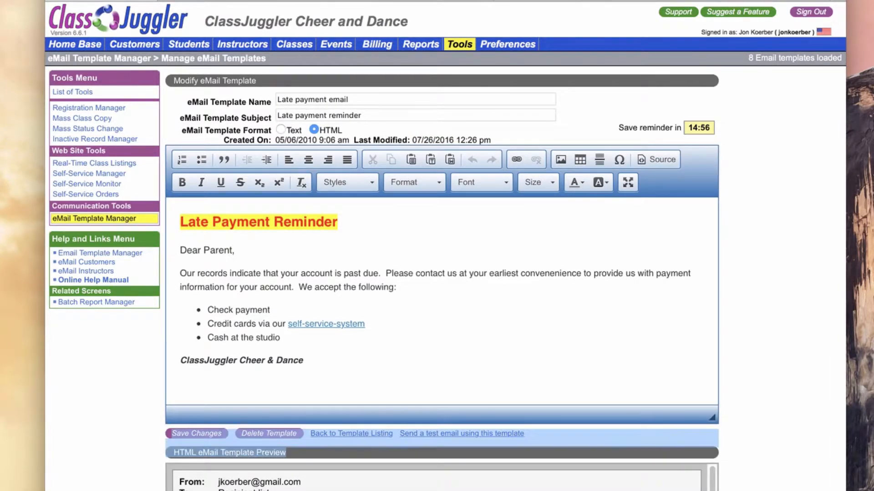
{"action": "left_click_drag", "start_coordinate": [712, 417], "coordinate": [712, 473]}
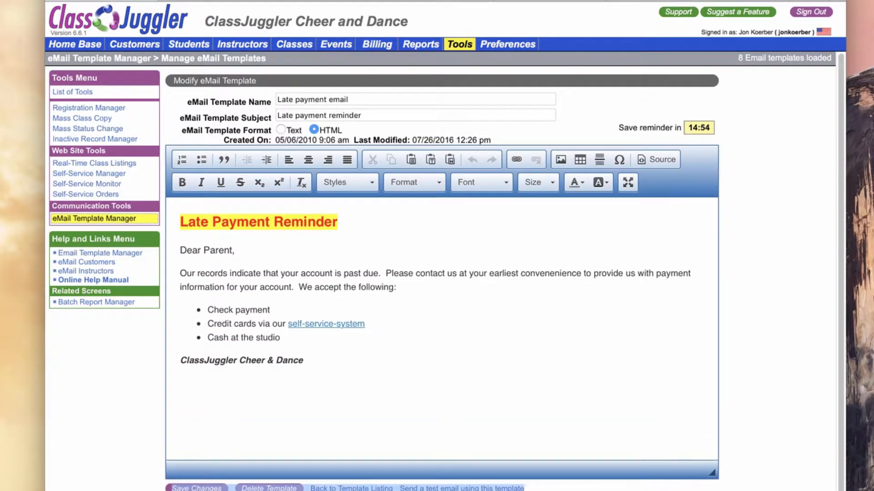
{"action": "left_click", "coordinate": [305, 360]}
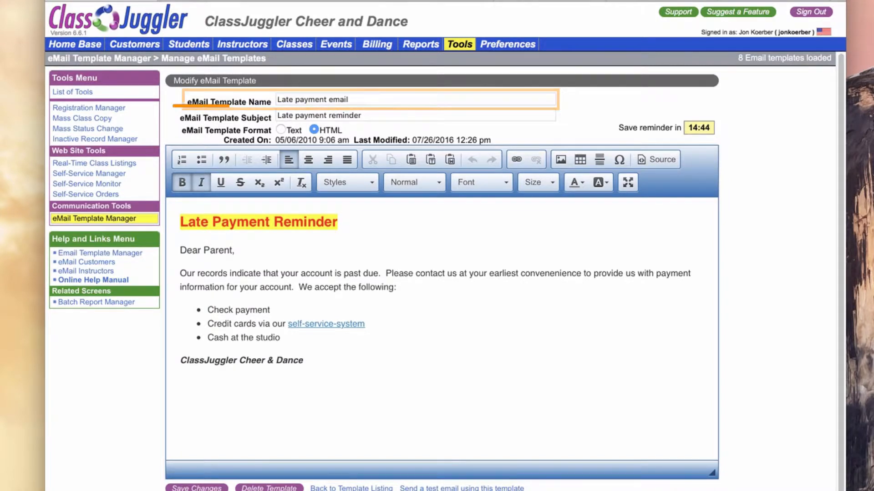
{"action": "left_click_drag", "start_coordinate": [363, 115], "coordinate": [286, 115]}
{"action": "left_click", "coordinate": [286, 115]}
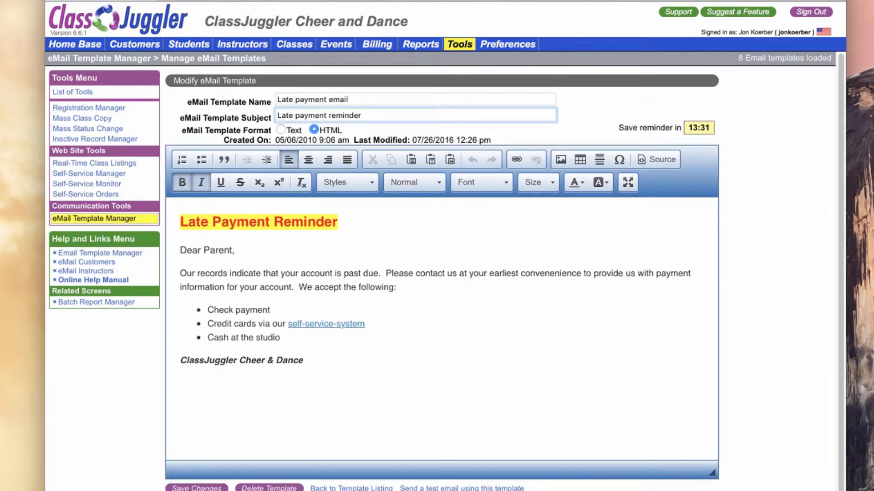
Insert an empty line above the "Late Payment Reminder" heading and place the cursor on it.
{"action": "left_click", "coordinate": [180, 222]}
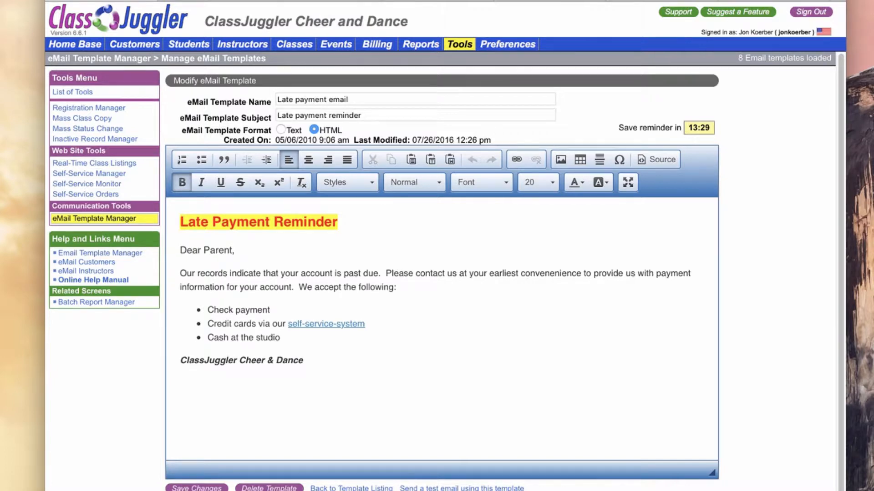
{"action": "key", "text": "Return"}
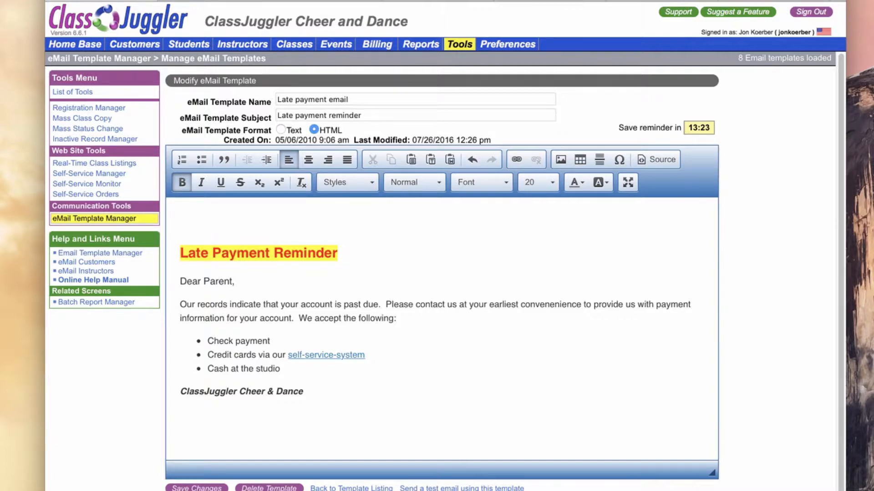
{"action": "left_click", "coordinate": [181, 221]}
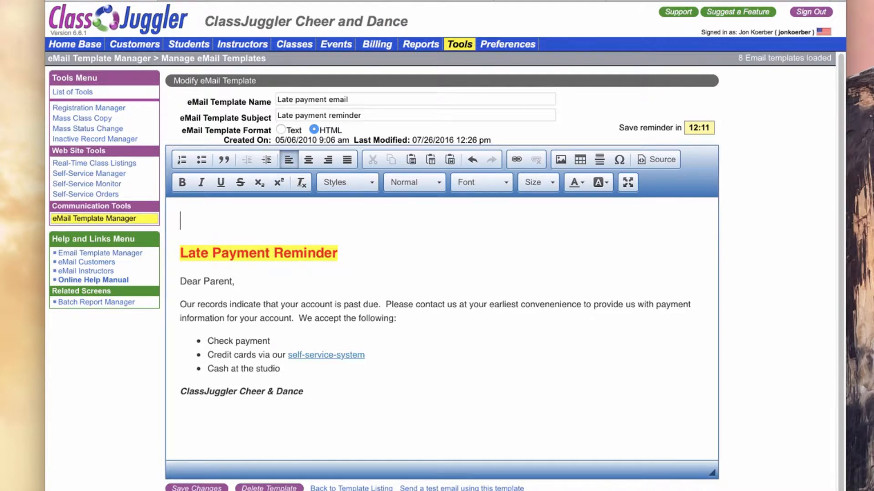
Open the ClassJuggler website logo image in a new browser tab and copy its image URL.
{"action": "key", "text": "super+t"}
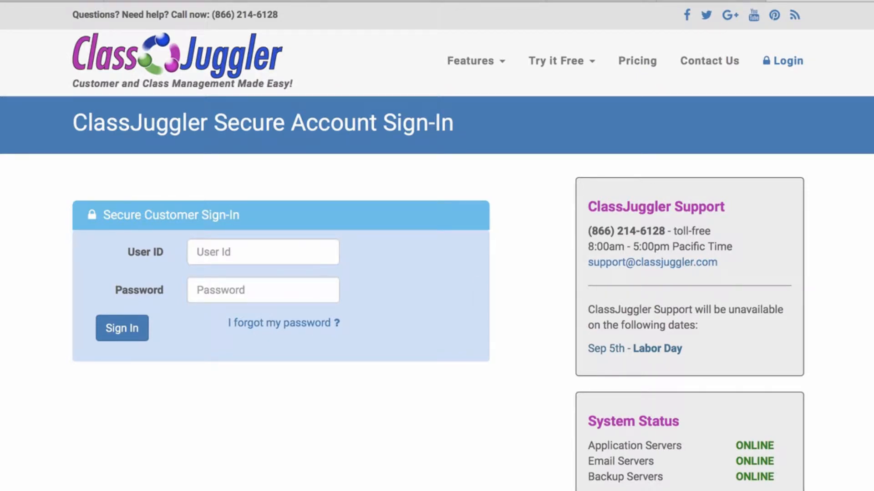
{"action": "right_click", "coordinate": [224, 56]}
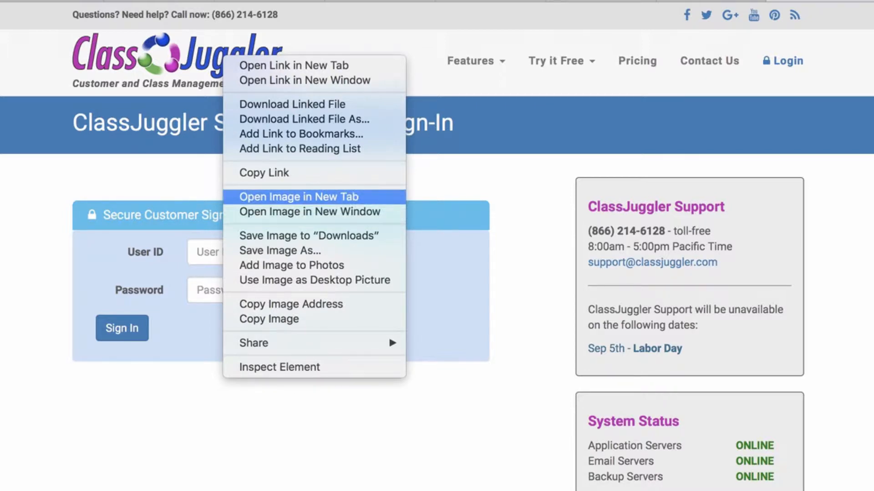
{"action": "left_click", "coordinate": [299, 197]}
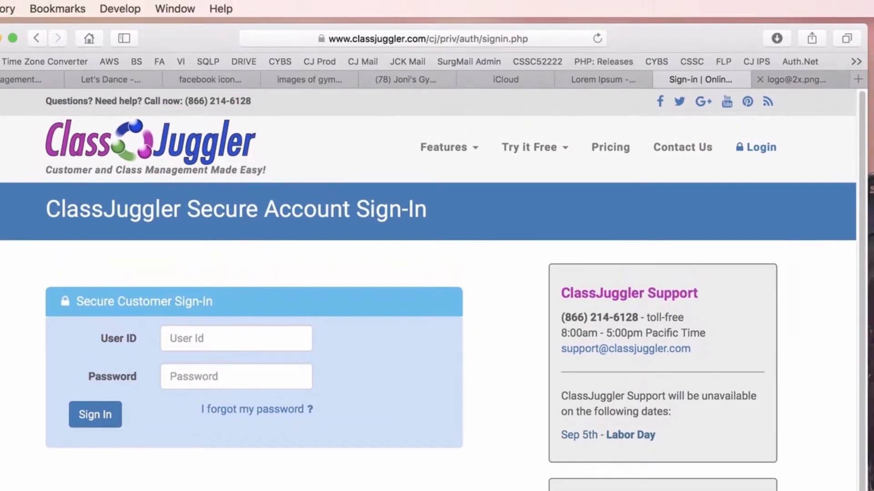
{"action": "left_click", "coordinate": [797, 79]}
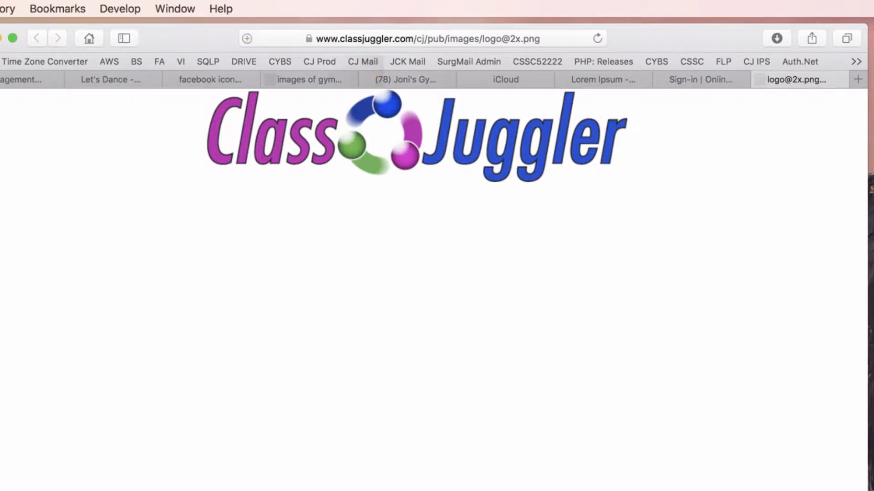
{"action": "left_click", "coordinate": [247, 39]}
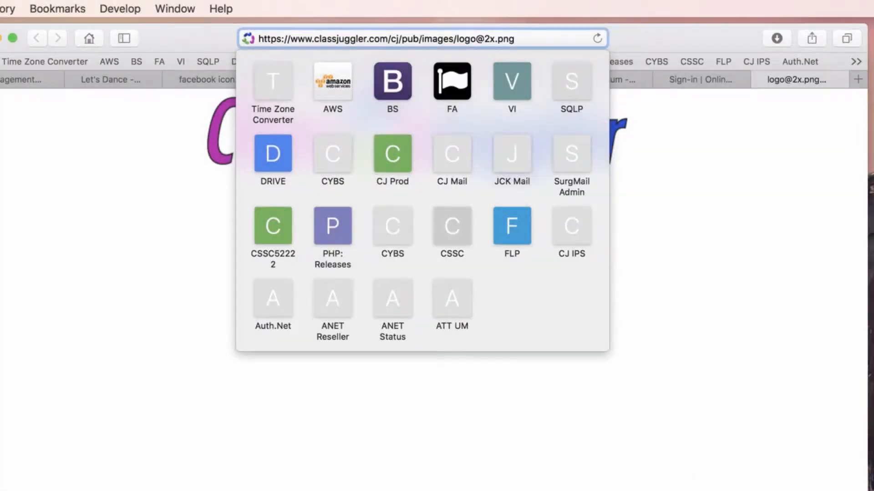
{"action": "left_click_drag", "start_coordinate": [258, 39], "coordinate": [512, 38]}
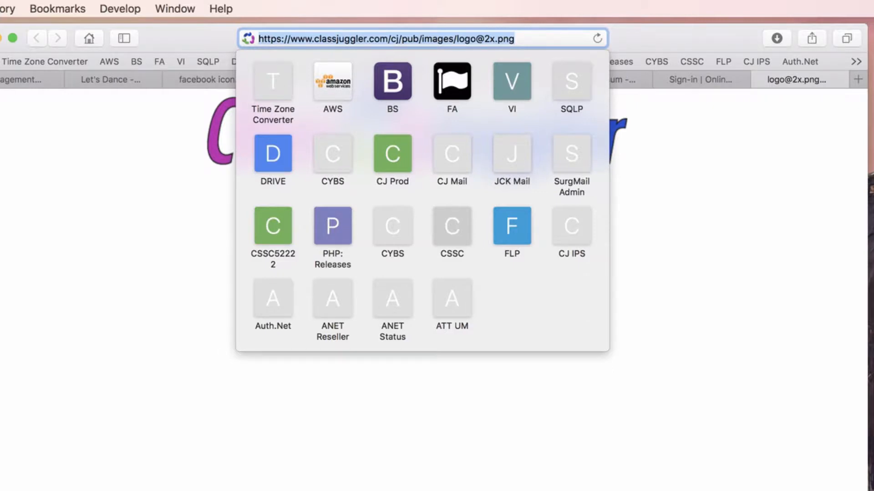
{"action": "right_click", "coordinate": [449, 37]}
{"action": "left_click", "coordinate": [478, 125]}
{"action": "key", "text": "Escape"}
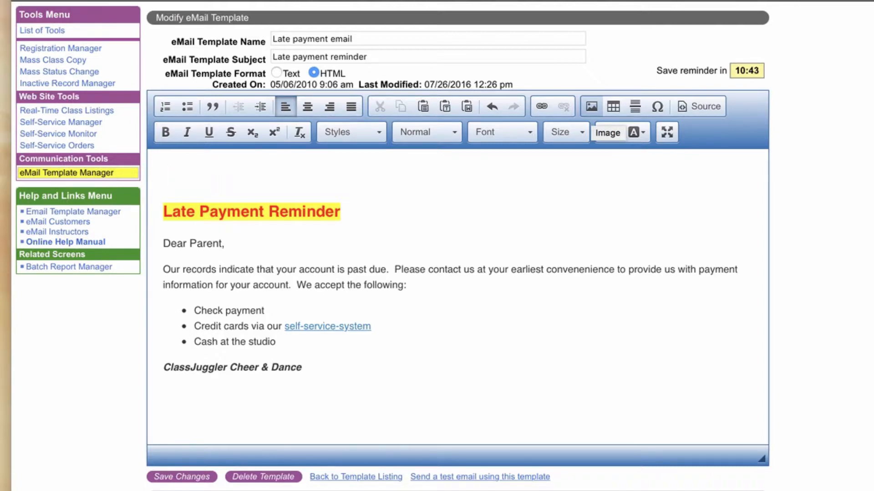
Insert an image at the top of the template body using the copied logo URL.
{"action": "left_click", "coordinate": [592, 106]}
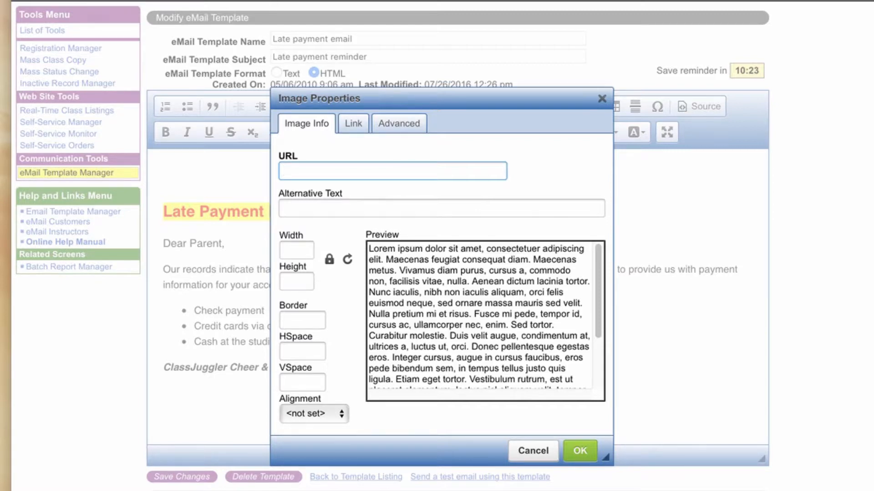
{"action": "right_click", "coordinate": [290, 169]}
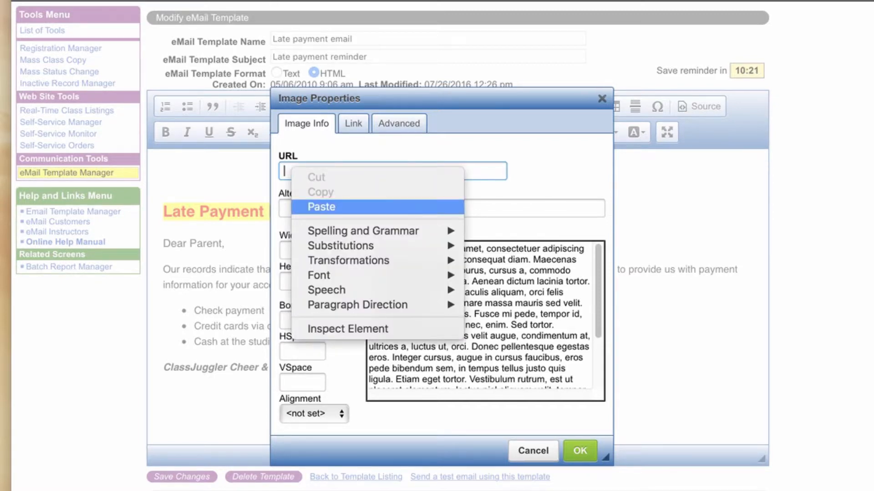
{"action": "left_click", "coordinate": [321, 206]}
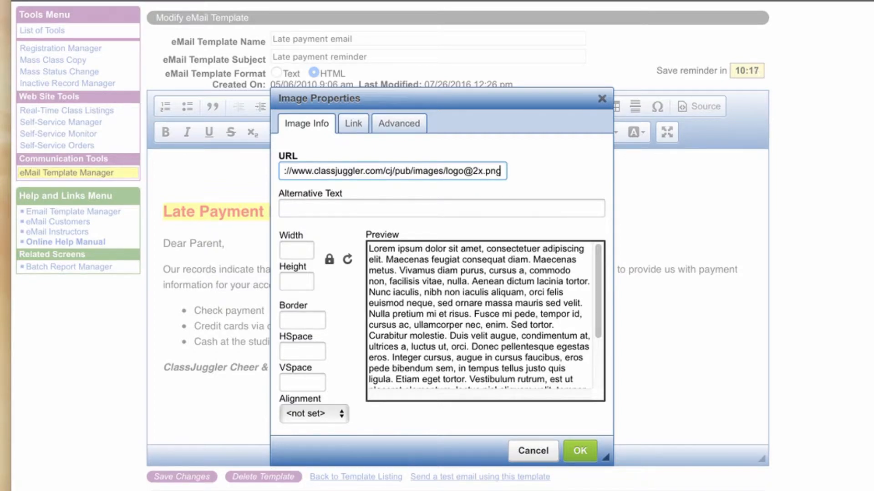
{"action": "key", "text": "Tab"}
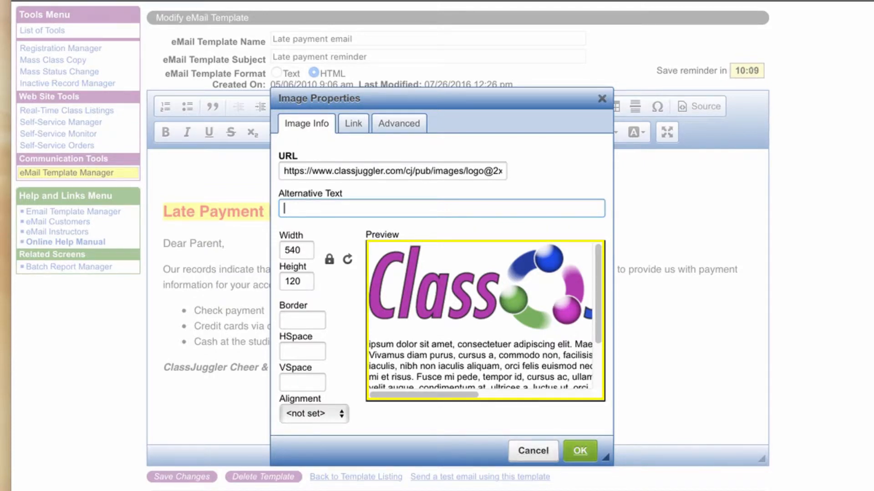
{"action": "key", "text": "Return"}
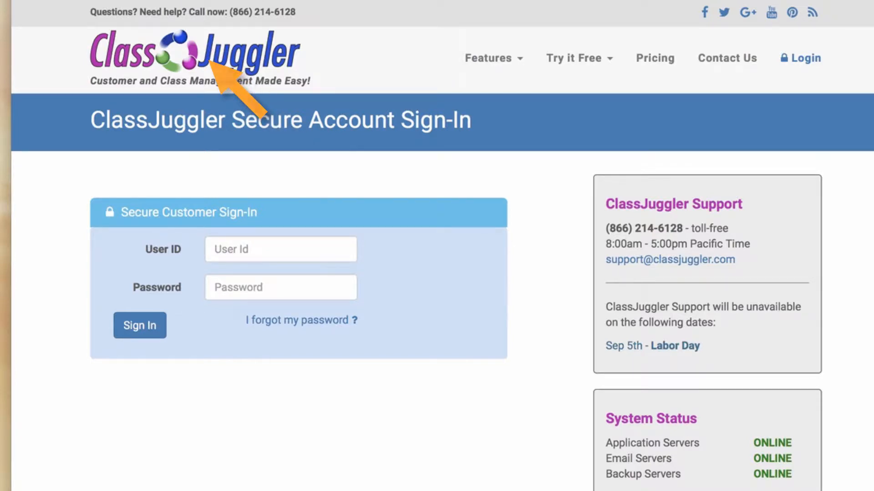
{"action": "right_click", "coordinate": [223, 48]}
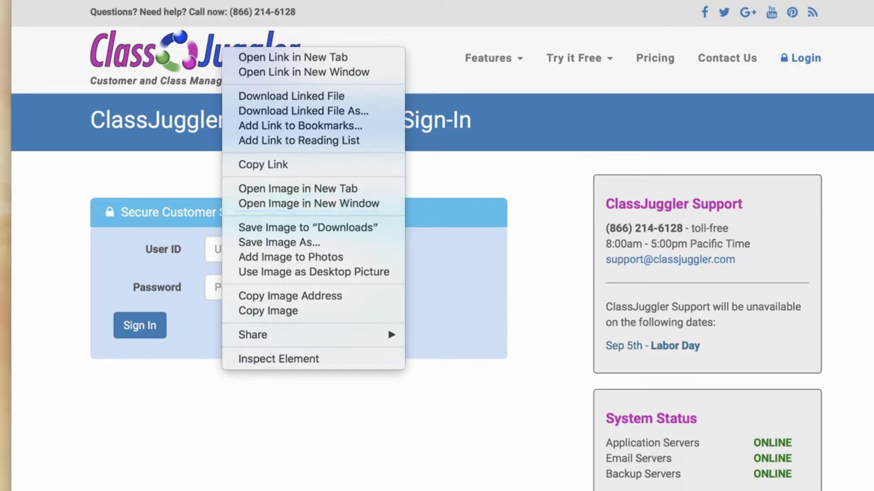
{"action": "left_click", "coordinate": [298, 189]}
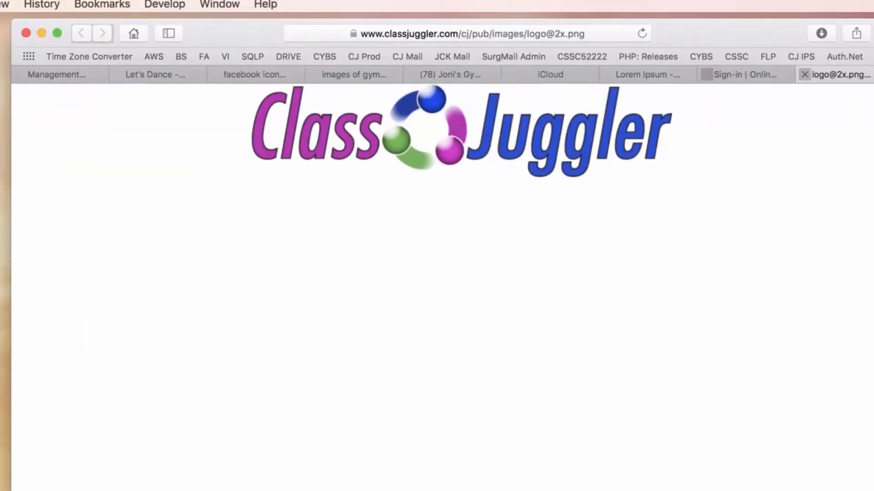
{"action": "left_click", "coordinate": [578, 33]}
{"action": "left_click", "coordinate": [578, 34]}
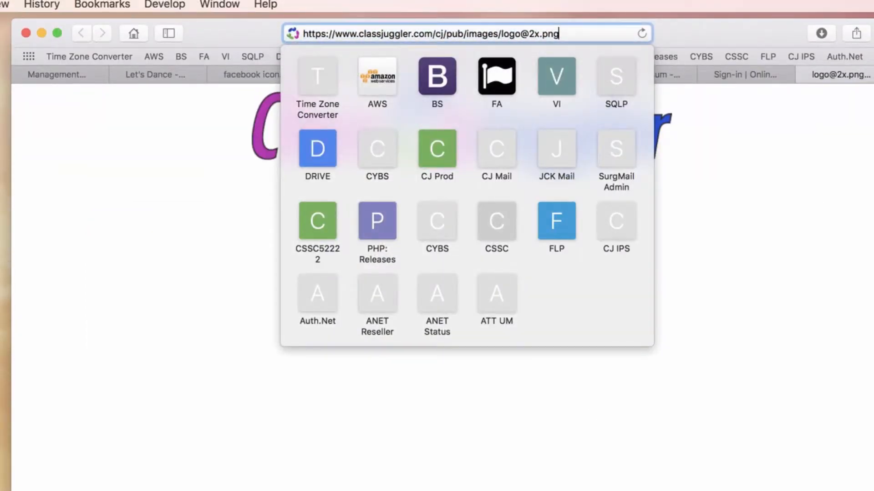
{"action": "key", "text": "shift+Left"}
{"action": "key", "text": "shift+Left"}
{"action": "key", "text": "shift+Left"}
{"action": "key", "text": "shift+Left"}
{"action": "key", "text": "shift+Left"}
{"action": "key", "text": "shift+Left"}
{"action": "key", "text": "shift+Left"}
{"action": "key", "text": "shift+Left"}
{"action": "key", "text": "shift+Left"}
{"action": "key", "text": "shift+Left"}
{"action": "key", "text": "shift+Left"}
{"action": "key", "text": "shift+Left"}
{"action": "key", "text": "shift+Left"}
{"action": "key", "text": "shift+Left"}
{"action": "key", "text": "shift+Left"}
{"action": "key", "text": "shift+Left"}
{"action": "key", "text": "shift+Left"}
{"action": "key", "text": "shift+Left"}
{"action": "key", "text": "shift+Left"}
{"action": "key", "text": "shift+Left"}
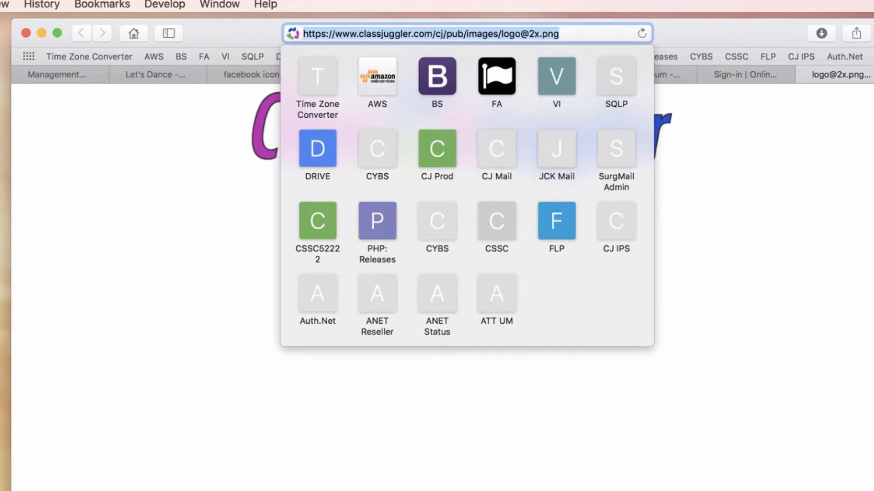
{"action": "key", "text": "Escape"}
Set the logo image's width to 250 in its image properties and save the template changes.
{"action": "left_click", "coordinate": [50, 72]}
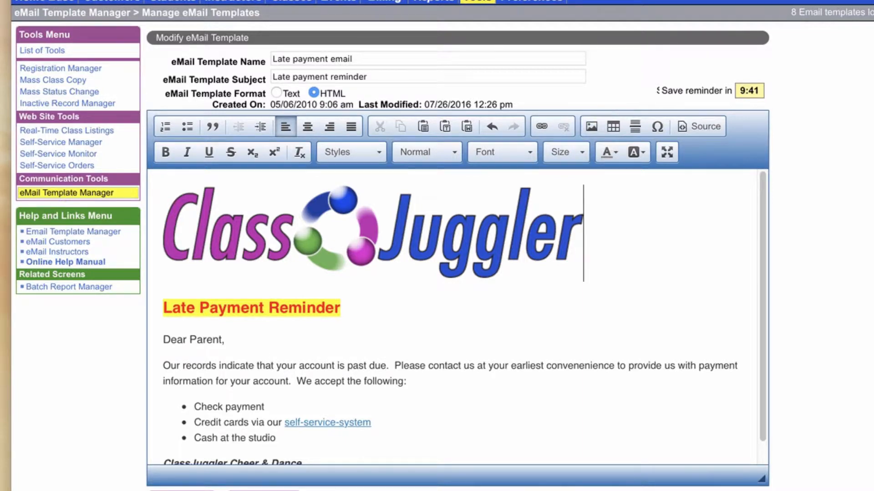
{"action": "left_click", "coordinate": [373, 233]}
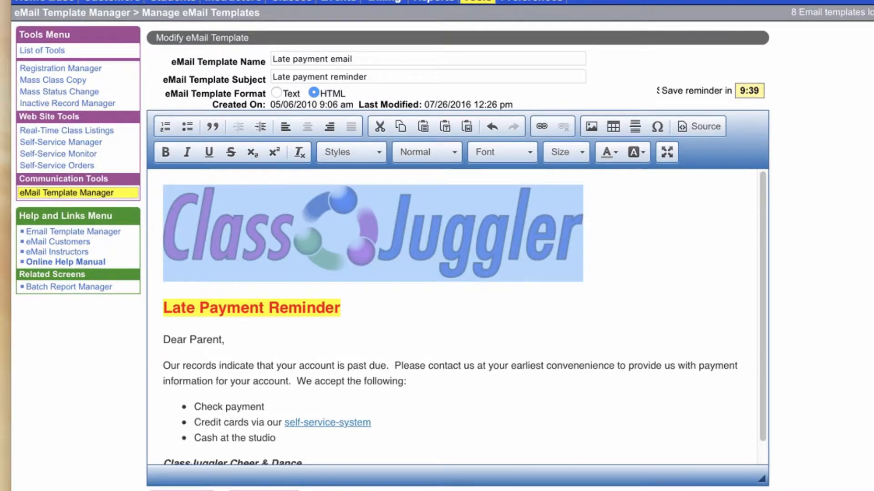
{"action": "right_click", "coordinate": [409, 234]}
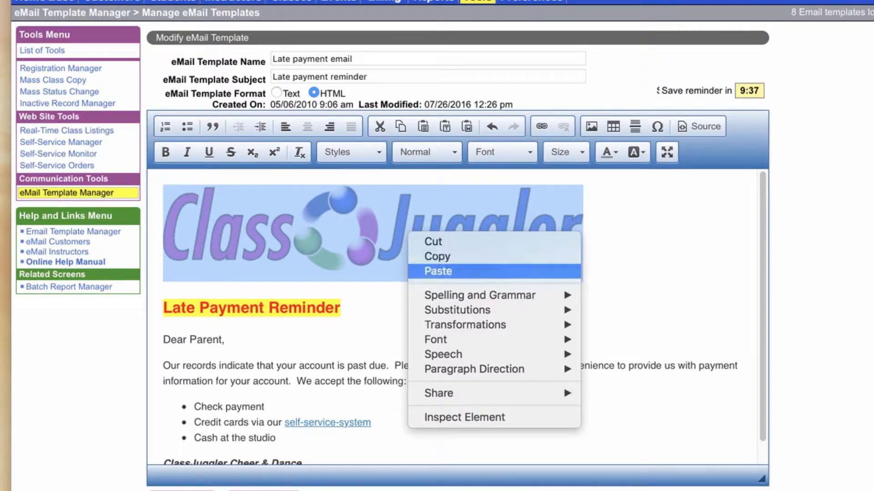
{"action": "left_click", "coordinate": [369, 238]}
{"action": "right_click", "coordinate": [369, 239]}
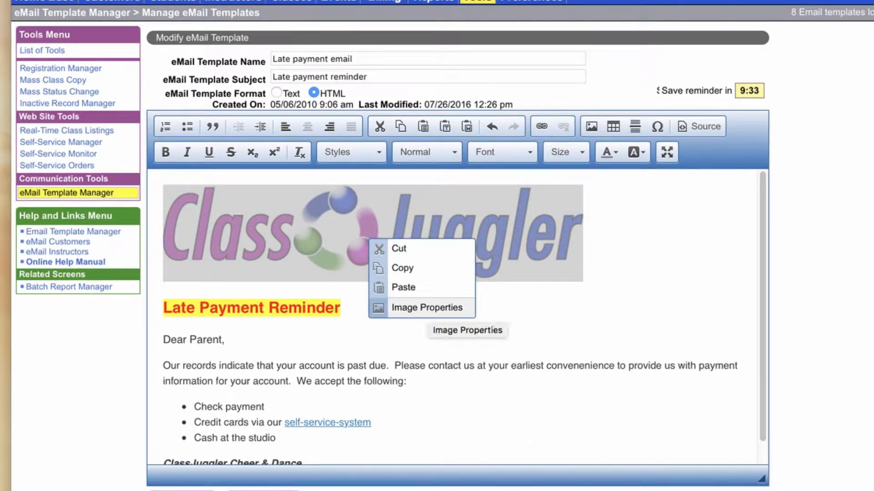
{"action": "left_click", "coordinate": [426, 308]}
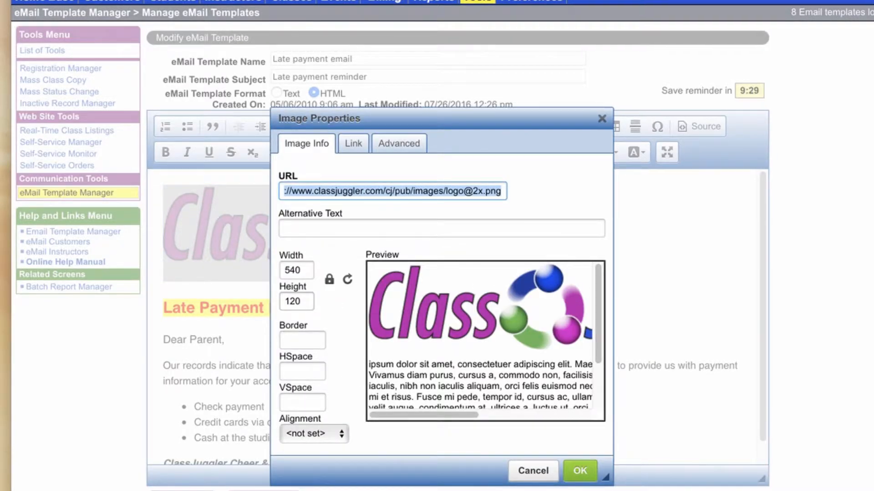
{"action": "key", "text": "Tab"}
{"action": "key", "text": "Tab"}
{"action": "type", "text": "250"}
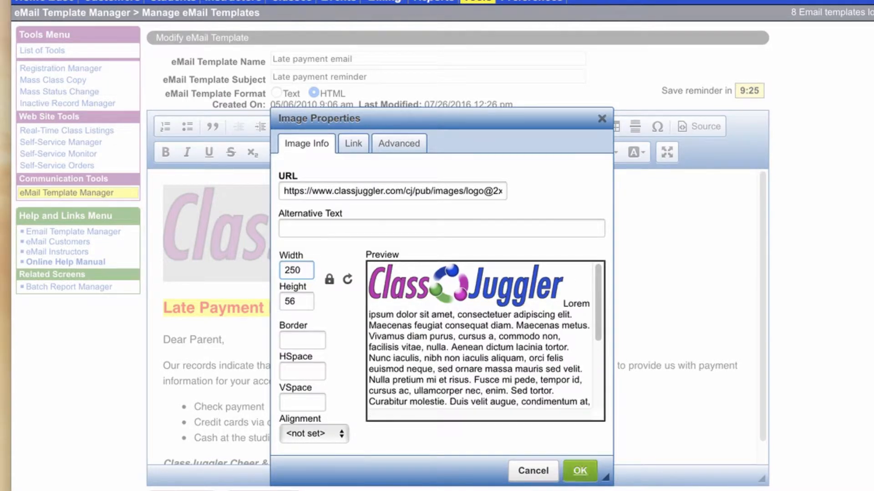
{"action": "left_click", "coordinate": [580, 470]}
{"action": "left_click", "coordinate": [164, 257]}
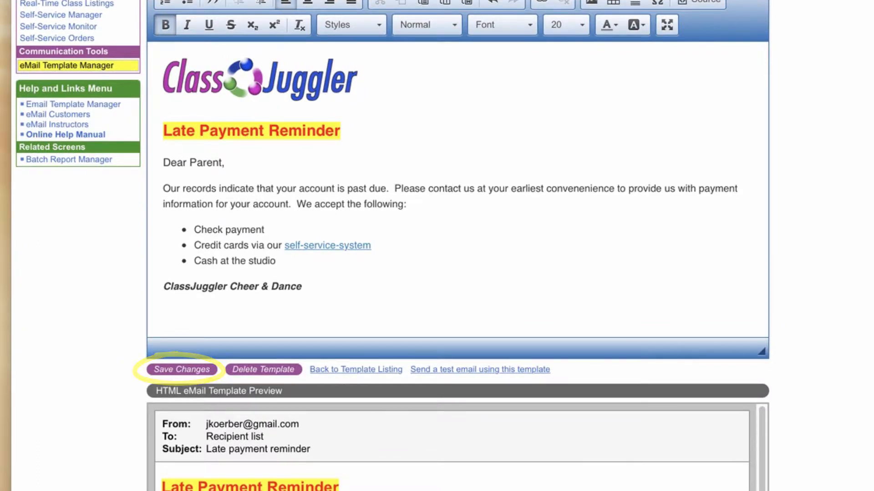
{"action": "left_click", "coordinate": [182, 369]}
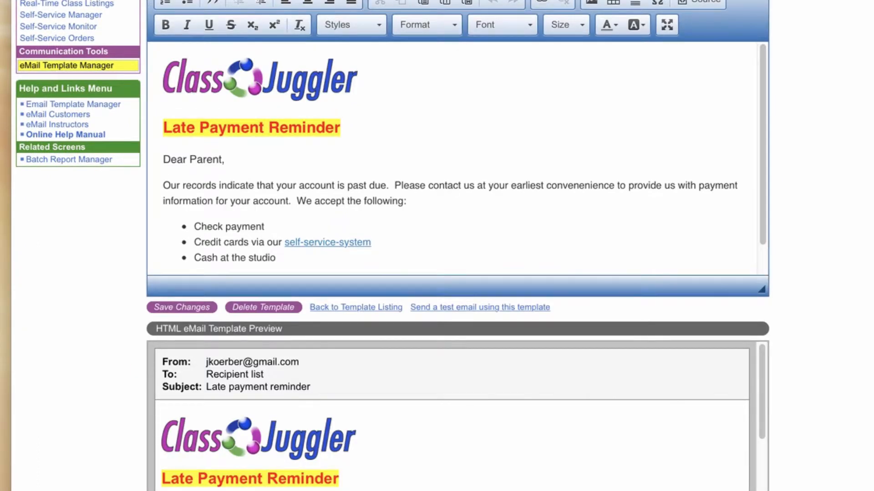
Scroll through the editor and the HTML preview to review the template with the inserted logo.
{"action": "scroll", "coordinate": [458, 439], "scroll_direction": "down", "scroll_amount": 2}
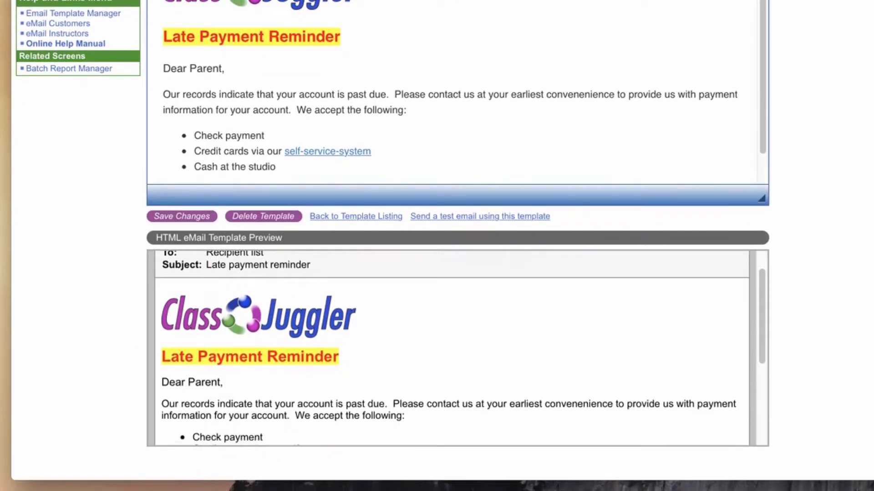
{"action": "scroll", "coordinate": [451, 348], "scroll_direction": "down", "scroll_amount": 3}
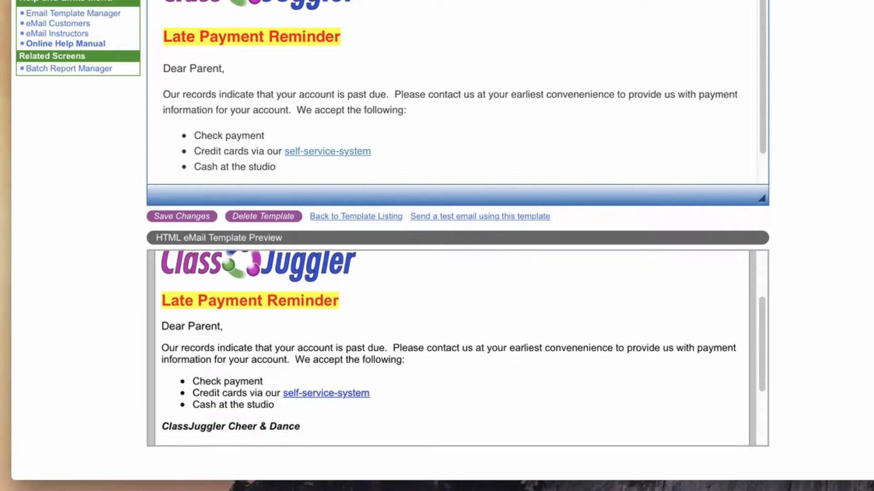
{"action": "scroll", "coordinate": [460, 348], "scroll_direction": "down", "scroll_amount": 1}
{"action": "scroll", "coordinate": [452, 348], "scroll_direction": "up", "scroll_amount": 2}
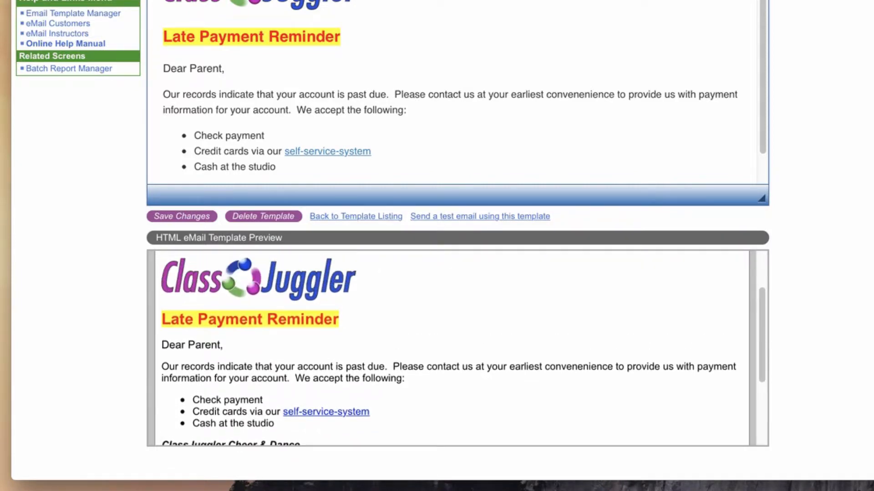
{"action": "scroll", "coordinate": [451, 348], "scroll_direction": "down", "scroll_amount": 7}
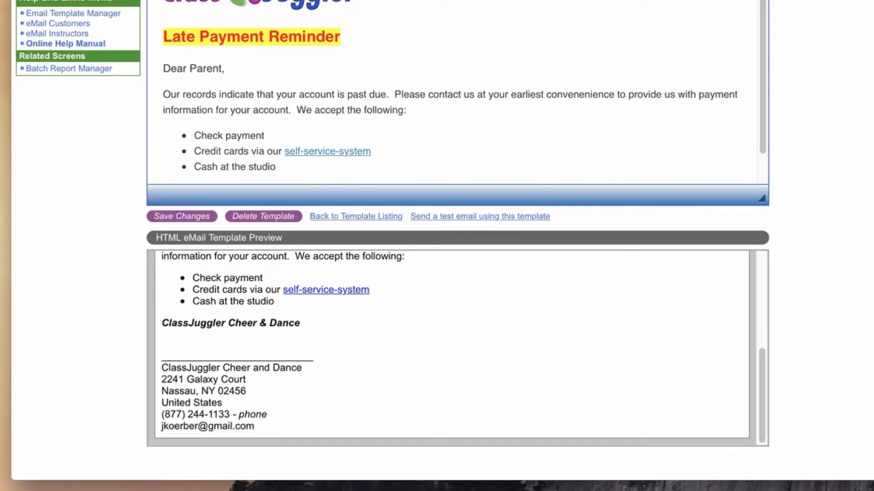
{"action": "scroll", "coordinate": [460, 348], "scroll_direction": "up", "scroll_amount": 6}
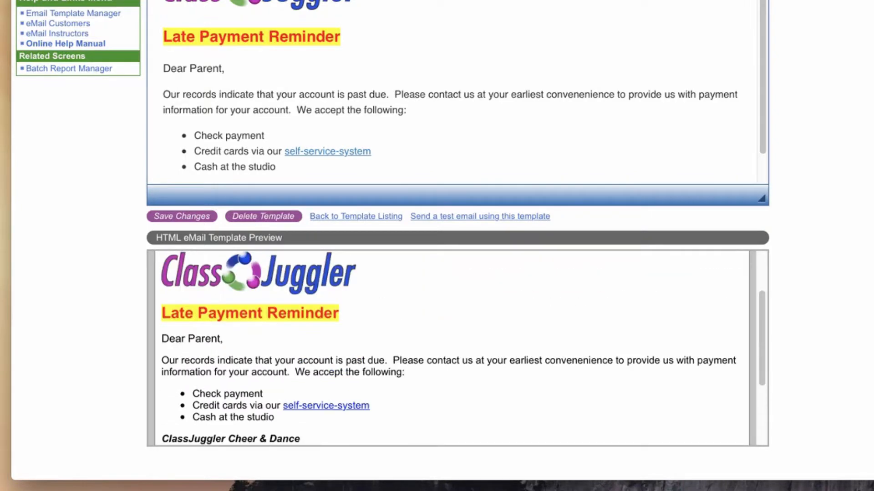
{"action": "scroll", "coordinate": [460, 348], "scroll_direction": "up", "scroll_amount": 2}
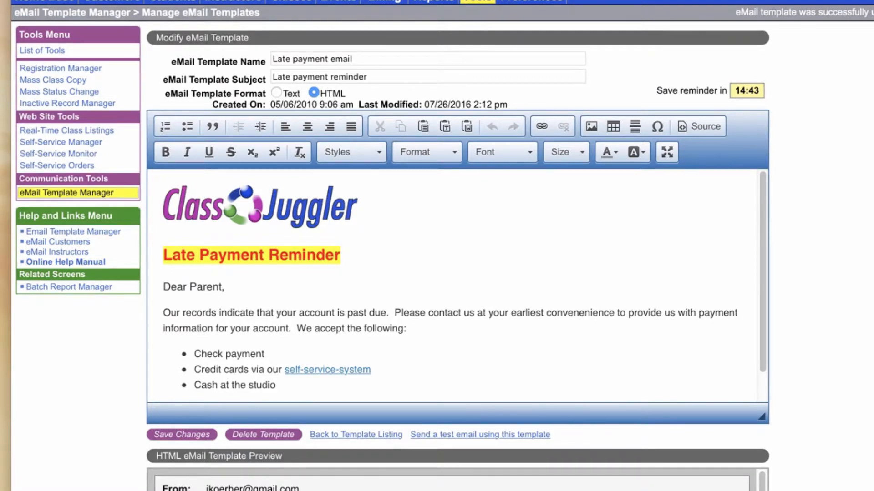
{"action": "scroll", "coordinate": [455, 287], "scroll_direction": "down", "scroll_amount": 1}
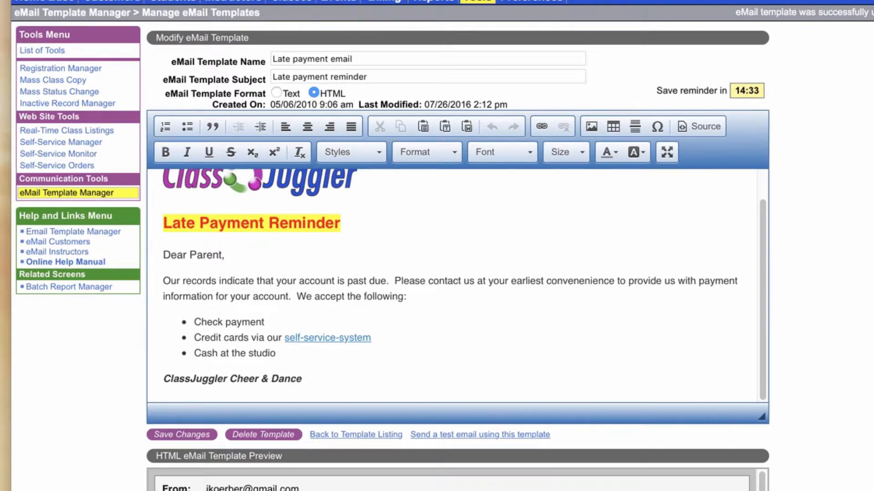
Start a new empty line below the "ClassJuggler Cheer & Dance" signature.
{"action": "left_click", "coordinate": [302, 378]}
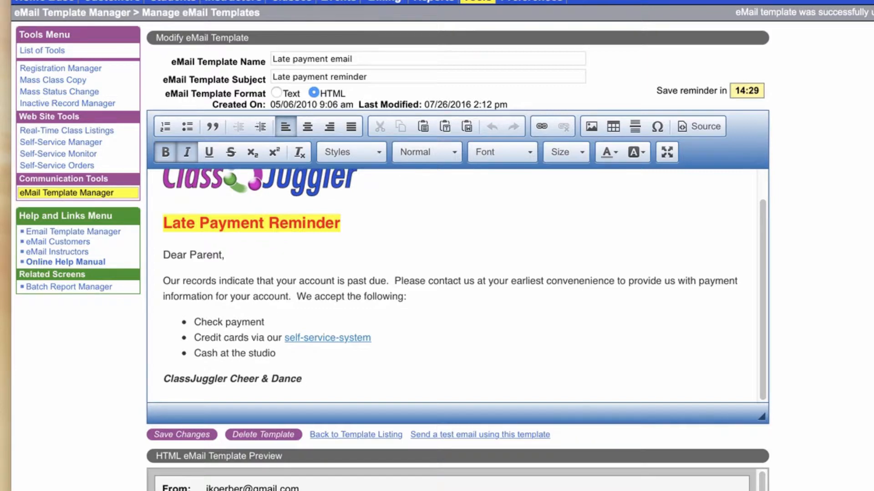
{"action": "key", "text": "Return"}
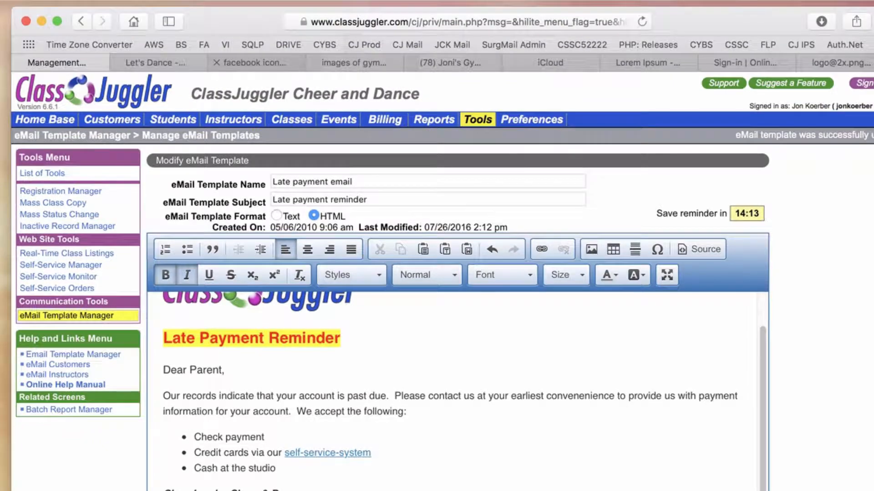
Switch to the Google image search tab and search for "youtube icons".
{"action": "left_click", "coordinate": [255, 62]}
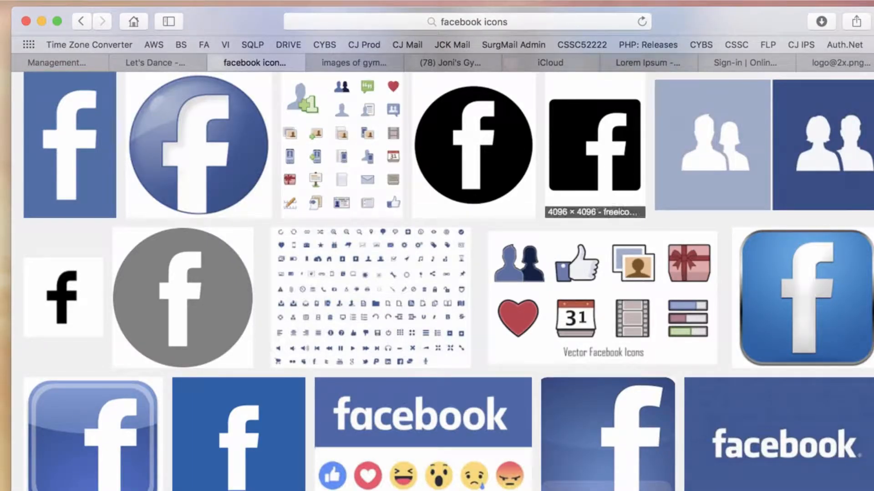
{"action": "scroll", "coordinate": [592, 273], "scroll_direction": "up", "scroll_amount": 7}
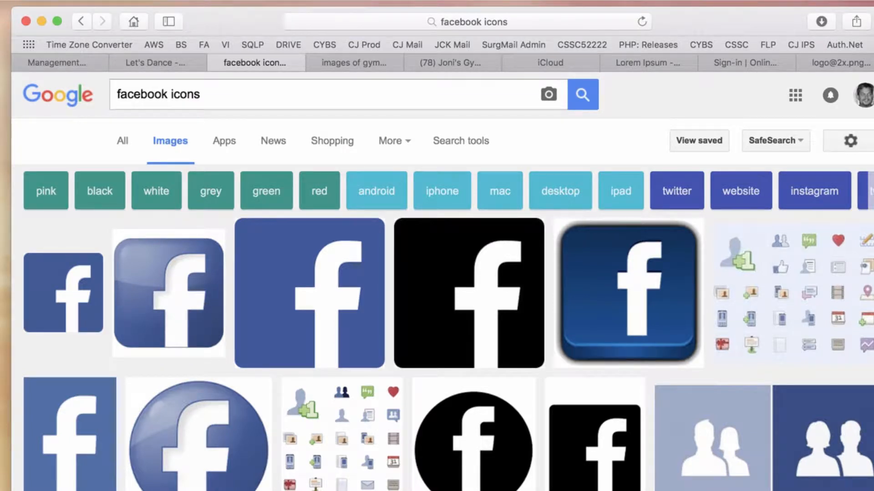
{"action": "double_click", "coordinate": [142, 94]}
{"action": "type", "text": "youtube"}
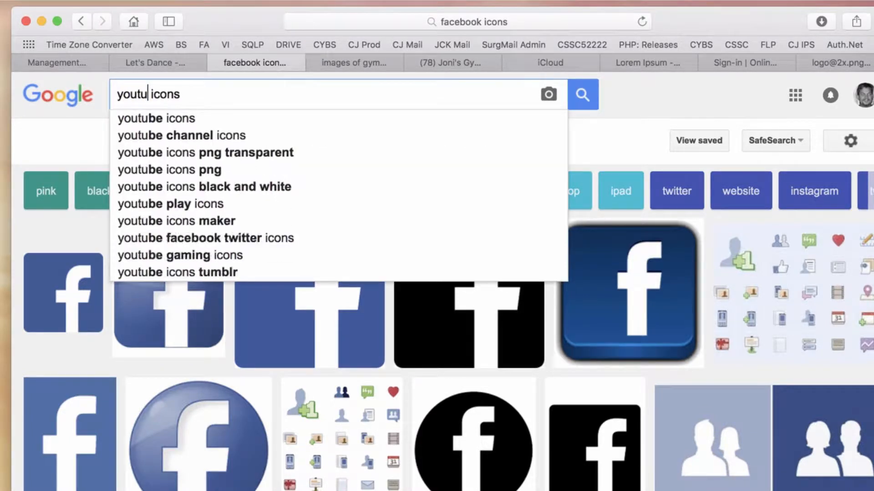
{"action": "key", "text": "Return"}
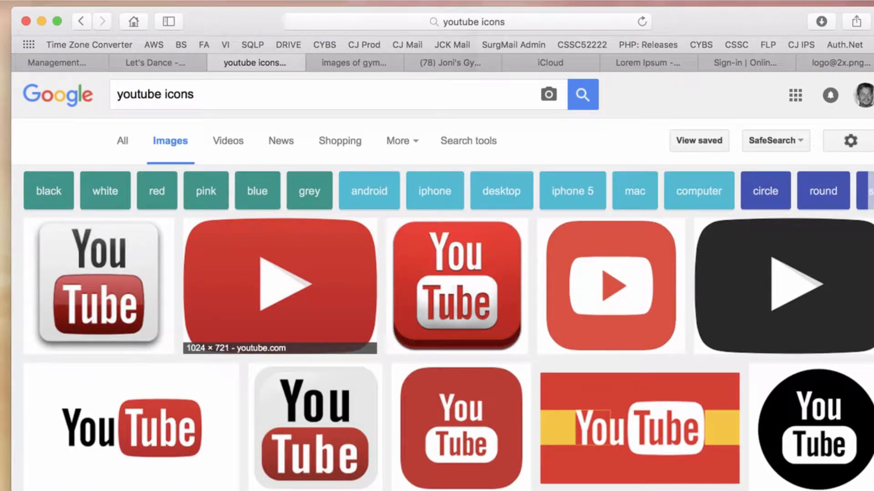
Change the image search back to "facebook icons" and run it.
{"action": "double_click", "coordinate": [140, 95]}
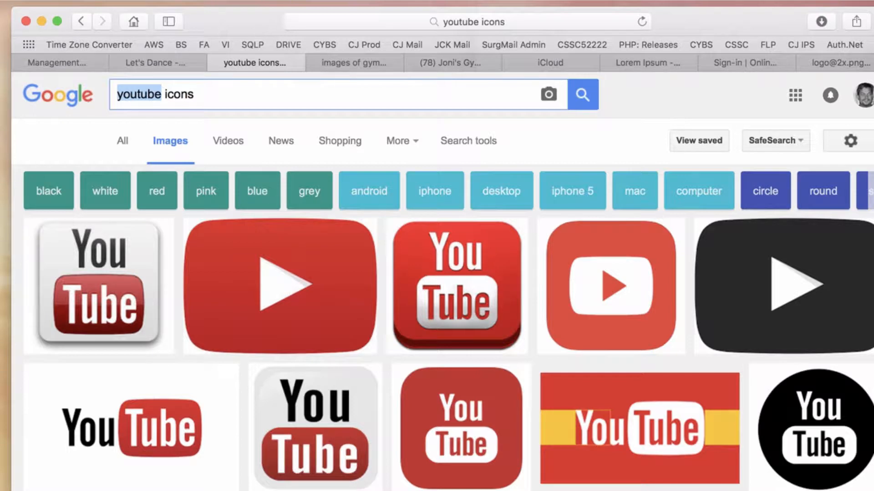
{"action": "type", "text": "facebo"}
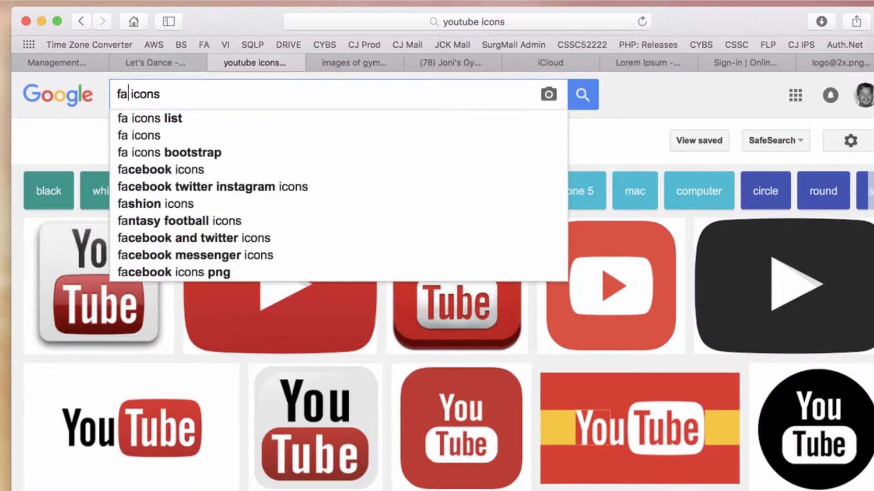
{"action": "type", "text": "ok"}
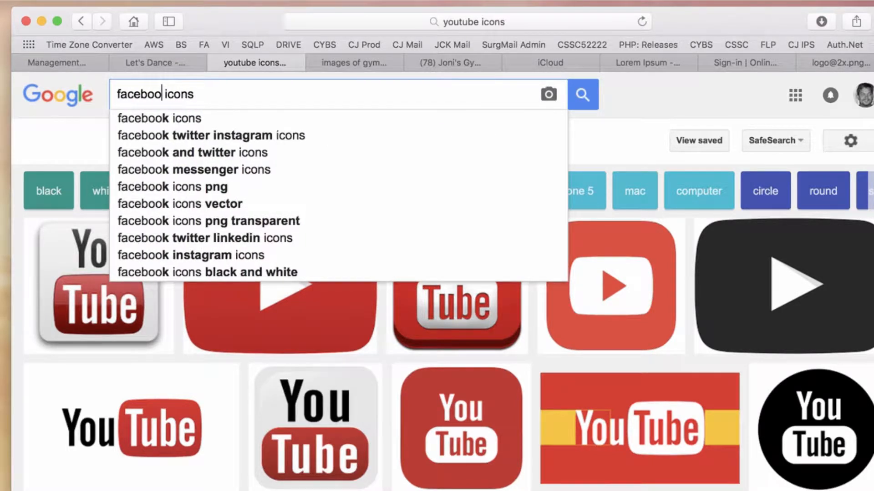
{"action": "key", "text": "Return"}
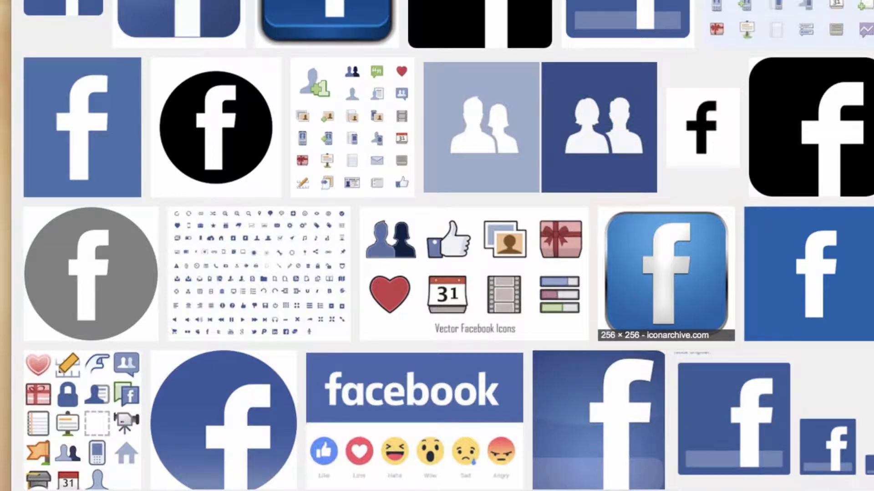
Open the blue rounded Facebook icon from iconarchive.com and copy its image address.
{"action": "left_click", "coordinate": [665, 274]}
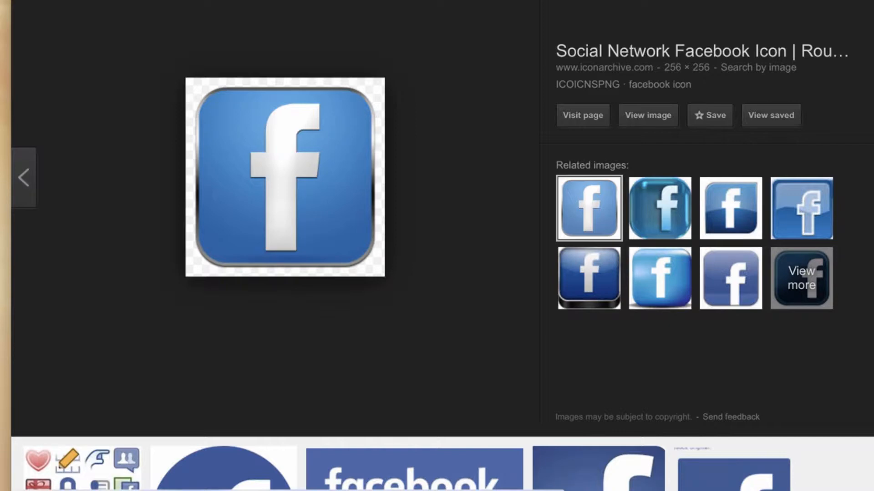
{"action": "right_click", "coordinate": [329, 161]}
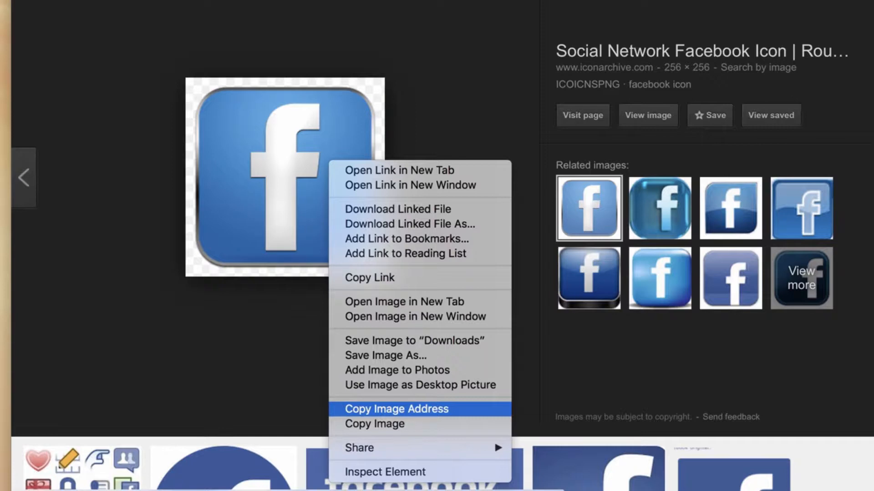
{"action": "left_click", "coordinate": [396, 409]}
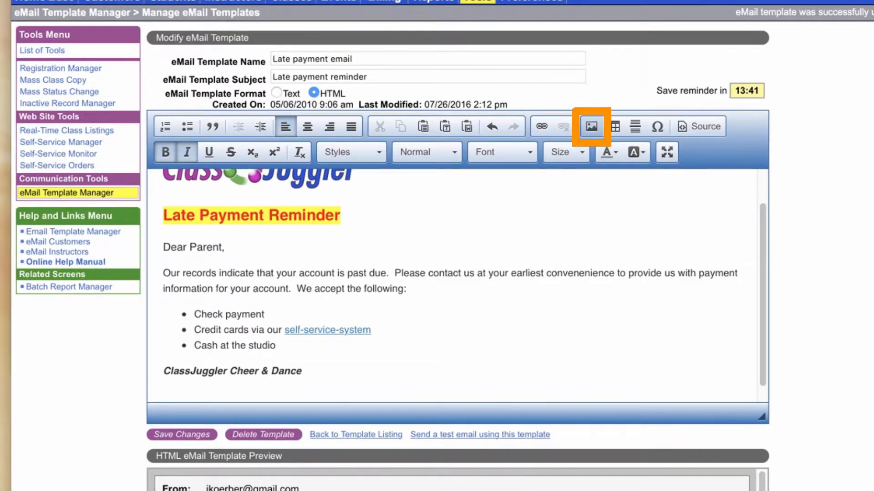
Insert an image on the new line, pasting the copied Facebook icon address as its URL.
{"action": "left_click", "coordinate": [591, 127]}
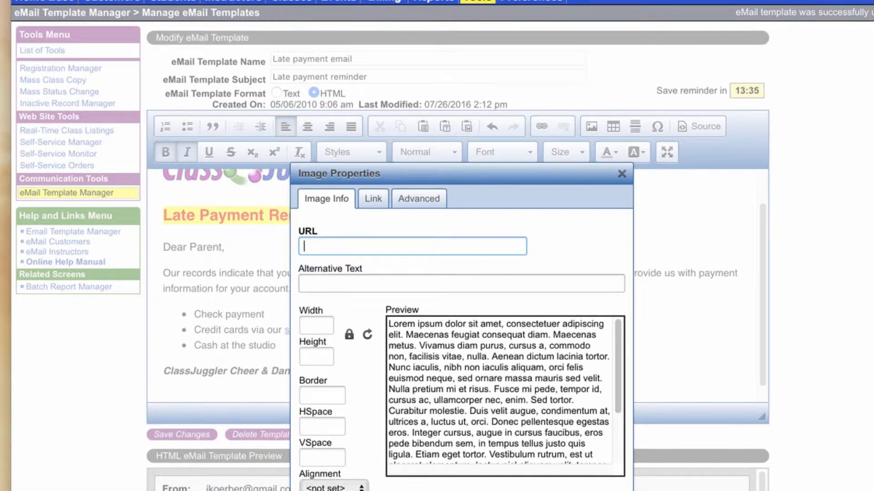
{"action": "right_click", "coordinate": [315, 245]}
{"action": "left_click", "coordinate": [345, 284]}
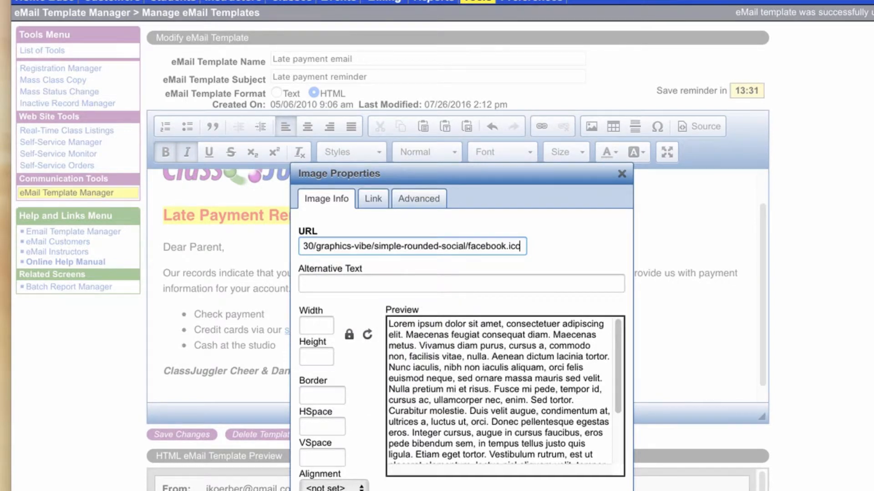
{"action": "left_click", "coordinate": [345, 283]}
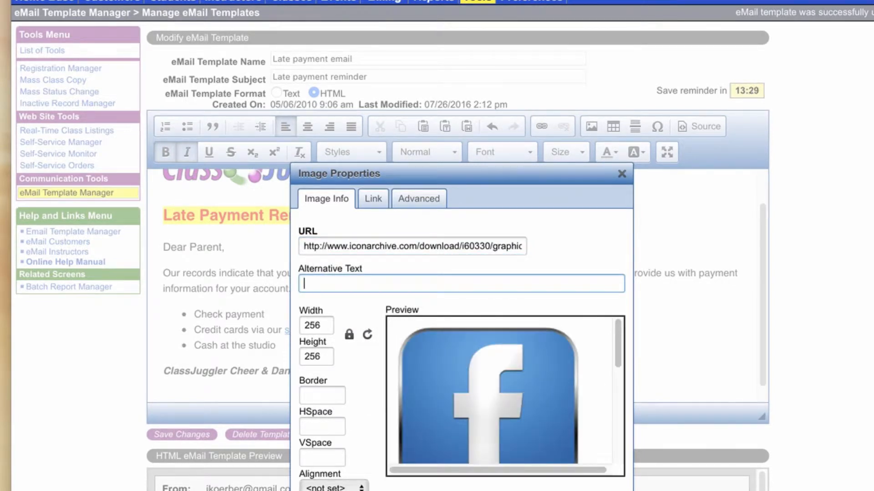
Set the Facebook icon's width to 50 and confirm the image properties.
{"action": "scroll", "coordinate": [500, 391], "scroll_direction": "down", "scroll_amount": 3}
{"action": "scroll", "coordinate": [499, 391], "scroll_direction": "up", "scroll_amount": 2}
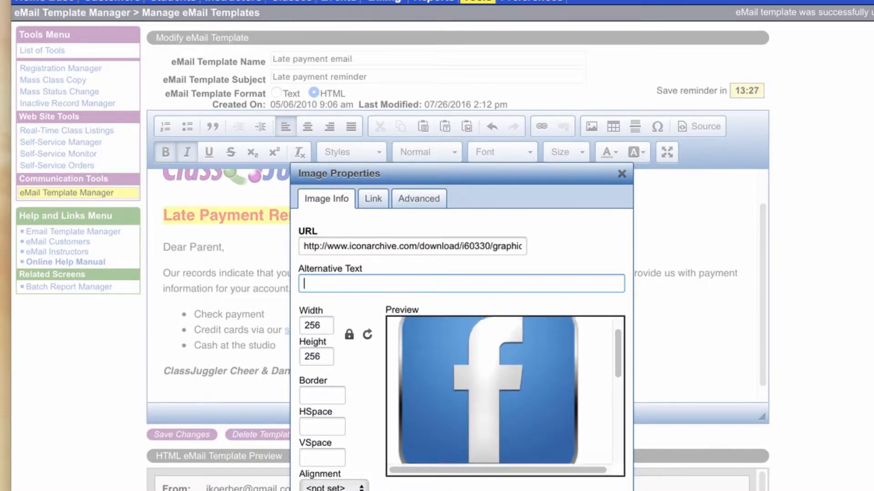
{"action": "double_click", "coordinate": [331, 326]}
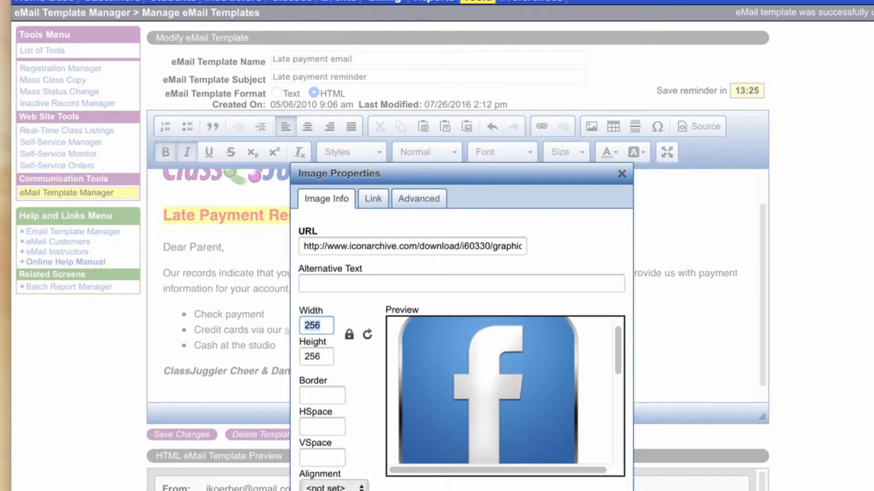
{"action": "type", "text": "50"}
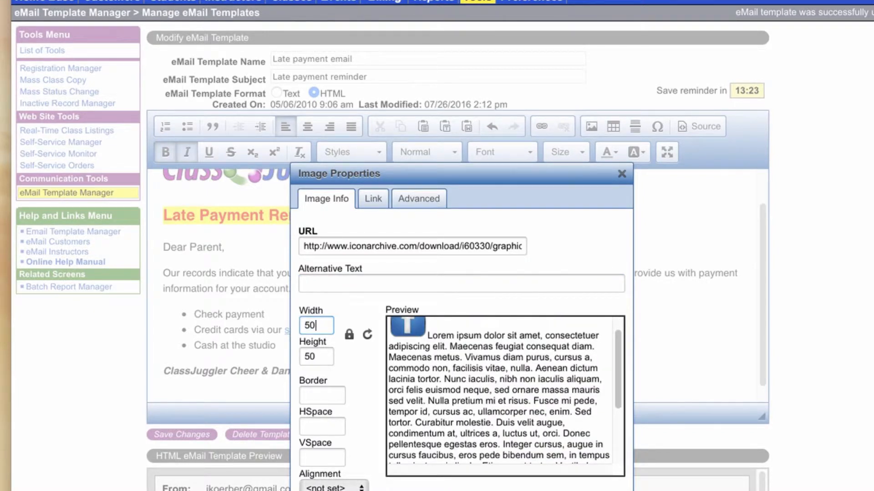
{"action": "key", "text": "Return"}
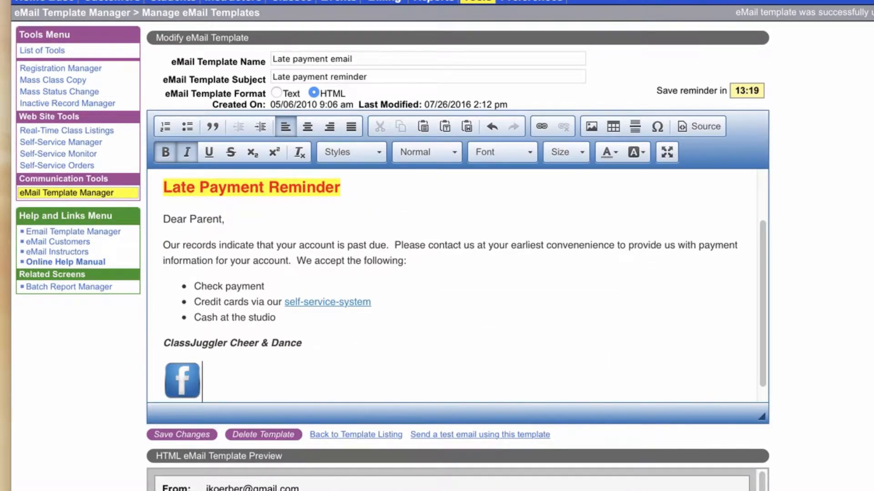
Type "Like us on Facebook" right after the Facebook icon.
{"action": "scroll", "coordinate": [458, 285], "scroll_direction": "up", "scroll_amount": 1}
{"action": "scroll", "coordinate": [464, 288], "scroll_direction": "down", "scroll_amount": 1}
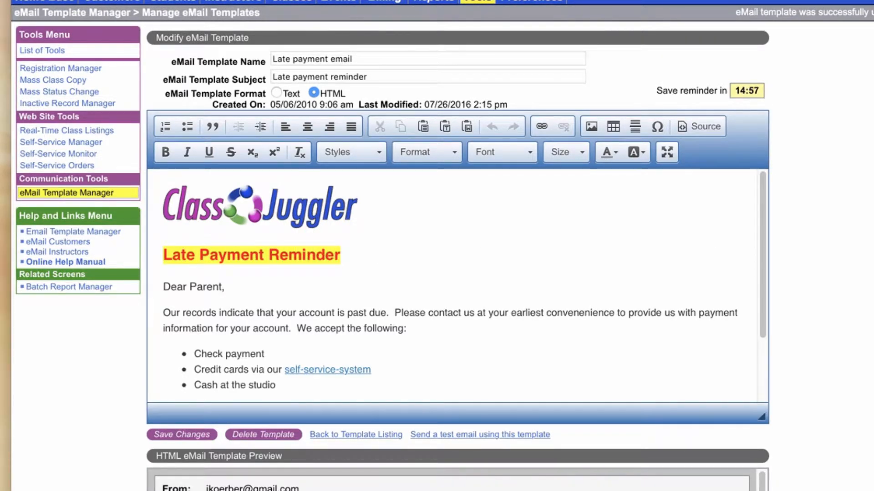
{"action": "scroll", "coordinate": [455, 282], "scroll_direction": "down", "scroll_amount": 4}
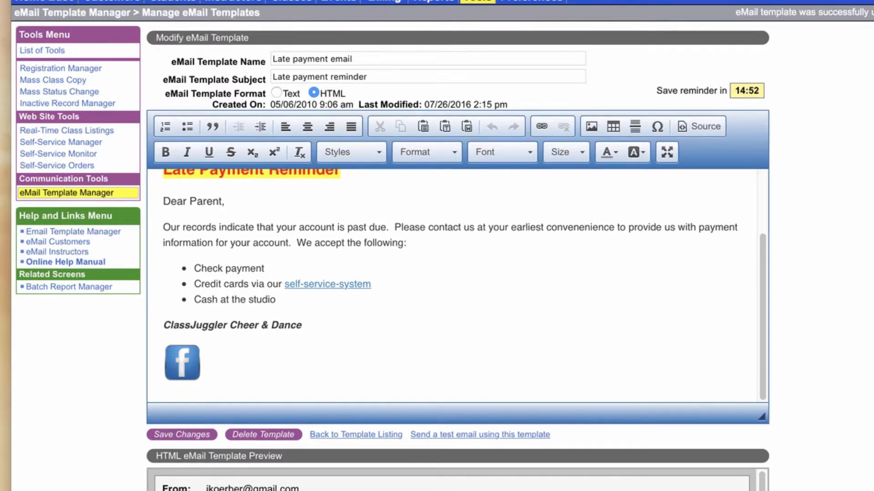
{"action": "left_click", "coordinate": [203, 364]}
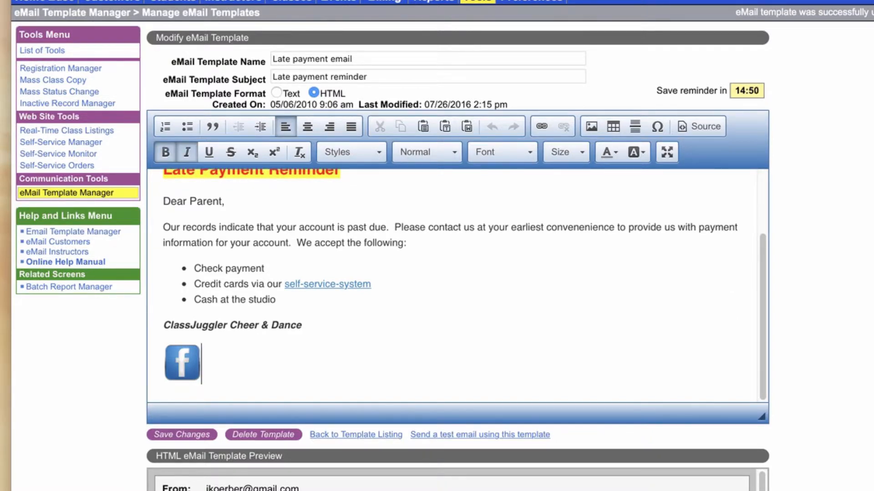
{"action": "type", "text": "Like u"}
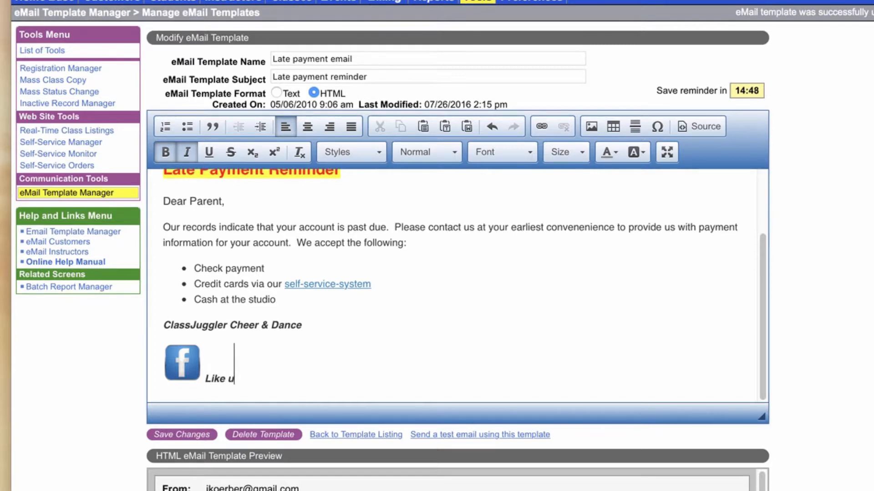
{"action": "type", "text": "s on Facebook"}
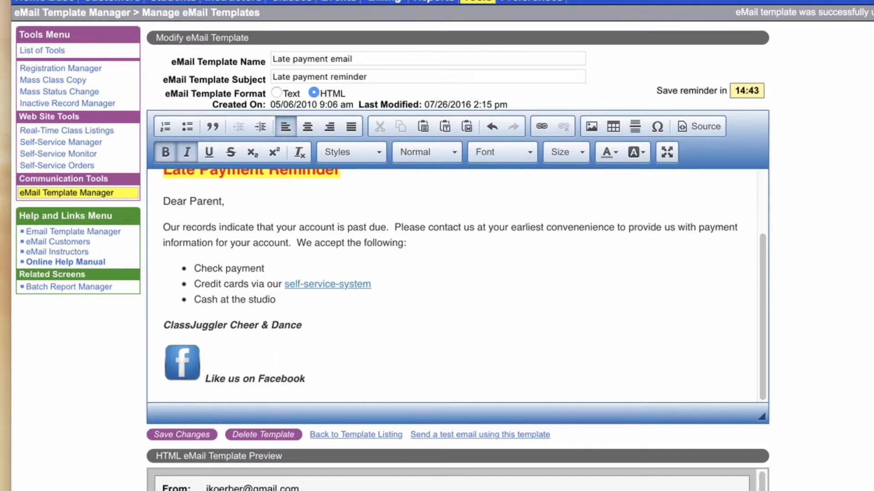
Select the "Like us on Facebook" text and color it blue.
{"action": "key", "text": "shift+Home"}
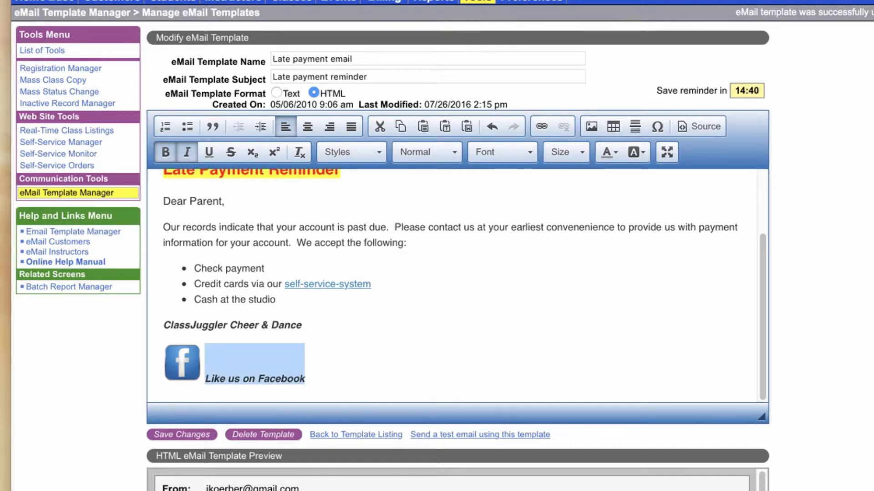
{"action": "left_click", "coordinate": [608, 152]}
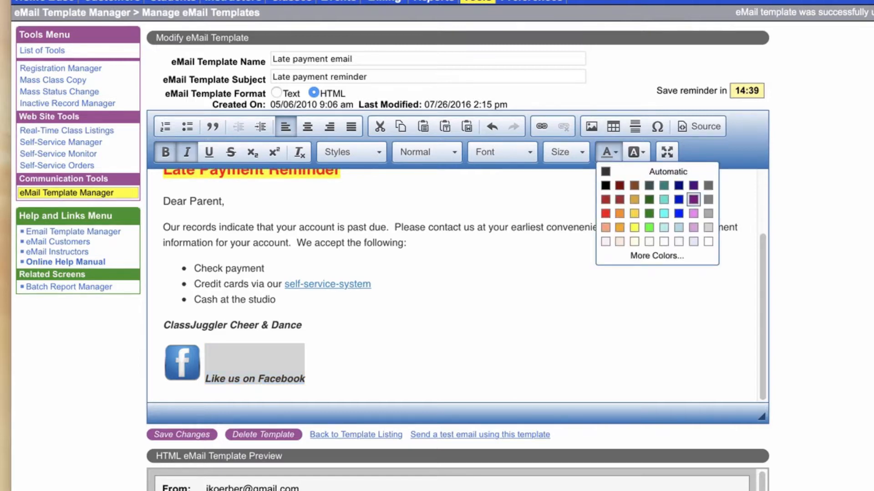
{"action": "left_click", "coordinate": [678, 214]}
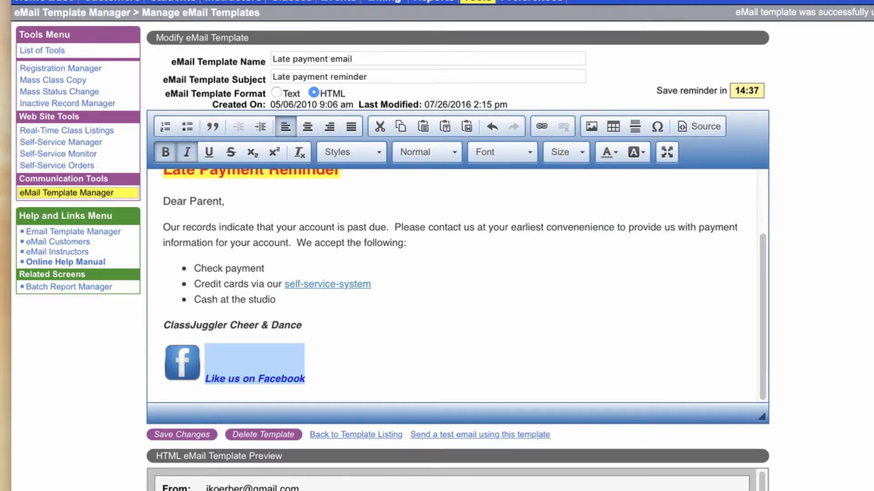
Set the 'Like us on Facebook' text size to 22.
{"action": "left_click", "coordinate": [566, 152]}
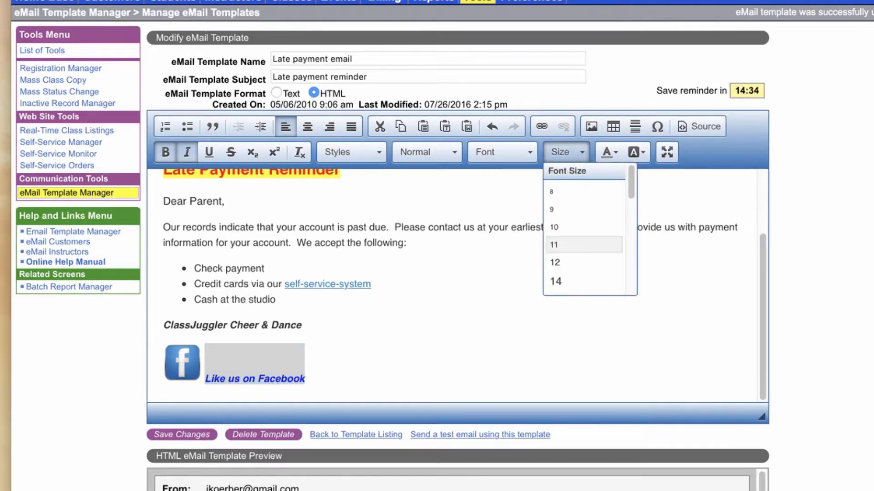
{"action": "scroll", "coordinate": [584, 240], "scroll_direction": "down", "scroll_amount": 3}
{"action": "left_click", "coordinate": [559, 288]}
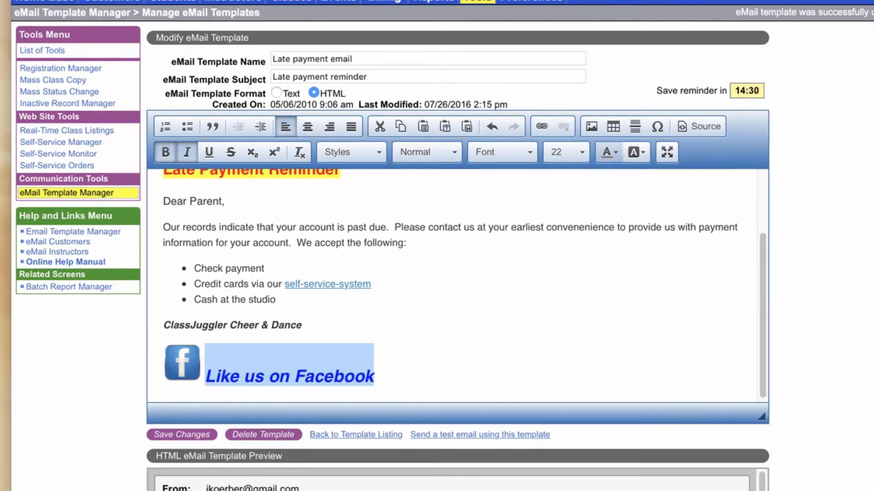
Change the 'Like us on Facebook' text size to 16.
{"action": "left_click", "coordinate": [566, 152]}
{"action": "left_click", "coordinate": [561, 210]}
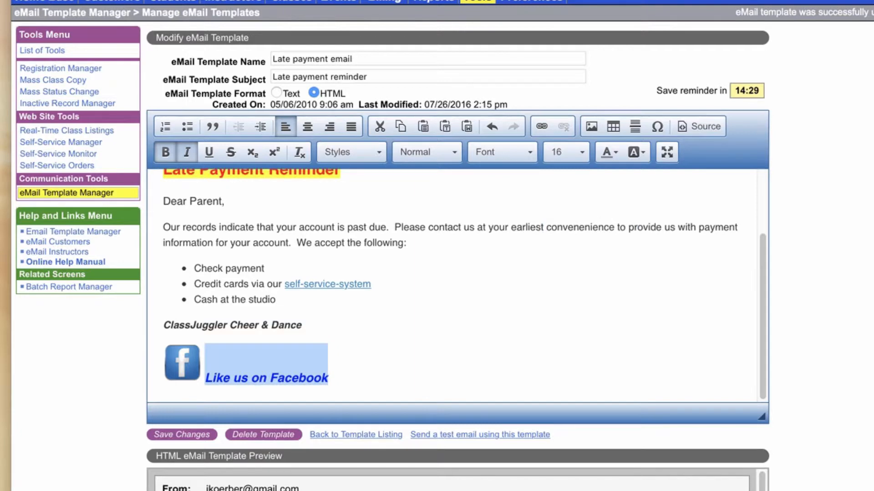
{"action": "left_click", "coordinate": [330, 377]}
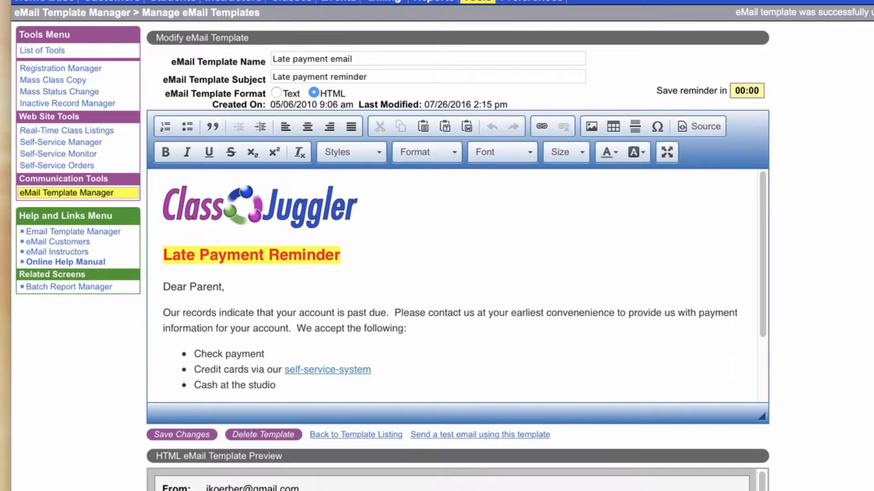
{"action": "scroll", "coordinate": [455, 285], "scroll_direction": "down", "scroll_amount": 2}
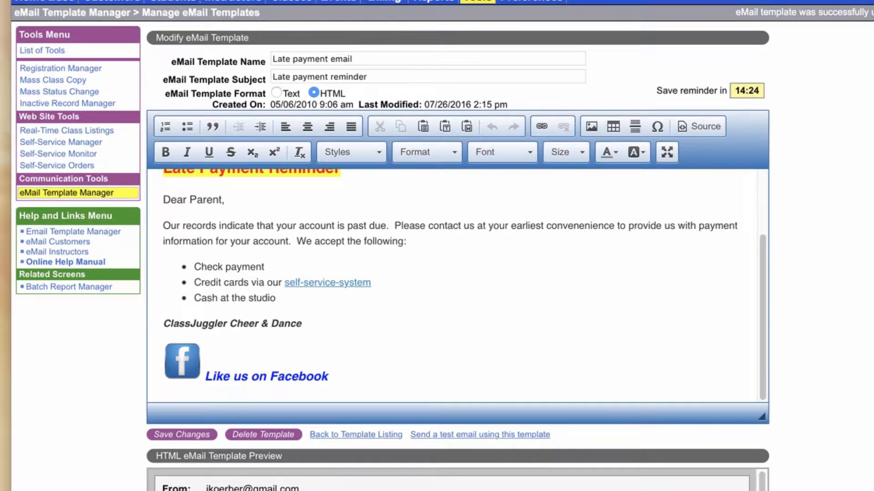
Open the Facebook icon's image properties, review its image URL, and switch to its link settings.
{"action": "left_click", "coordinate": [182, 362]}
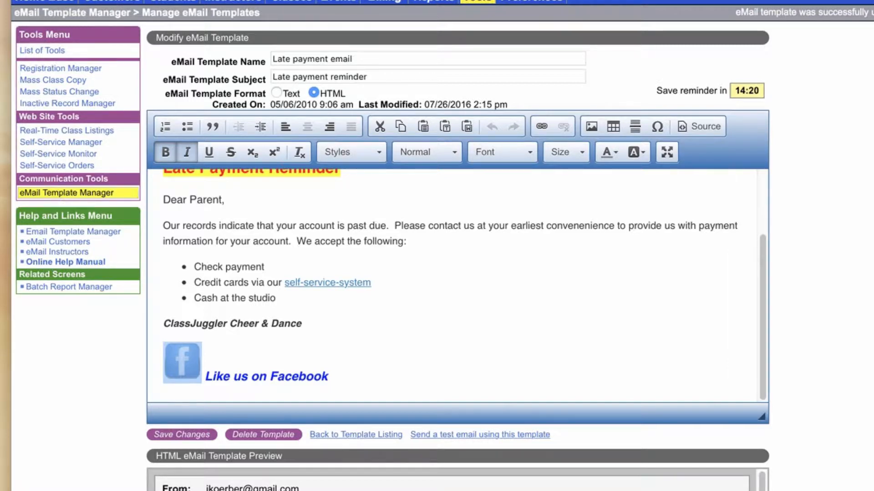
{"action": "right_click", "coordinate": [190, 359]}
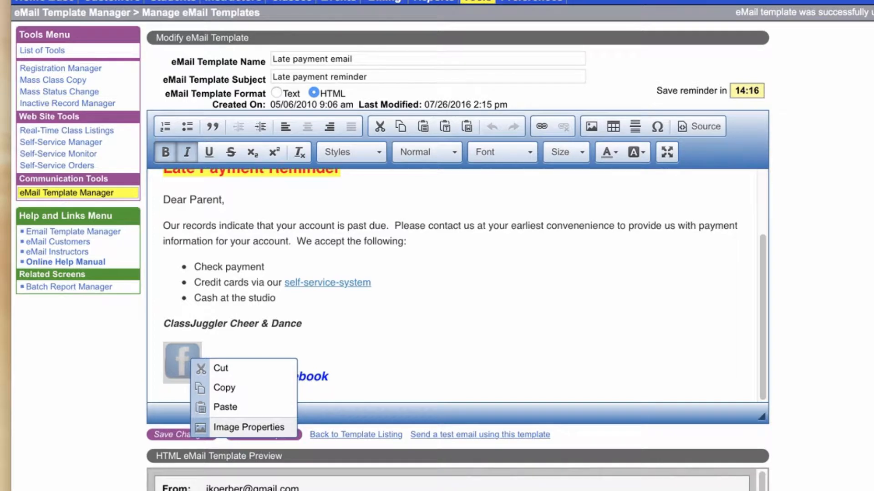
{"action": "left_click", "coordinate": [245, 427]}
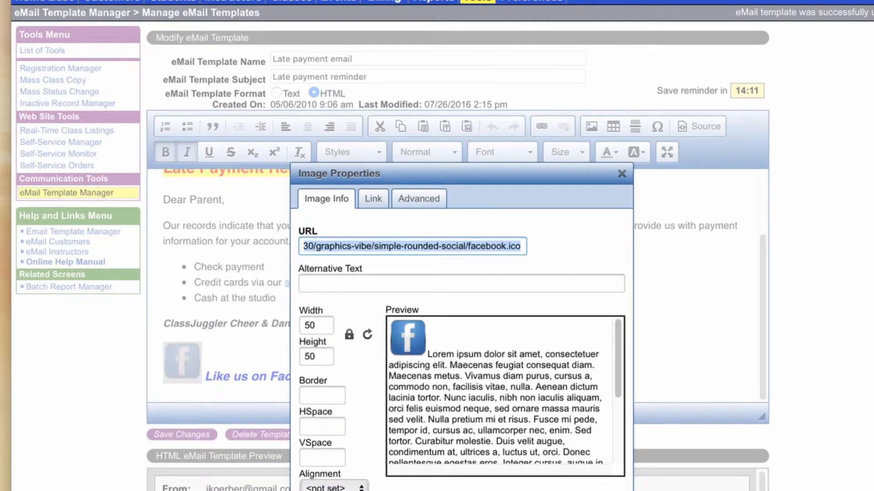
{"action": "left_click", "coordinate": [466, 246]}
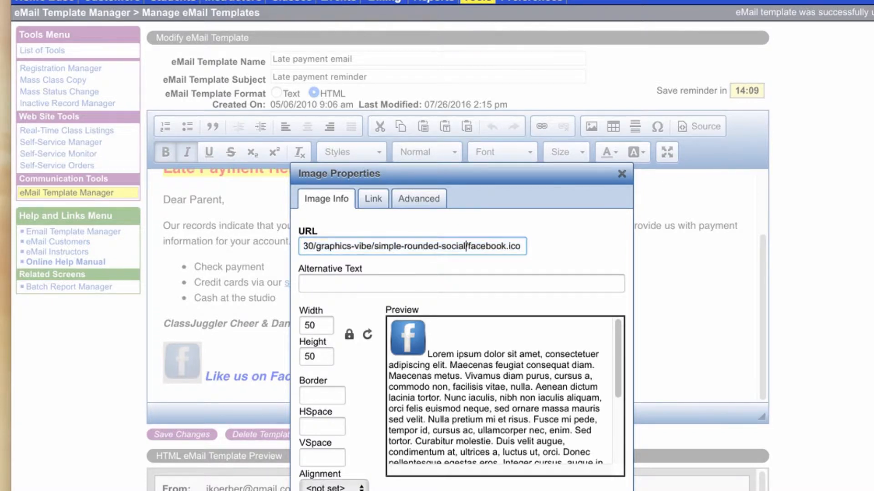
{"action": "scroll", "coordinate": [466, 246], "scroll_direction": "left", "scroll_amount": 5}
{"action": "left_click", "coordinate": [437, 246]}
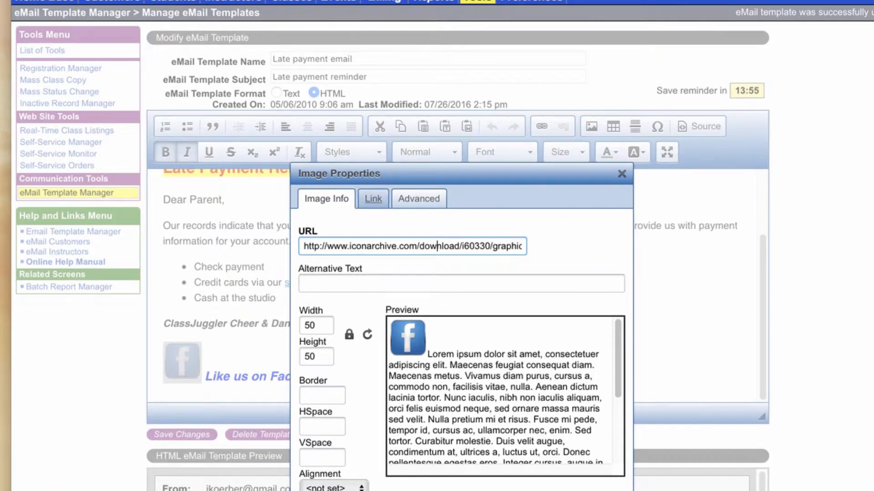
{"action": "left_click", "coordinate": [373, 199]}
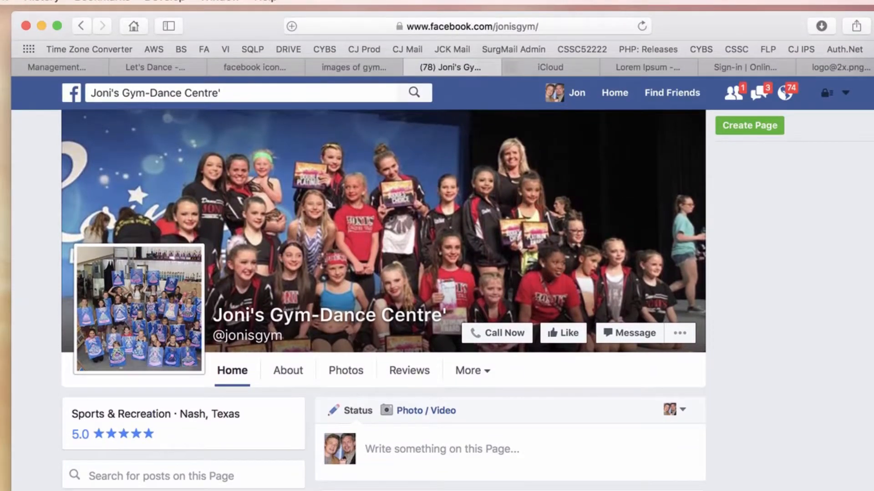
Switch to the browser's Facebook page tab and copy the page address from the address bar.
{"action": "left_click", "coordinate": [467, 26]}
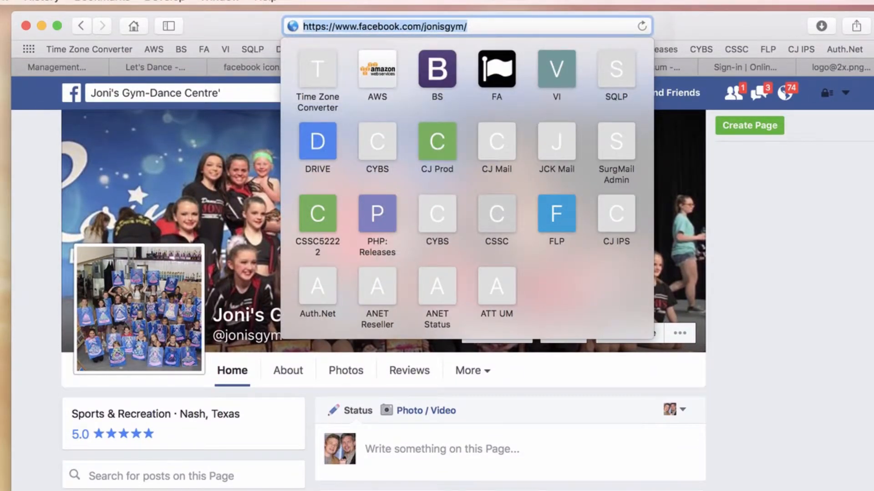
{"action": "left_click", "coordinate": [469, 26]}
{"action": "left_click_drag", "start_coordinate": [469, 27], "coordinate": [302, 26]}
{"action": "right_click", "coordinate": [328, 27]}
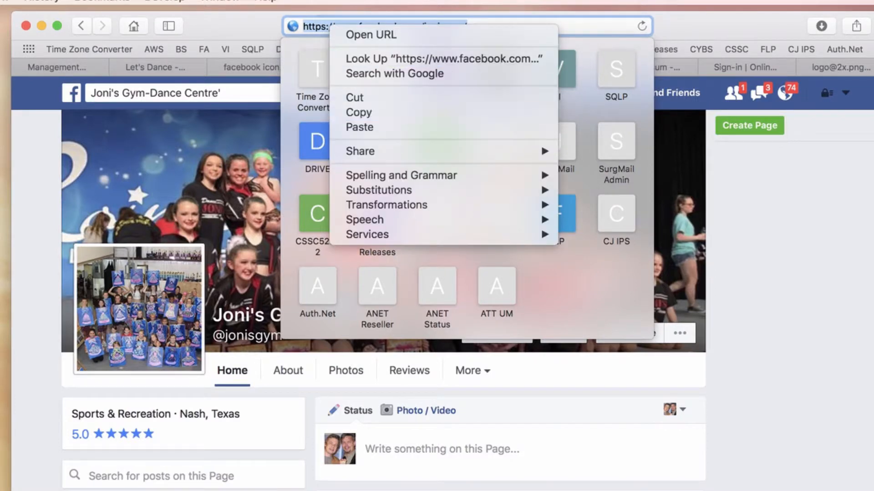
{"action": "left_click", "coordinate": [358, 112]}
{"action": "key", "text": "Escape"}
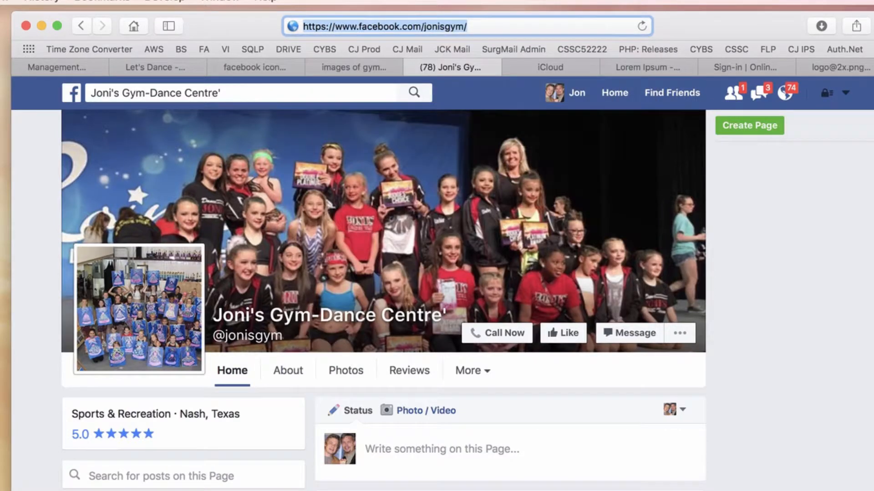
Return to the template editor, paste the Facebook page address as the icon's link URL, and confirm.
{"action": "left_click", "coordinate": [54, 66]}
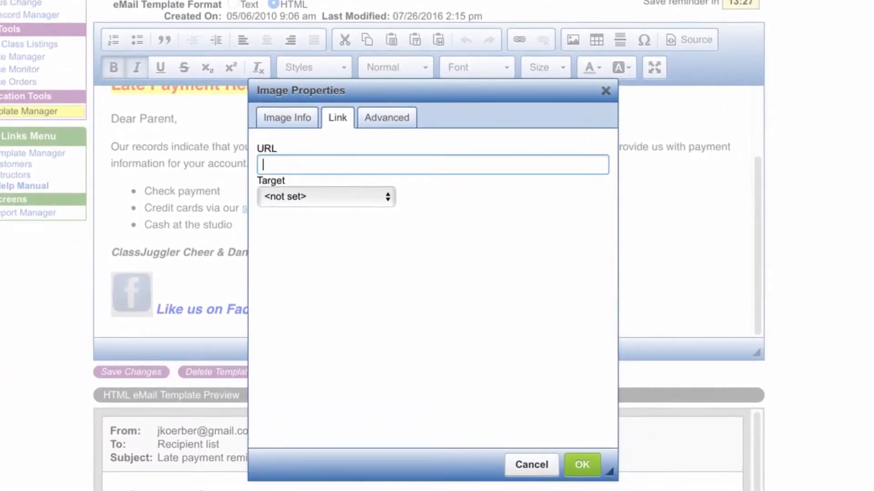
{"action": "key", "text": "super+v"}
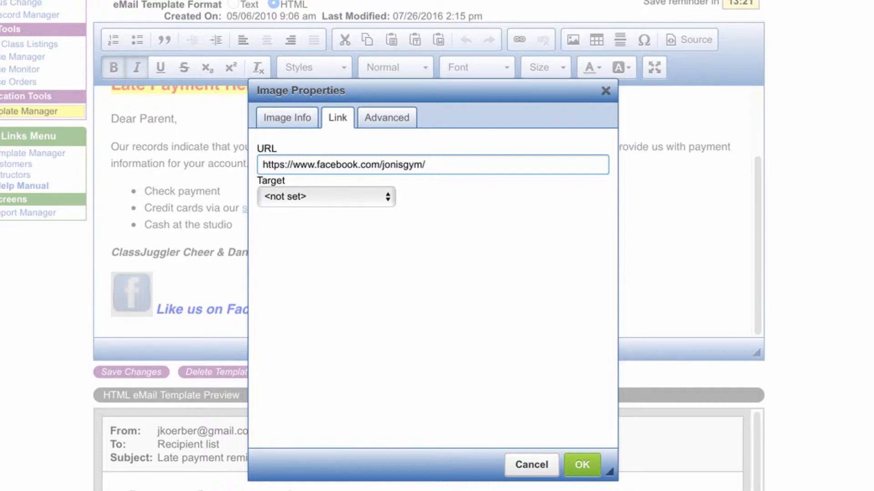
{"action": "left_click", "coordinate": [581, 465]}
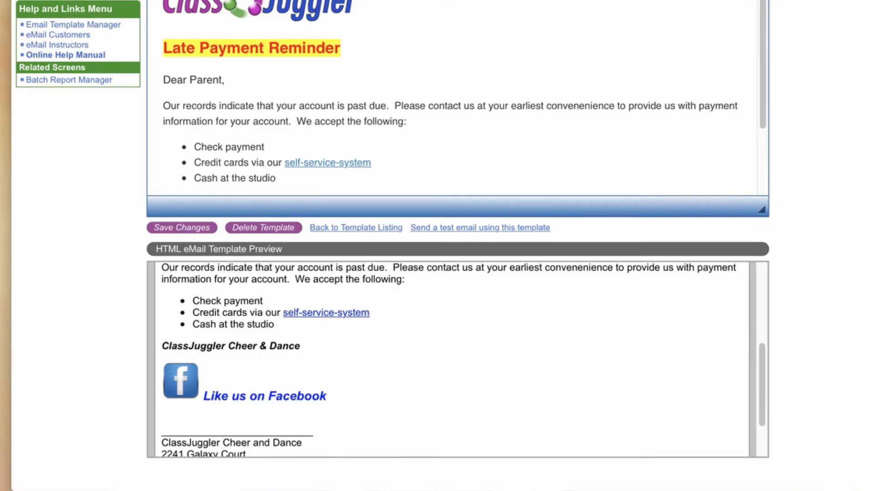
Inspect the template and the link settings of the self-service-system link.
{"action": "left_click", "coordinate": [260, 10]}
{"action": "scroll", "coordinate": [455, 100], "scroll_direction": "down", "scroll_amount": 2}
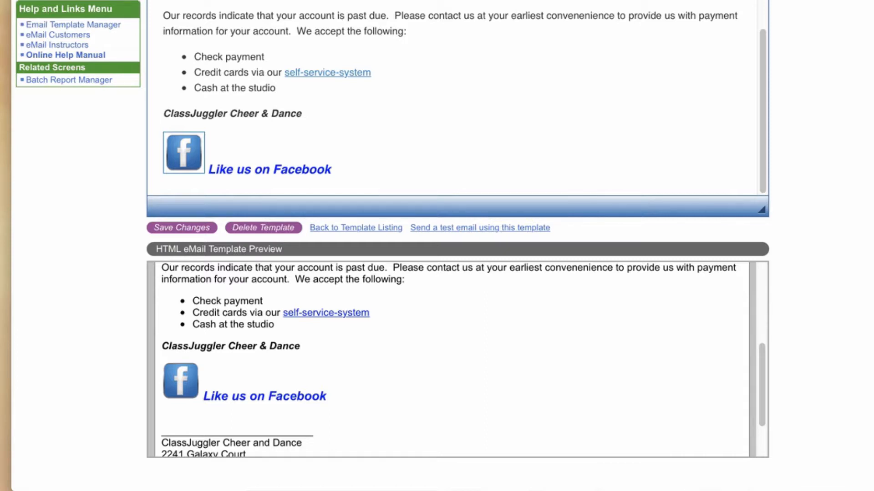
{"action": "scroll", "coordinate": [455, 100], "scroll_direction": "up", "scroll_amount": 2}
{"action": "scroll", "coordinate": [455, 98], "scroll_direction": "down", "scroll_amount": 1}
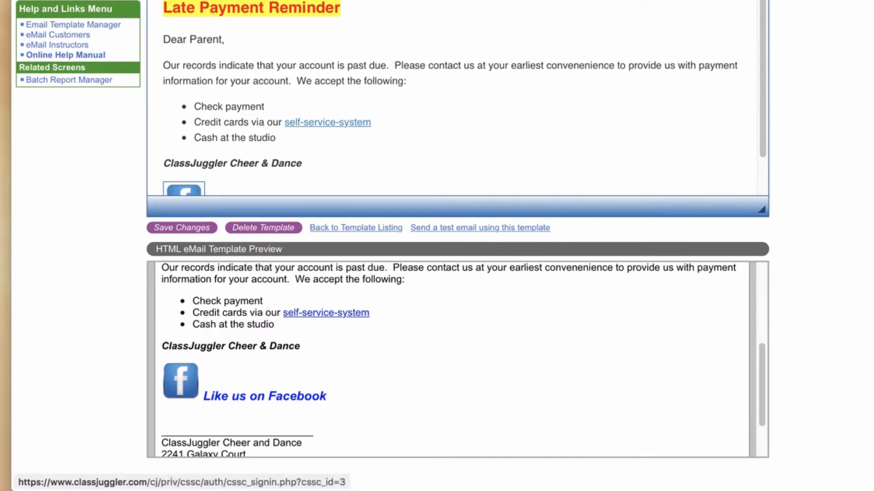
{"action": "left_click", "coordinate": [286, 122]}
{"action": "left_click_drag", "start_coordinate": [285, 122], "coordinate": [371, 122]}
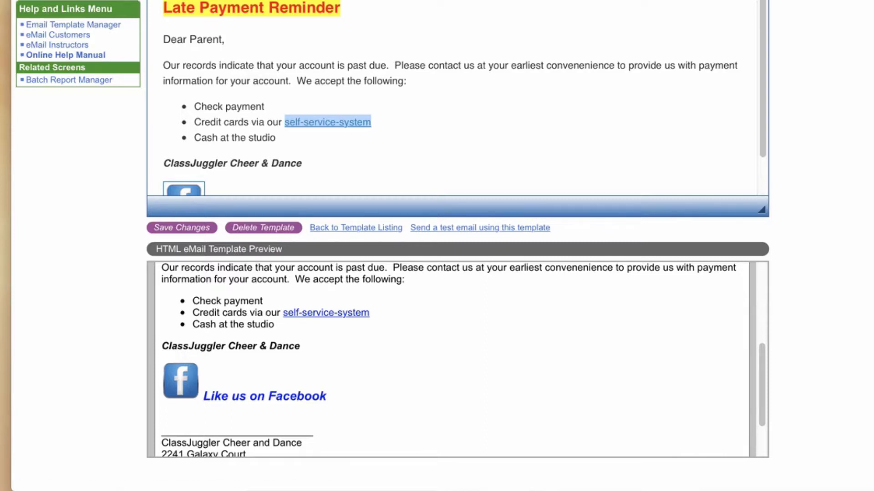
{"action": "left_click", "coordinate": [371, 122]}
{"action": "left_click_drag", "start_coordinate": [371, 122], "coordinate": [285, 121]}
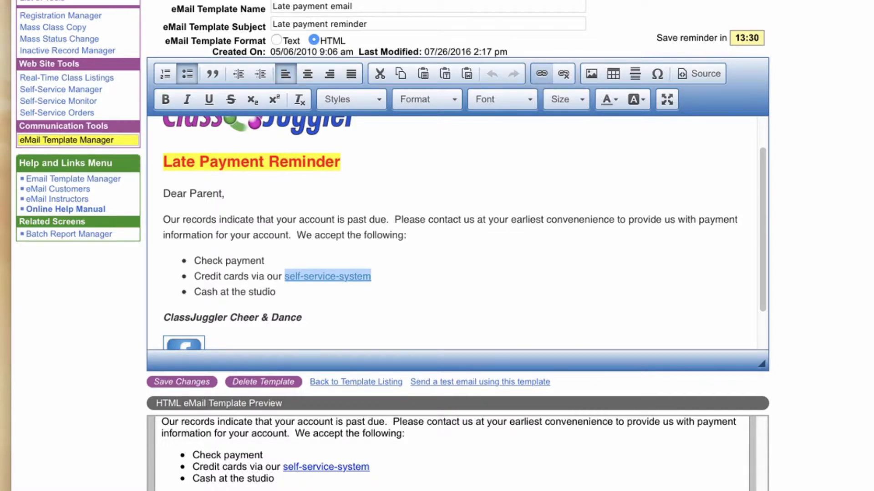
{"action": "left_click", "coordinate": [542, 73]}
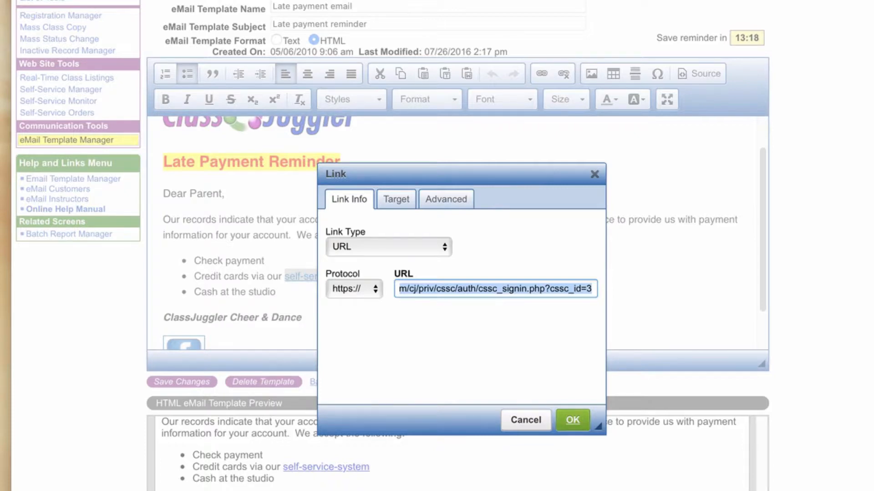
{"action": "key", "text": "Return"}
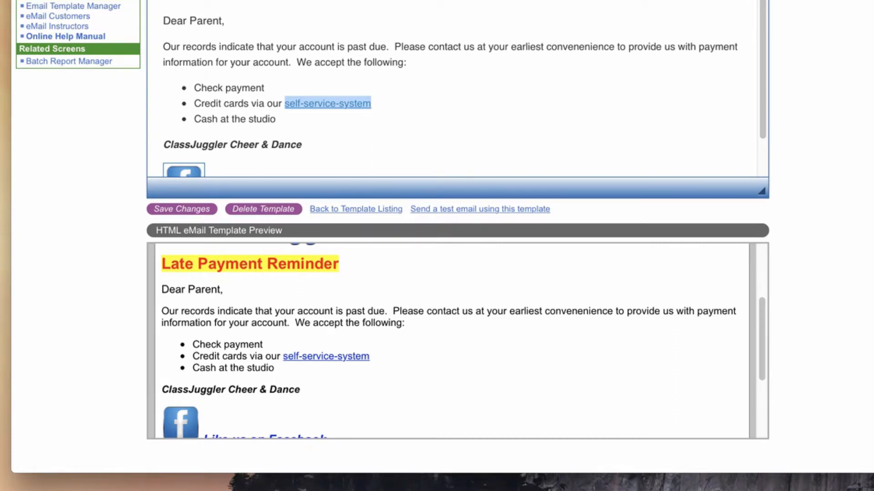
Go back to the email template listing.
{"action": "left_click", "coordinate": [194, 88]}
{"action": "scroll", "coordinate": [194, 88], "scroll_direction": "up", "scroll_amount": 2}
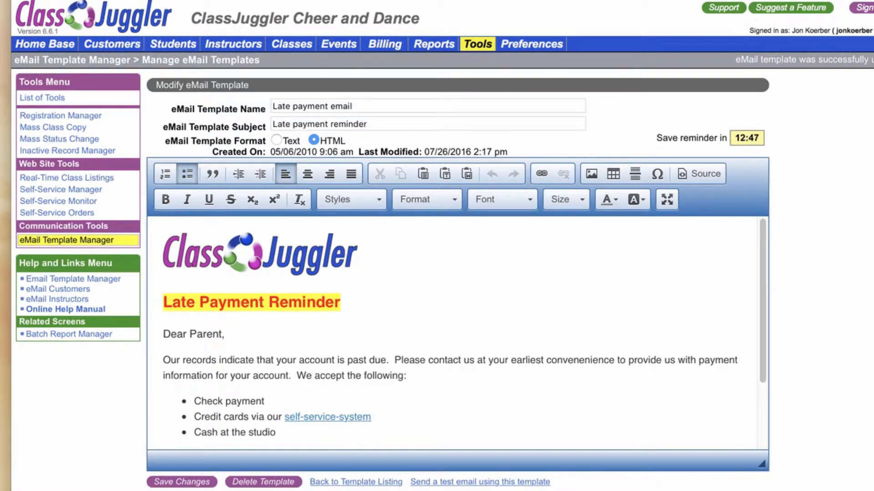
{"action": "left_click", "coordinate": [355, 482]}
{"action": "left_click", "coordinate": [356, 482]}
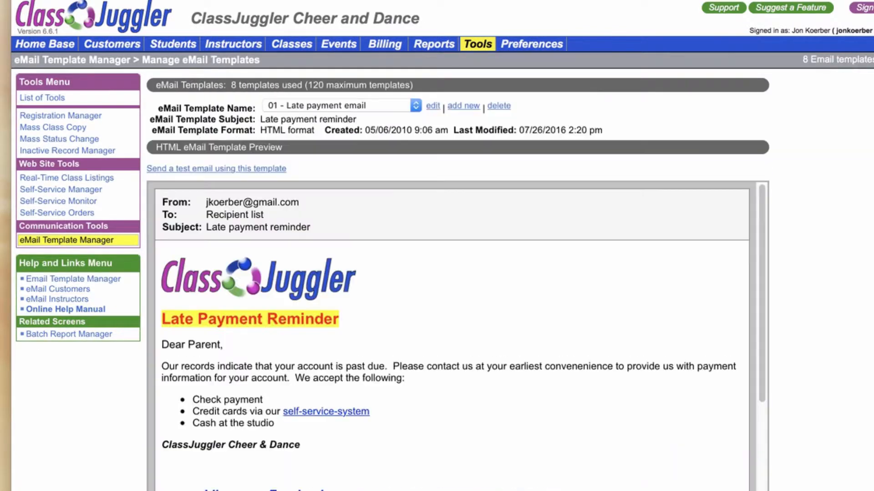
Open the '03 - Email with linked PDF file' template for editing and delete its broken image placeholder.
{"action": "left_click", "coordinate": [343, 105]}
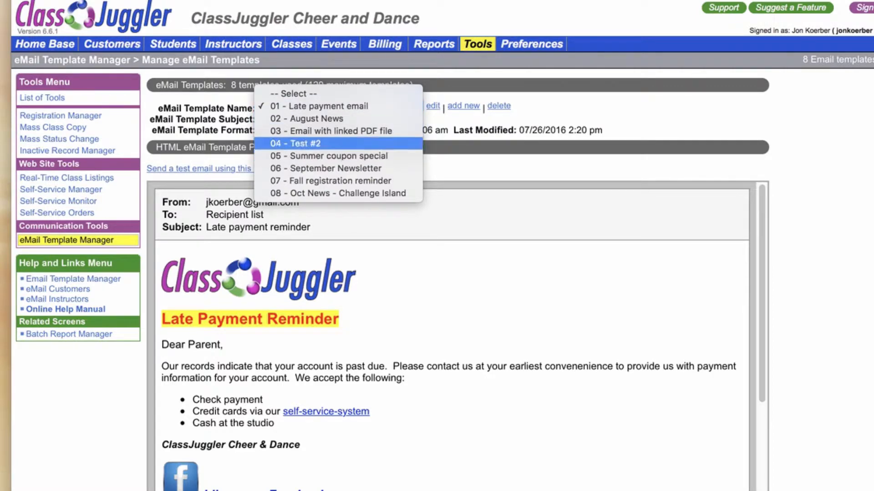
{"action": "left_click", "coordinate": [331, 131]}
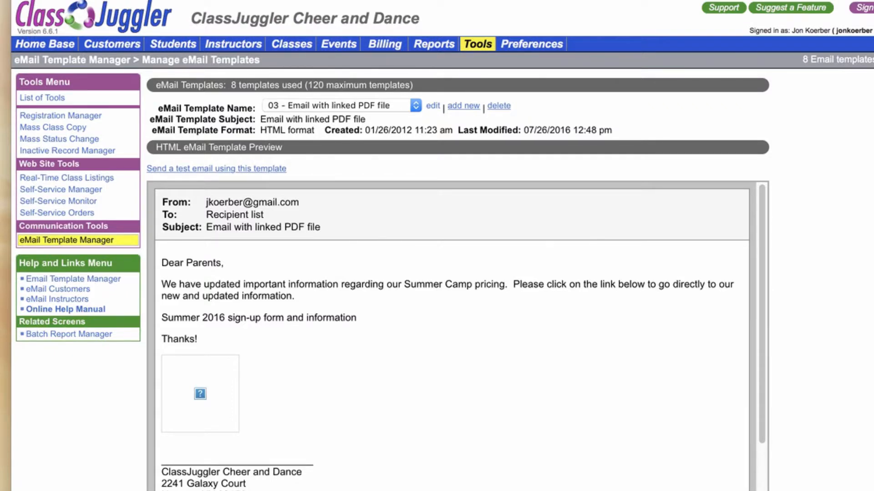
{"action": "left_click", "coordinate": [433, 106]}
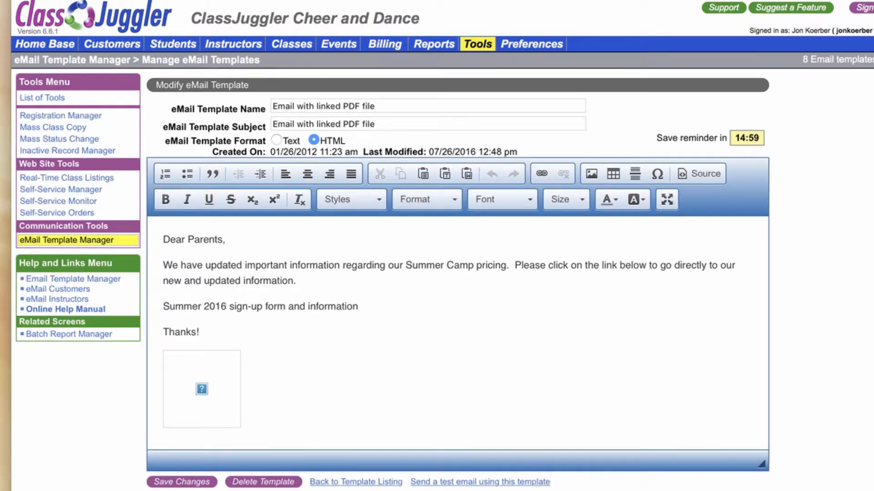
{"action": "left_click", "coordinate": [201, 389]}
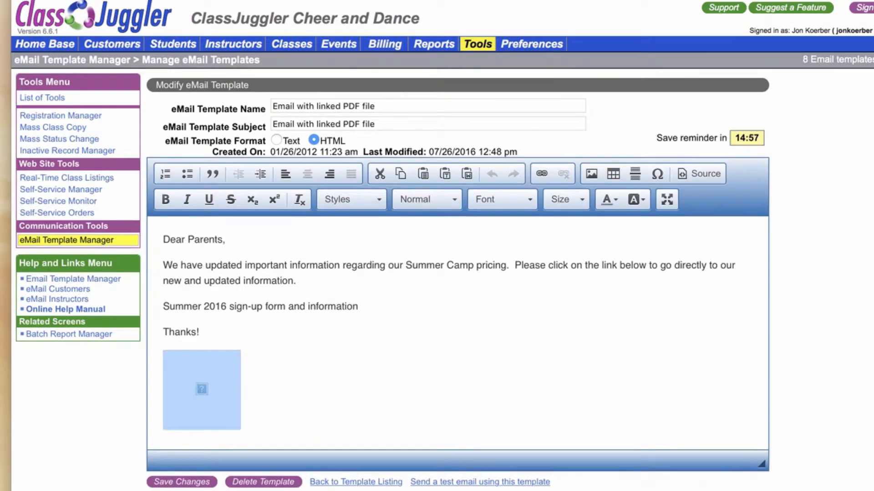
{"action": "key", "text": "BackSpace"}
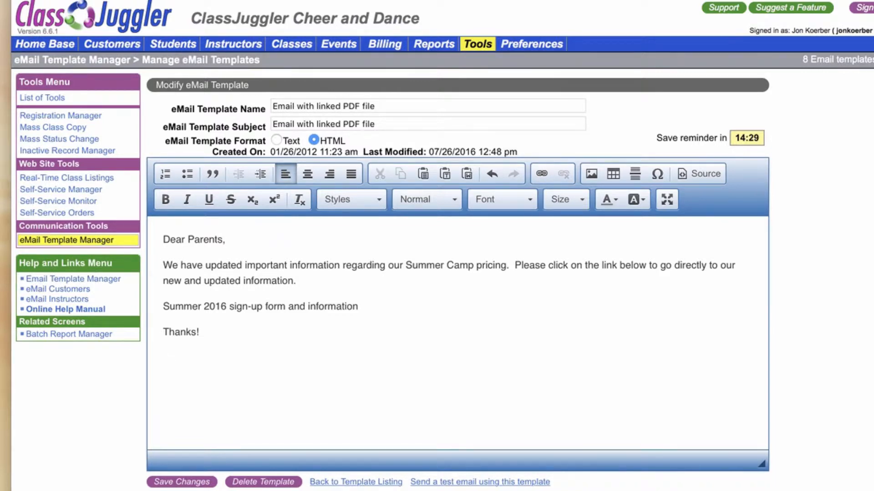
Switch to Finder, browse the images in the Dropbox Public folder, and copy the public link of summer_flowers.png.
{"action": "key", "text": "super+Tab"}
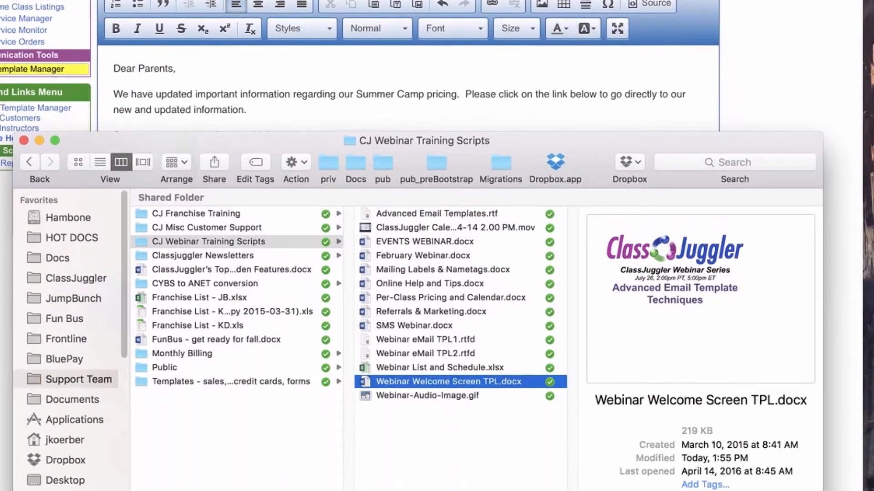
{"action": "left_click", "coordinate": [65, 461]}
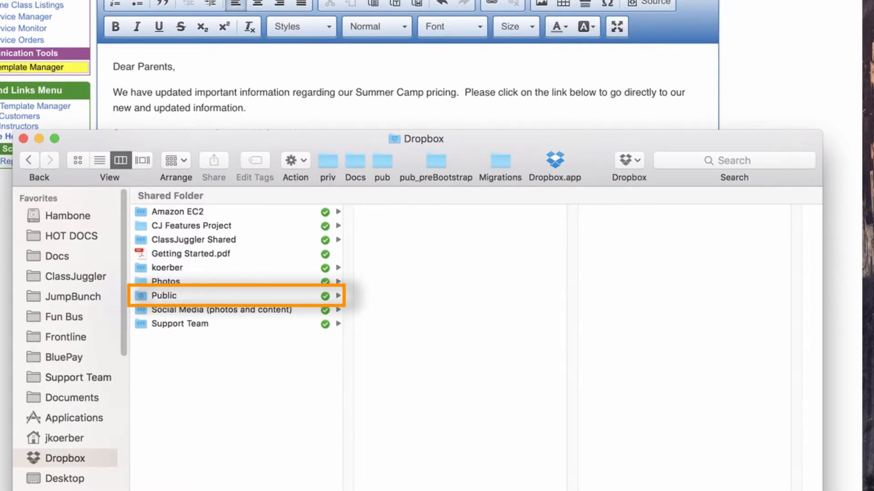
{"action": "left_click", "coordinate": [164, 296]}
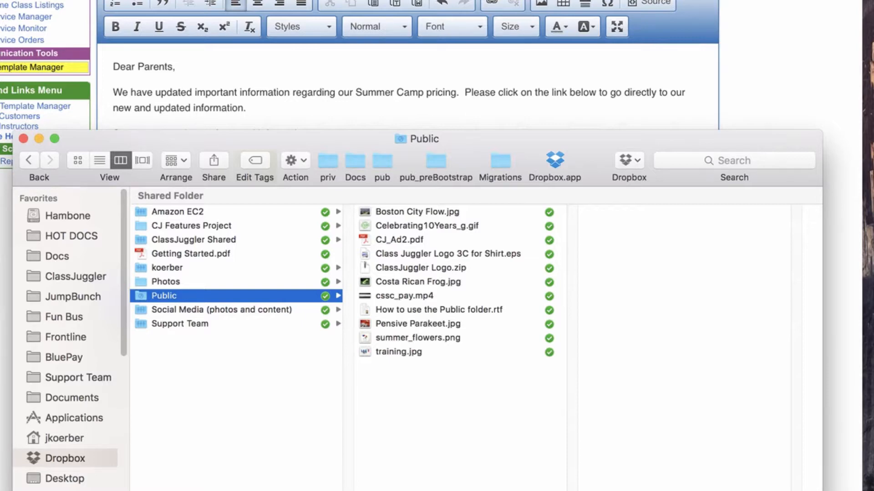
{"action": "left_click", "coordinate": [417, 283]}
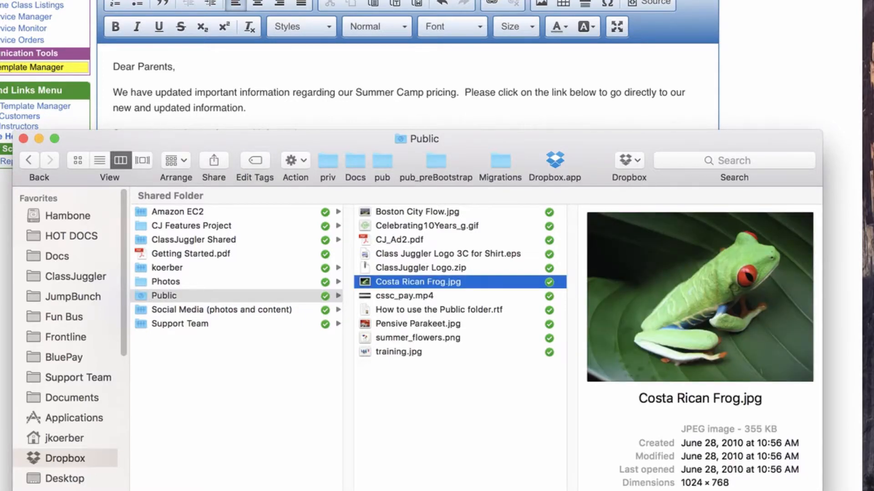
{"action": "left_click", "coordinate": [417, 212]}
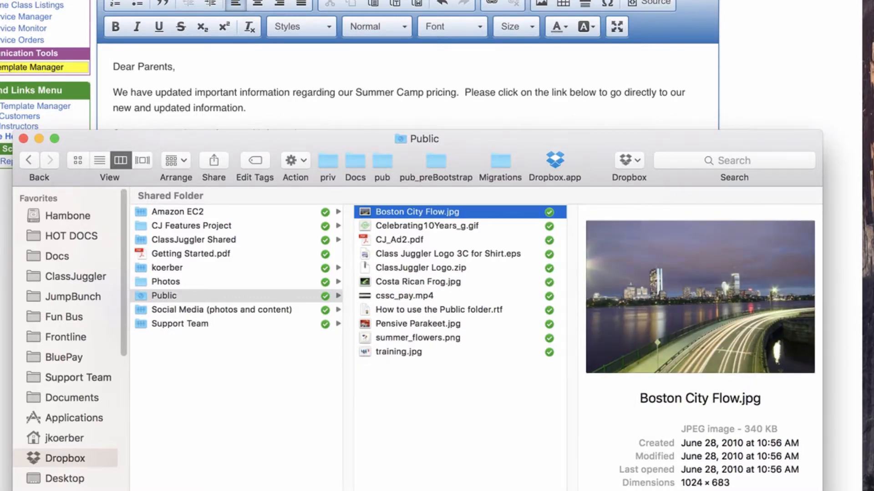
{"action": "left_click", "coordinate": [418, 323]}
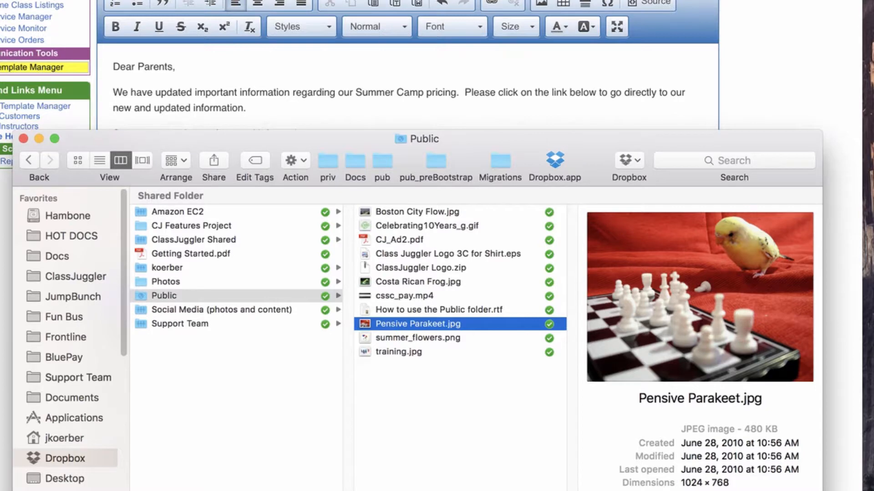
{"action": "left_click", "coordinate": [418, 338]}
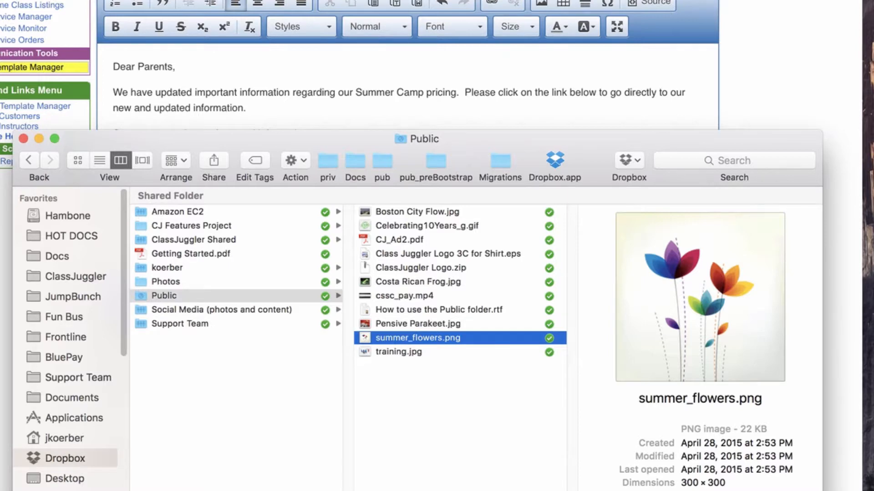
{"action": "right_click", "coordinate": [429, 339]}
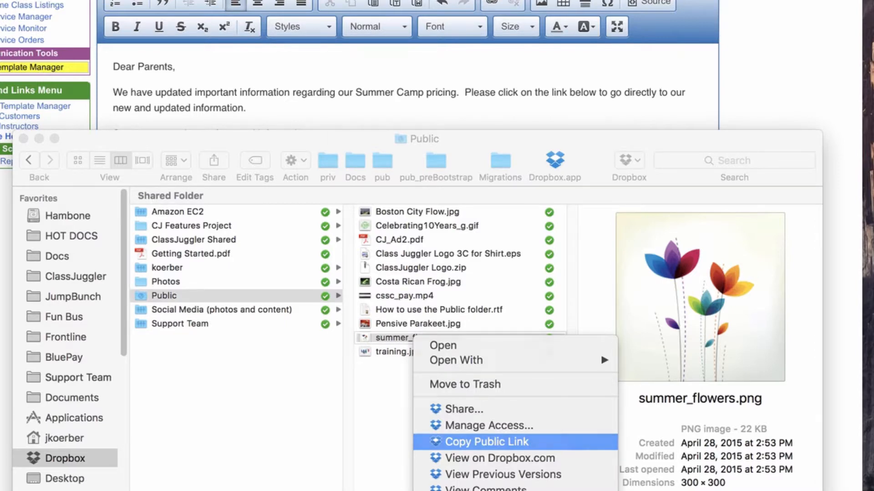
{"action": "left_click", "coordinate": [487, 442]}
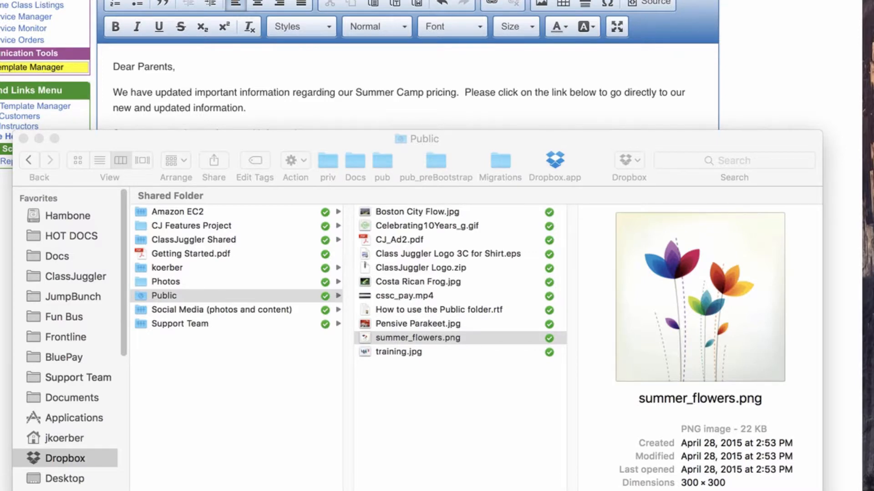
Return to the template editor and insert an image below 'Thanks!' using the pasted summer_flowers.png public link as its URL.
{"action": "key", "text": "super+Tab"}
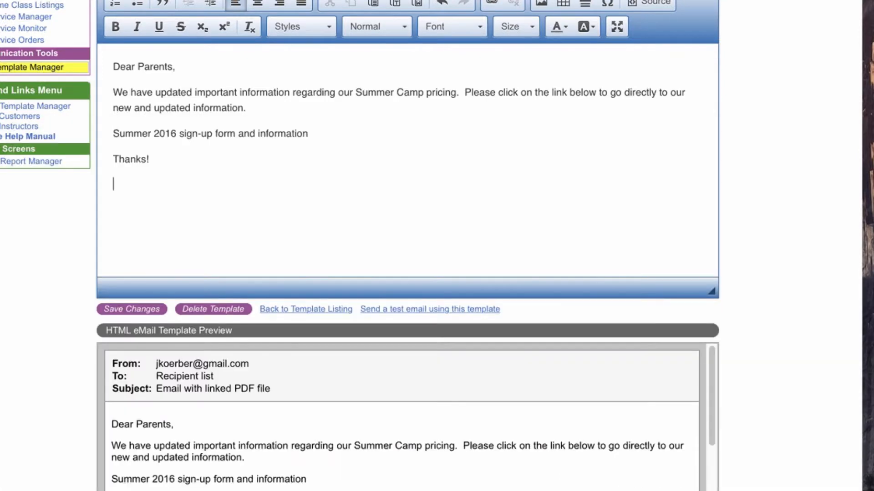
{"action": "scroll", "coordinate": [408, 182], "scroll_direction": "up", "scroll_amount": 1}
{"action": "scroll", "coordinate": [408, 246], "scroll_direction": "up", "scroll_amount": 4}
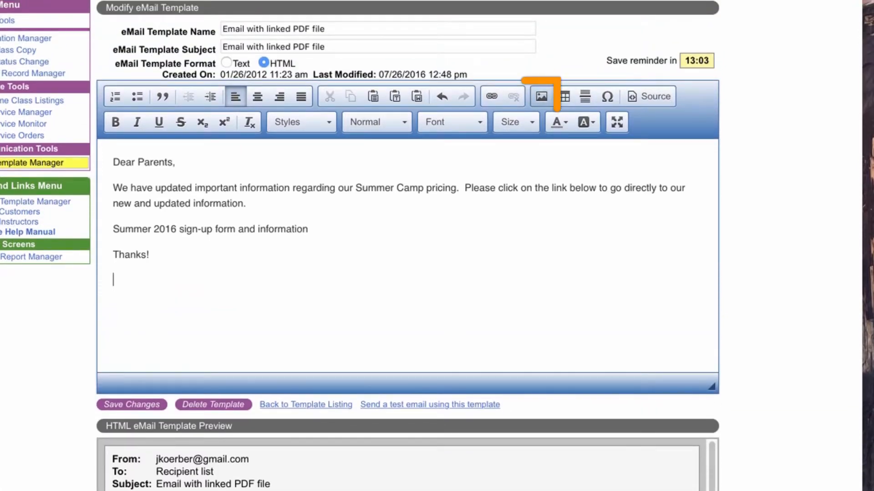
{"action": "left_click", "coordinate": [542, 97]}
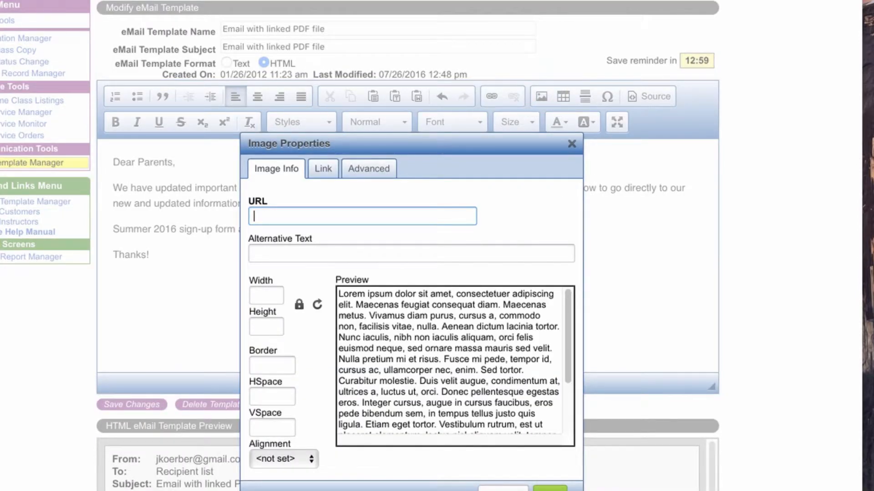
{"action": "right_click", "coordinate": [272, 213]}
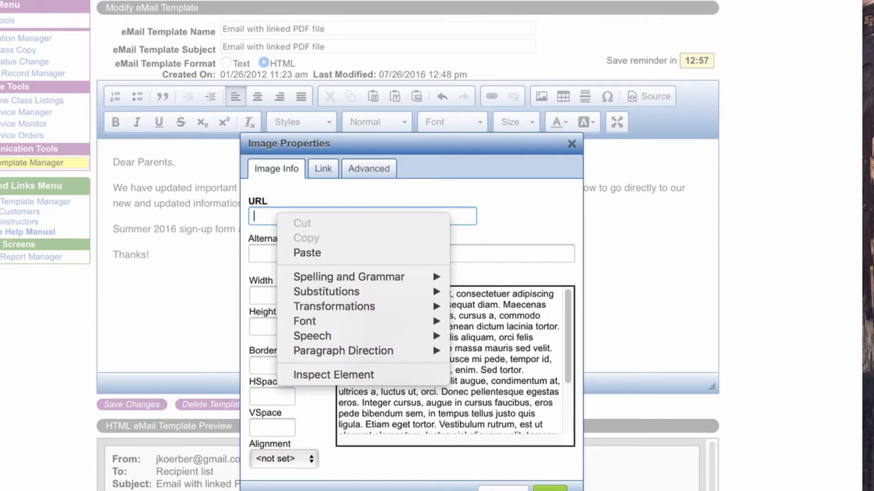
{"action": "left_click", "coordinate": [287, 253]}
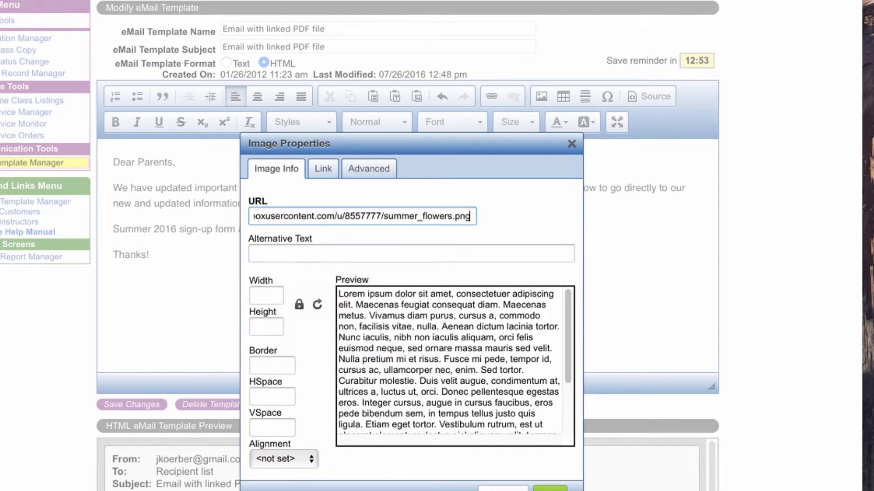
{"action": "left_click", "coordinate": [254, 253]}
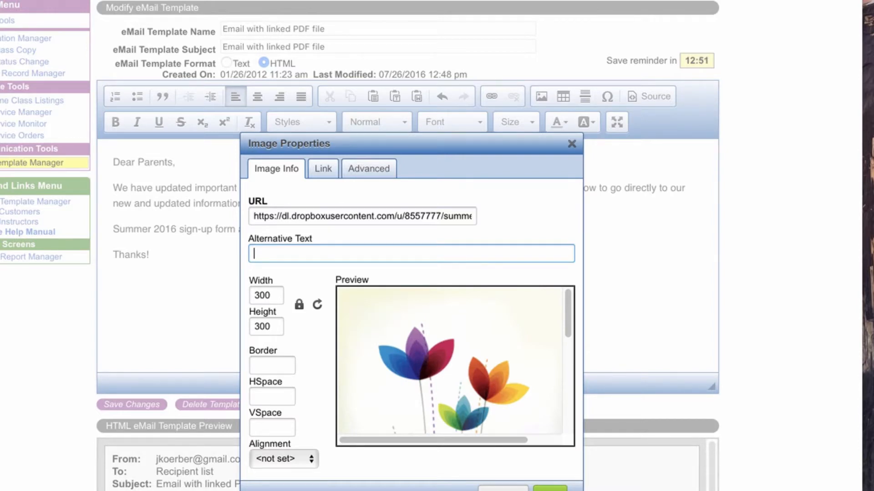
{"action": "left_click", "coordinate": [549, 489]}
{"action": "scroll", "coordinate": [407, 255], "scroll_direction": "up", "scroll_amount": 5}
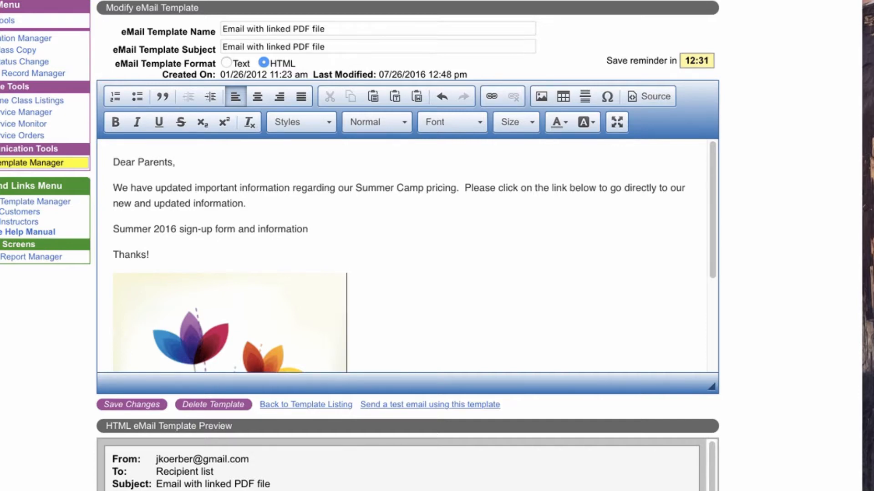
{"action": "scroll", "coordinate": [409, 255], "scroll_direction": "down", "scroll_amount": 3}
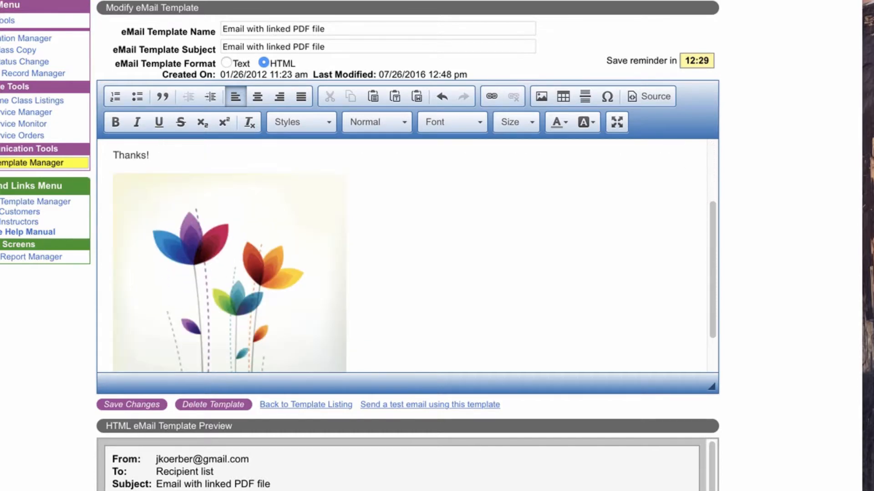
{"action": "scroll", "coordinate": [408, 255], "scroll_direction": "up", "scroll_amount": 3}
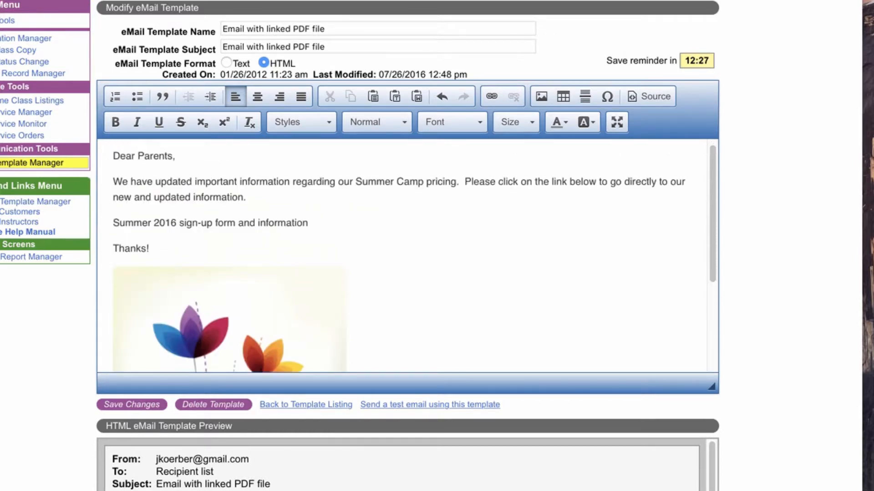
{"action": "scroll", "coordinate": [407, 255], "scroll_direction": "down", "scroll_amount": 4}
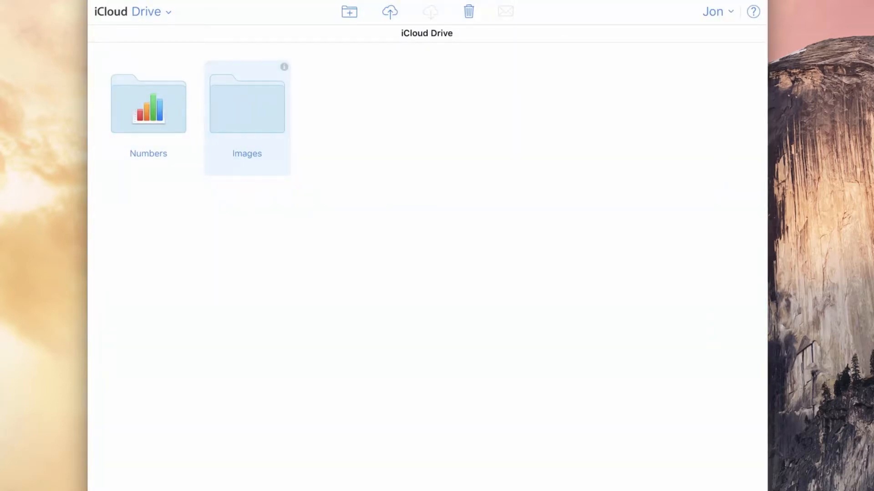
In iCloud Drive, open the Pensive Parakeet image from the Images folder and copy its web address.
{"action": "double_click", "coordinate": [247, 109]}
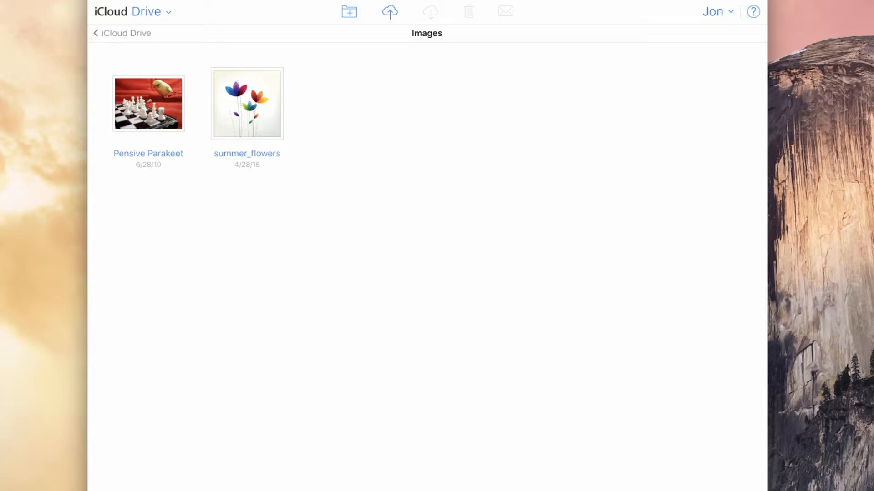
{"action": "left_click", "coordinate": [149, 104]}
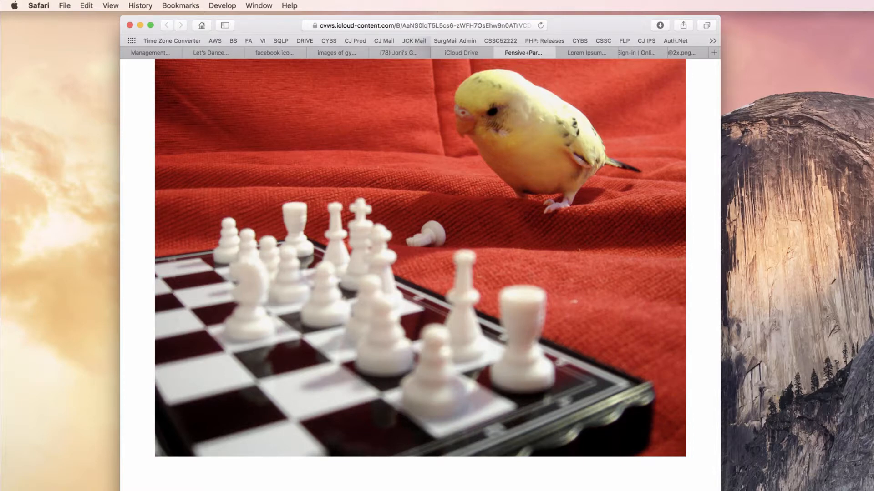
{"action": "left_click", "coordinate": [307, 26]}
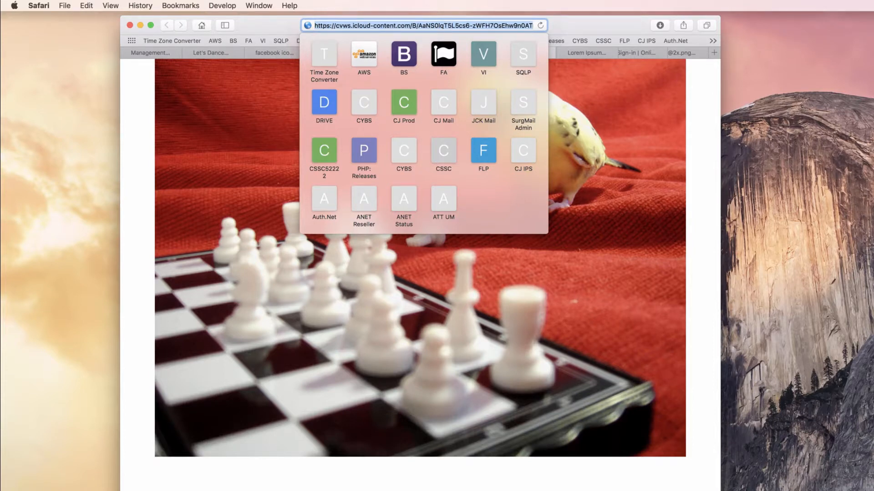
{"action": "key", "text": "Escape"}
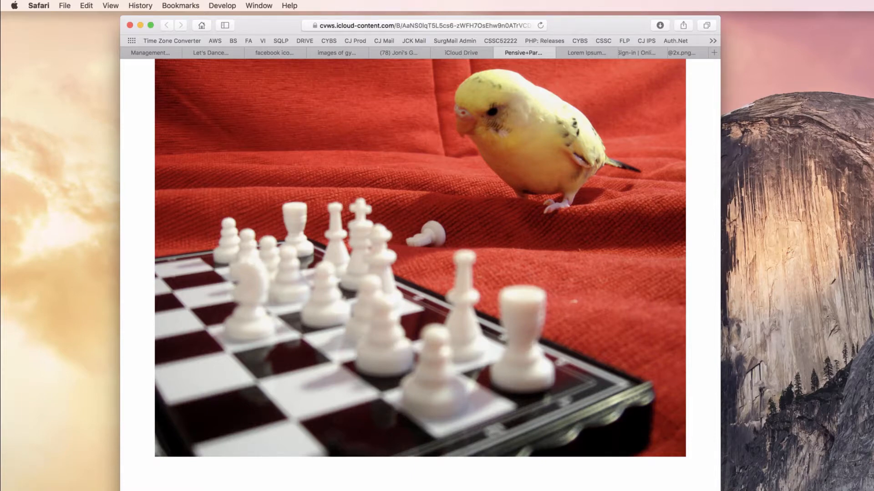
{"action": "left_click", "coordinate": [150, 52]}
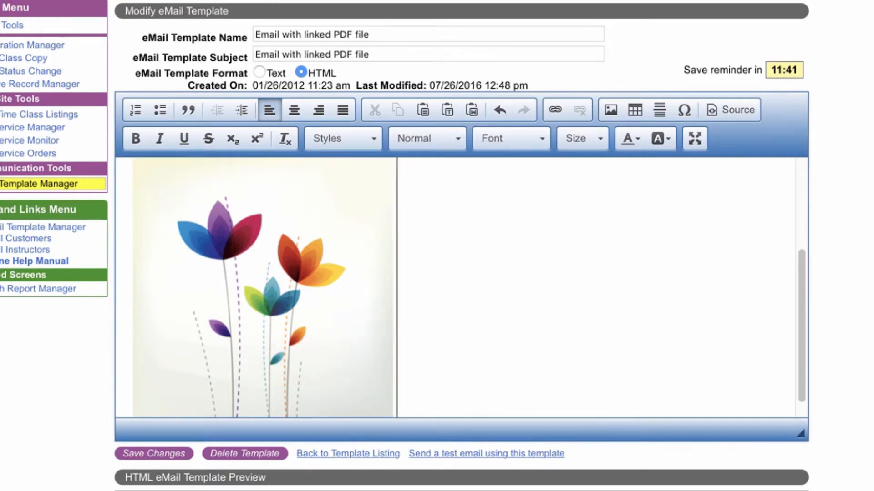
Back in the template editor, insert an image from the pasted iCloud address with width set to 300.
{"action": "left_click", "coordinate": [610, 110]}
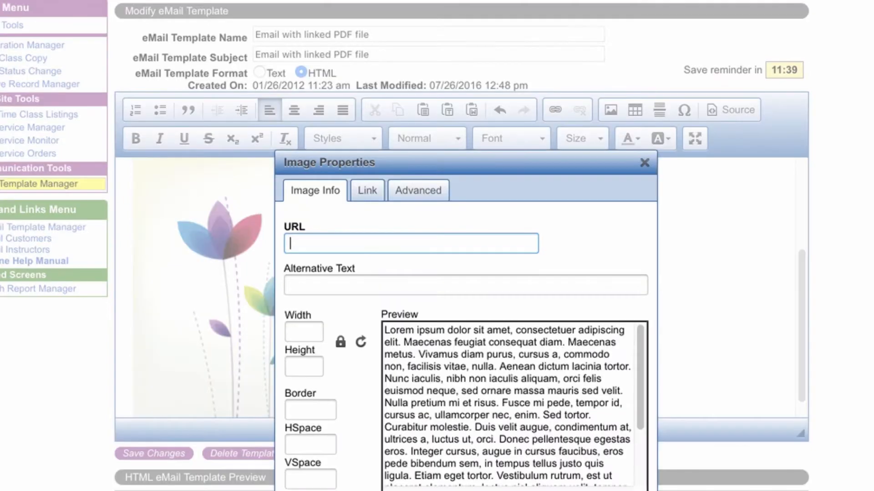
{"action": "key", "text": "super+v"}
{"action": "key", "text": "Tab"}
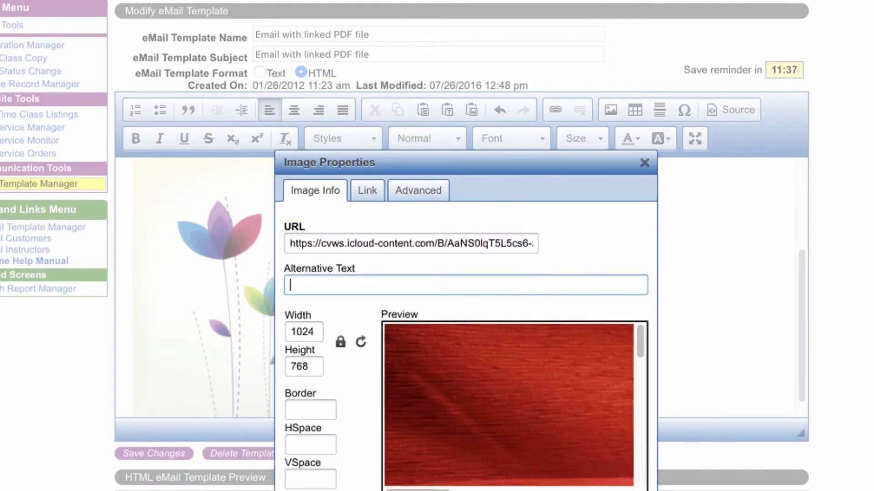
{"action": "key", "text": "Tab"}
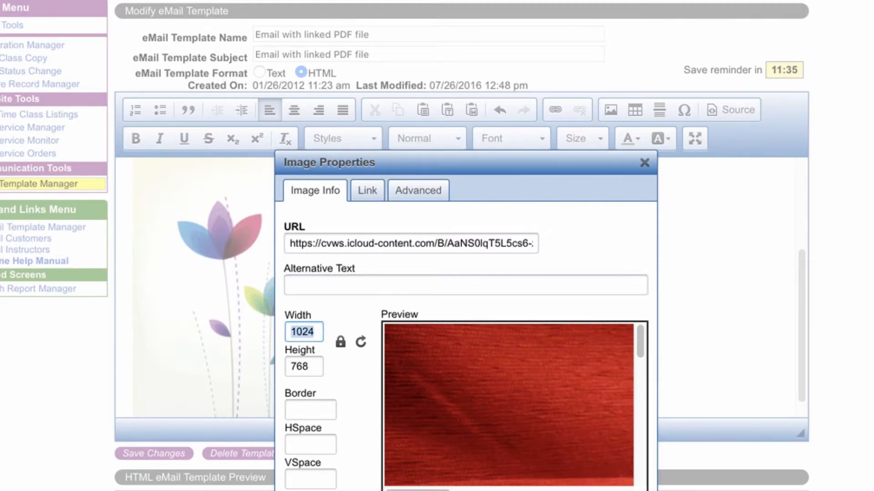
{"action": "type", "text": "300"}
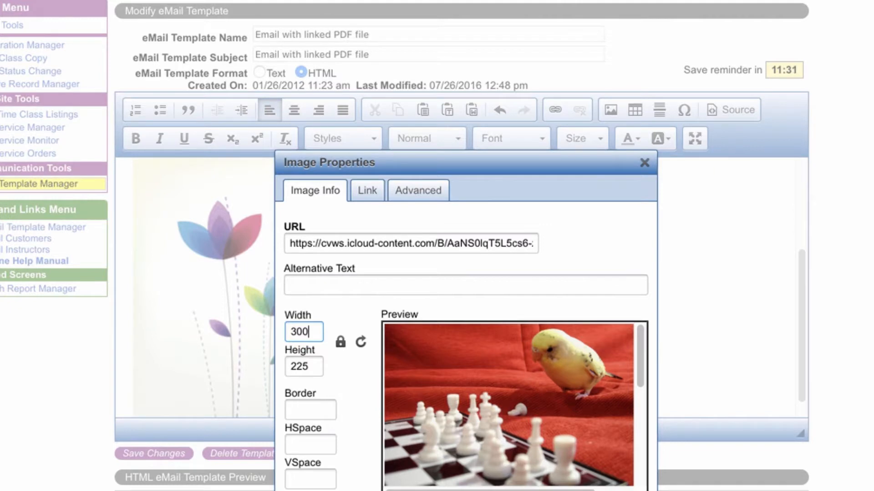
{"action": "key", "text": "Return"}
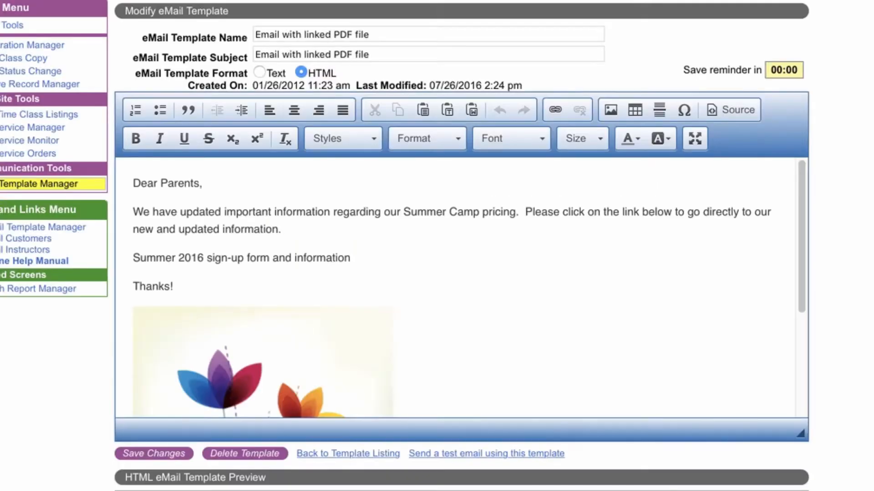
Review both images in the template and return to the email template listing.
{"action": "scroll", "coordinate": [455, 287], "scroll_direction": "down", "scroll_amount": 3}
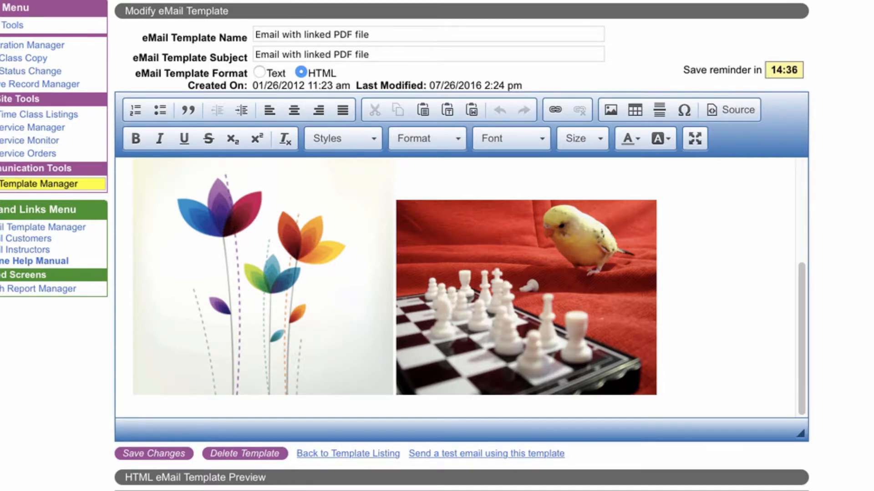
{"action": "scroll", "coordinate": [459, 289], "scroll_direction": "up", "scroll_amount": 3}
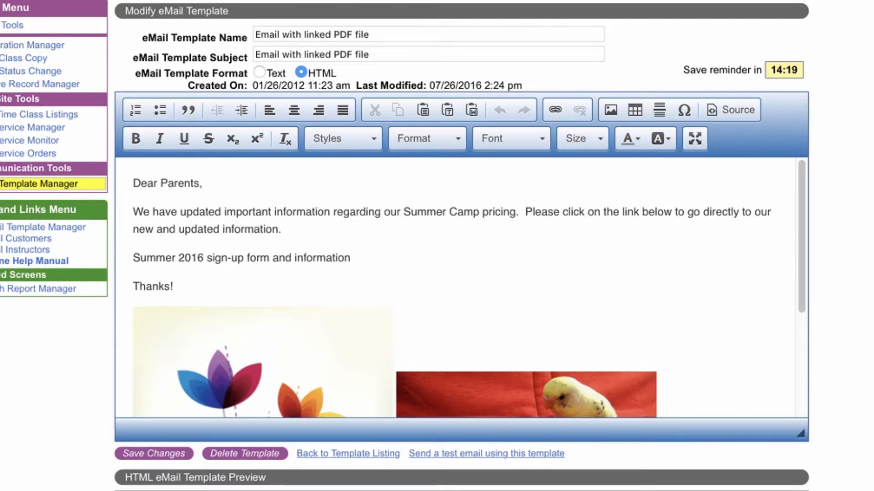
{"action": "scroll", "coordinate": [455, 287], "scroll_direction": "down", "scroll_amount": 5}
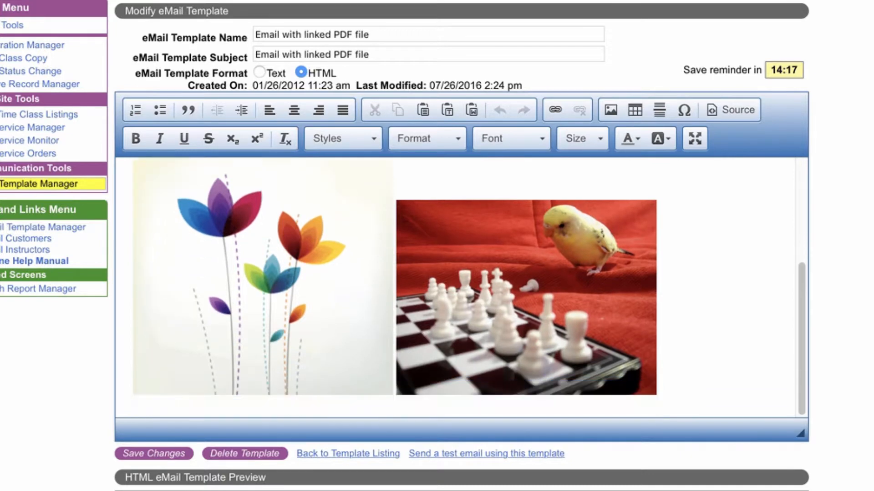
{"action": "scroll", "coordinate": [455, 287], "scroll_direction": "up", "scroll_amount": 4}
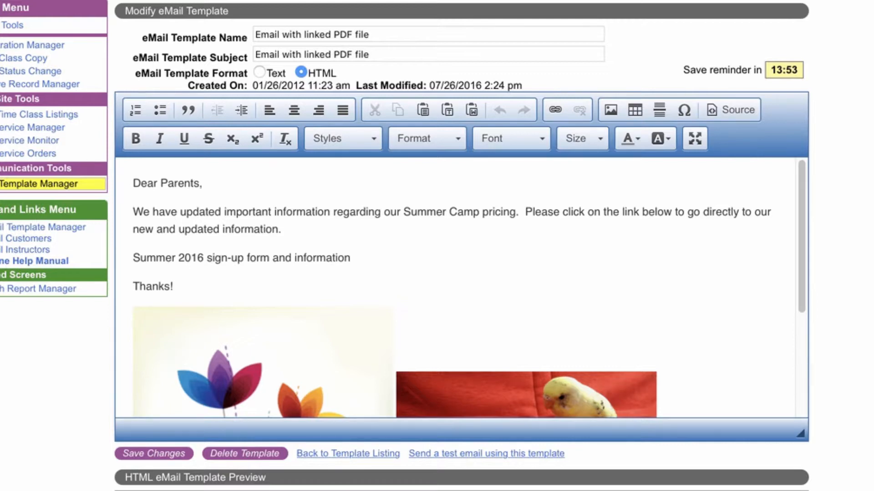
{"action": "left_click_drag", "start_coordinate": [208, 258], "coordinate": [351, 258]}
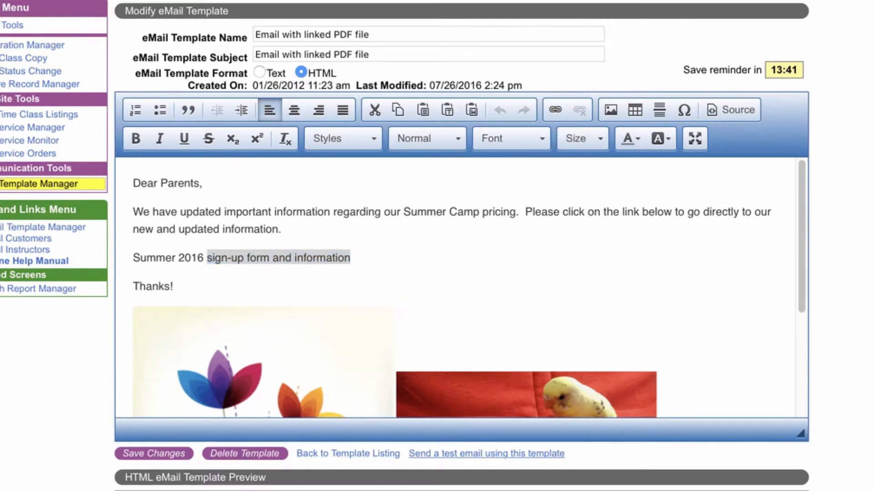
{"action": "left_click", "coordinate": [348, 453]}
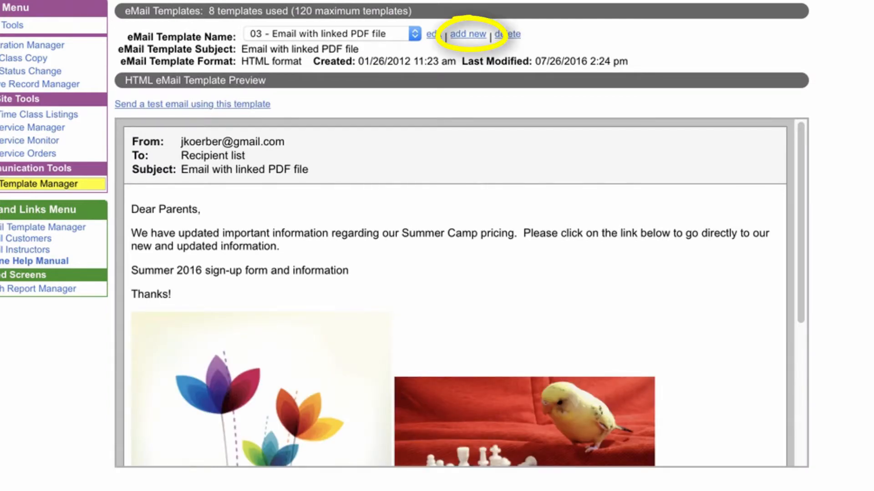
Create a new email template named "August Newsletter" with the same text as its subject, and save it.
{"action": "left_click", "coordinate": [467, 34]}
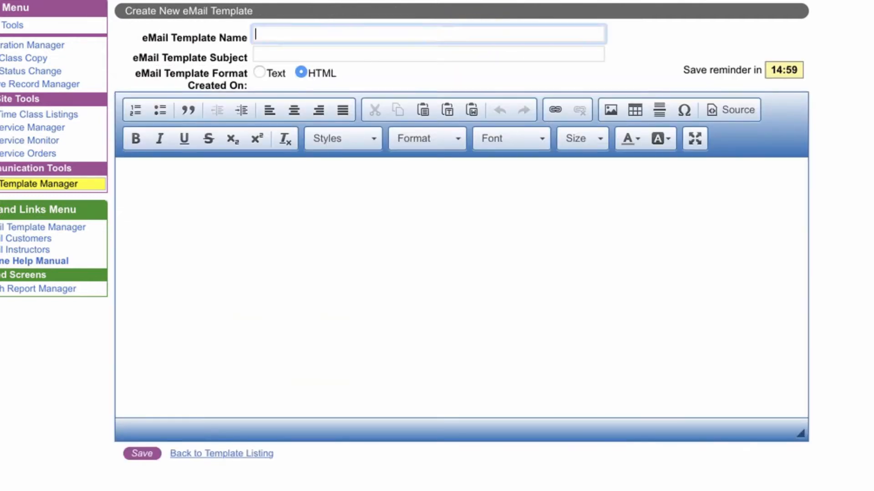
{"action": "type", "text": "August Newsletter"}
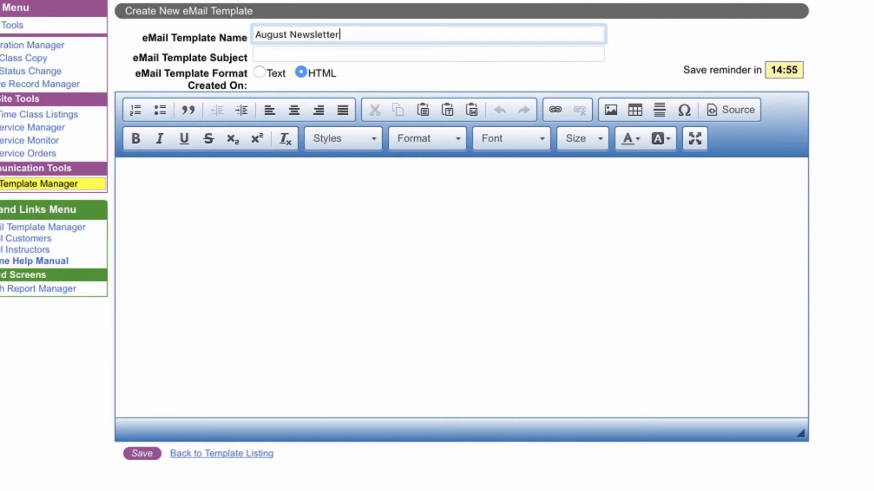
{"action": "key", "text": "Tab"}
{"action": "triple_click", "coordinate": [323, 35]}
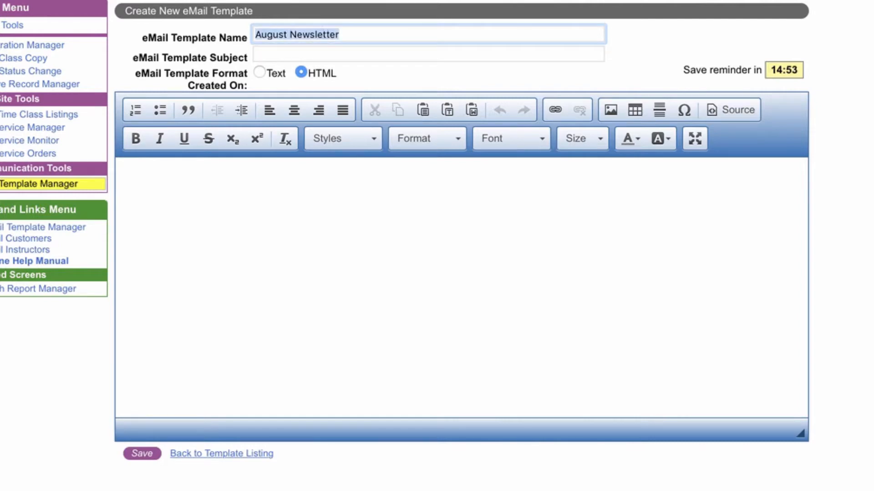
{"action": "key", "text": "ctrl+c"}
{"action": "key", "text": "Tab"}
{"action": "key", "text": "ctrl+v"}
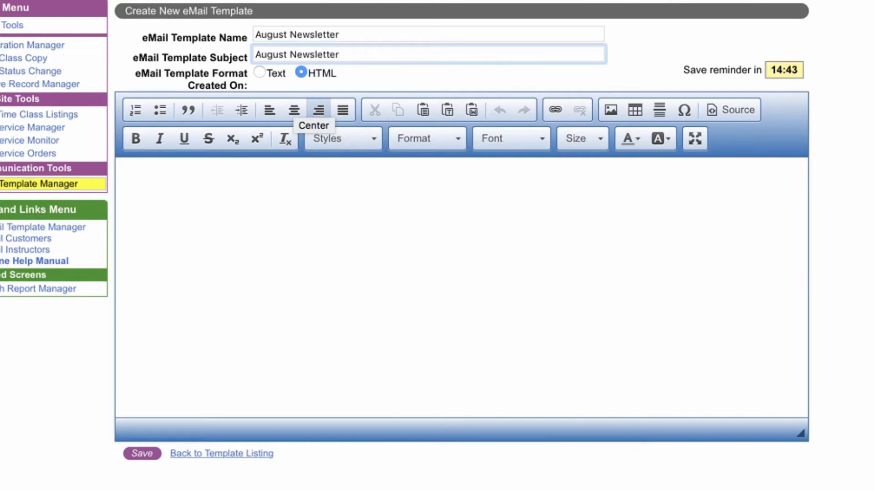
{"action": "left_click", "coordinate": [142, 453]}
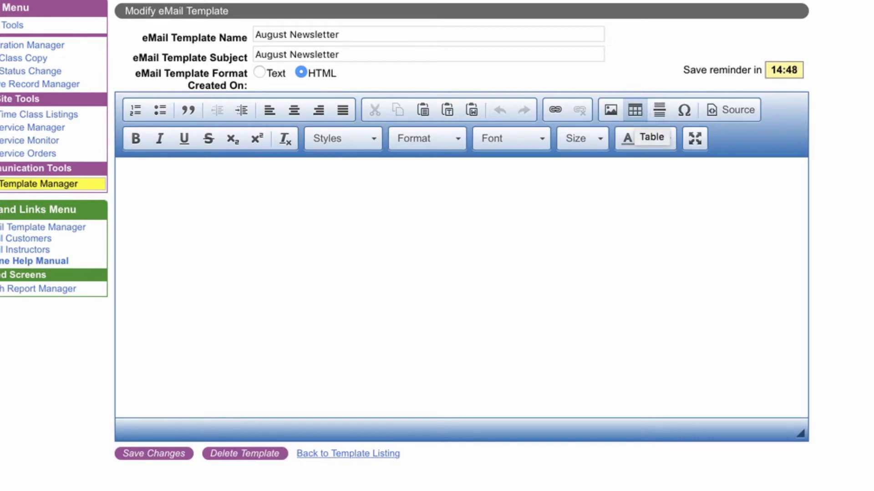
Insert a table with 3 rows and 2 columns and a width of 700.
{"action": "left_click", "coordinate": [634, 109]}
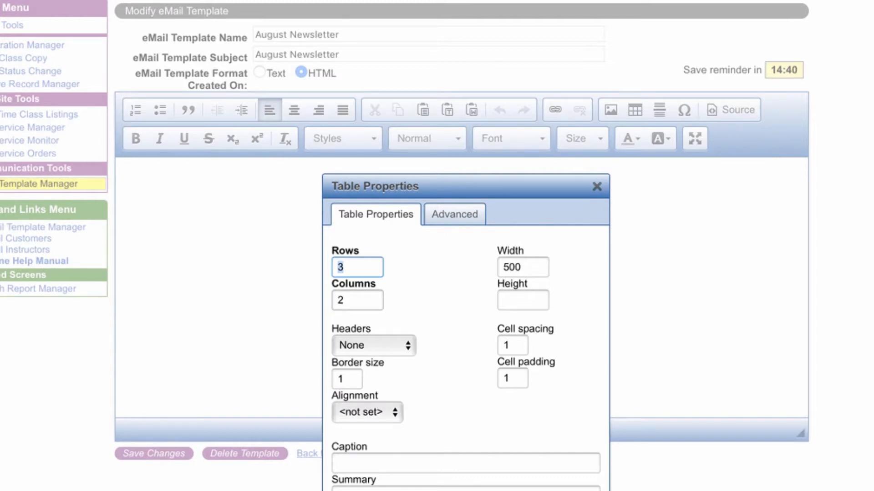
{"action": "left_click_drag", "start_coordinate": [503, 267], "coordinate": [508, 267]}
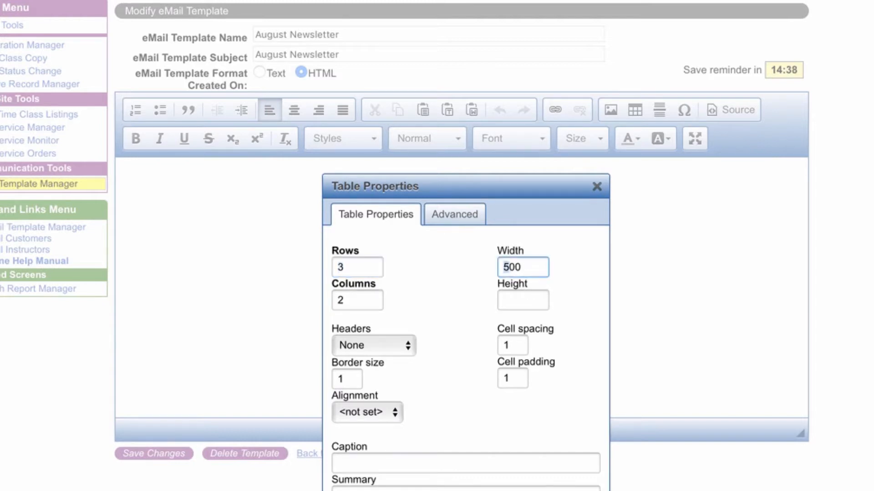
{"action": "type", "text": "7"}
{"action": "key", "text": "Return"}
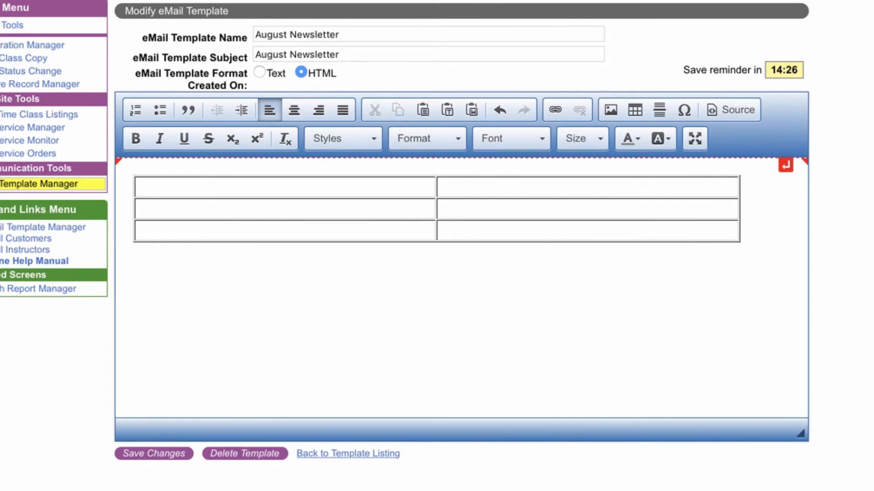
Fill the table's cells with Header, Topic #1, Picture #1, Topic #2 and Picture #2 placeholder labels.
{"action": "type", "text": "Header"}
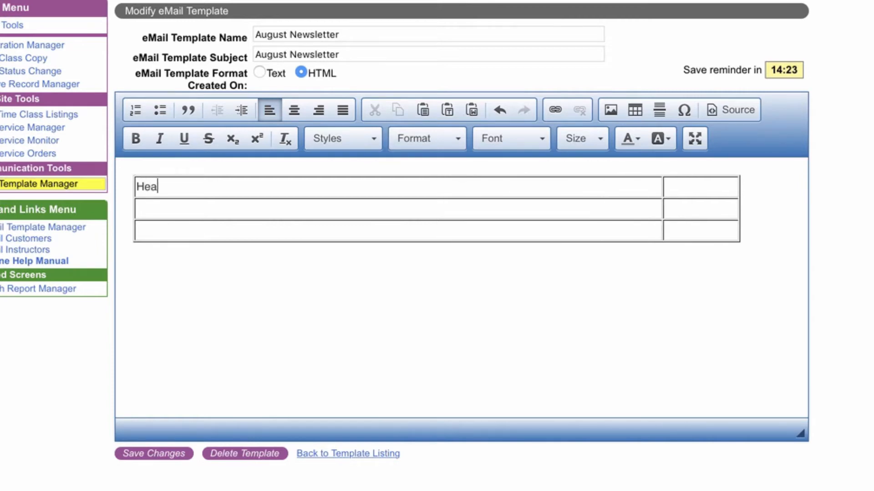
{"action": "key", "text": "Tab"}
{"action": "key", "text": "Tab"}
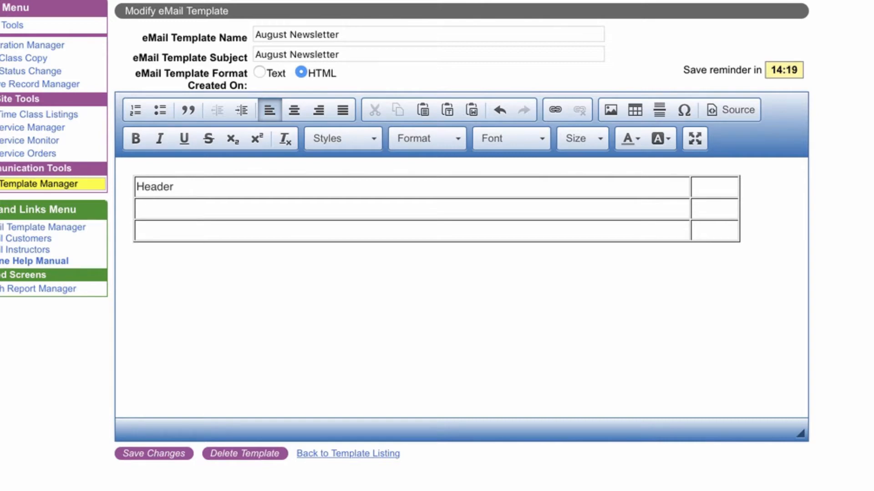
{"action": "type", "text": "Topic #1"}
{"action": "key", "text": "Tab"}
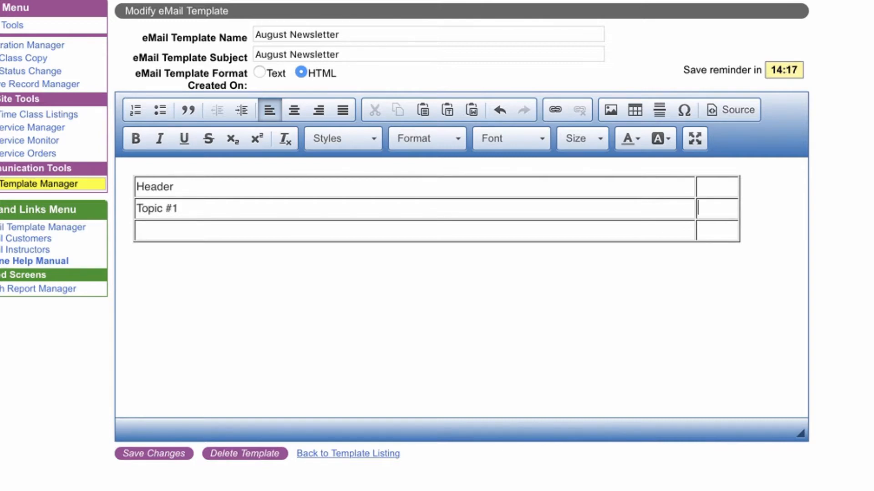
{"action": "type", "text": "Picture #1"}
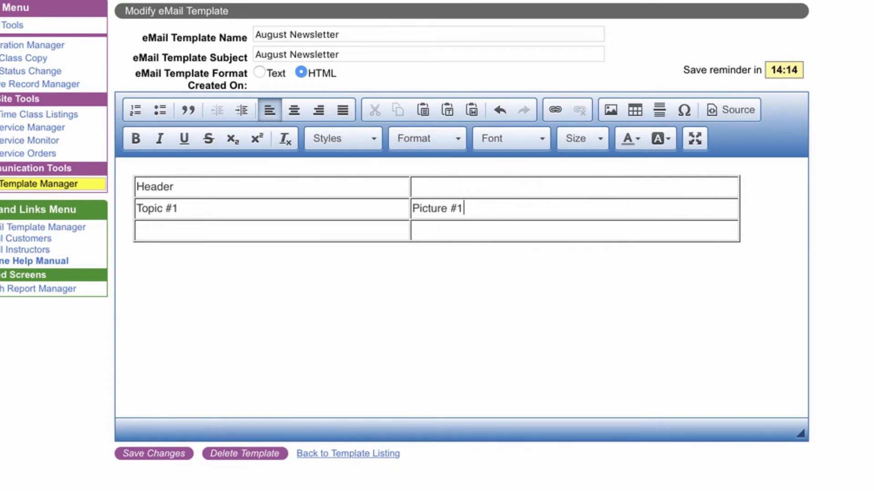
{"action": "key", "text": "Tab"}
{"action": "type", "text": "Topic #2"}
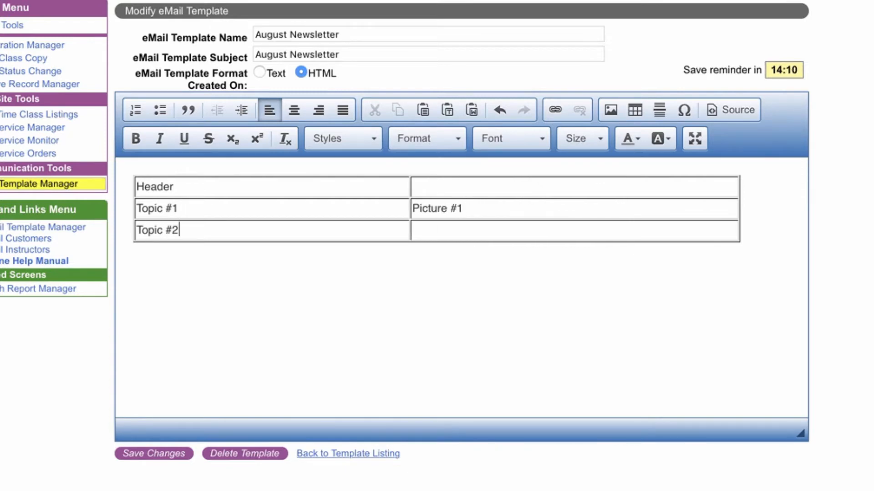
{"action": "key", "text": "Tab"}
{"action": "type", "text": "Picture #2"}
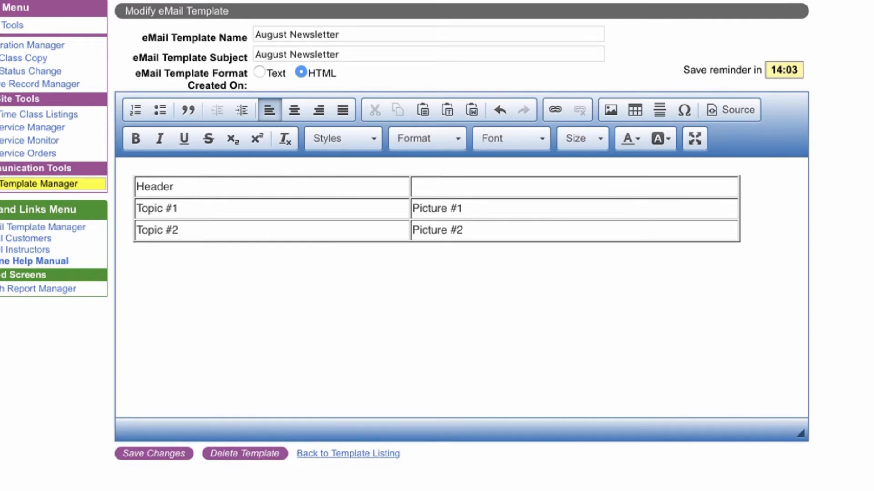
{"action": "key", "text": "Tab"}
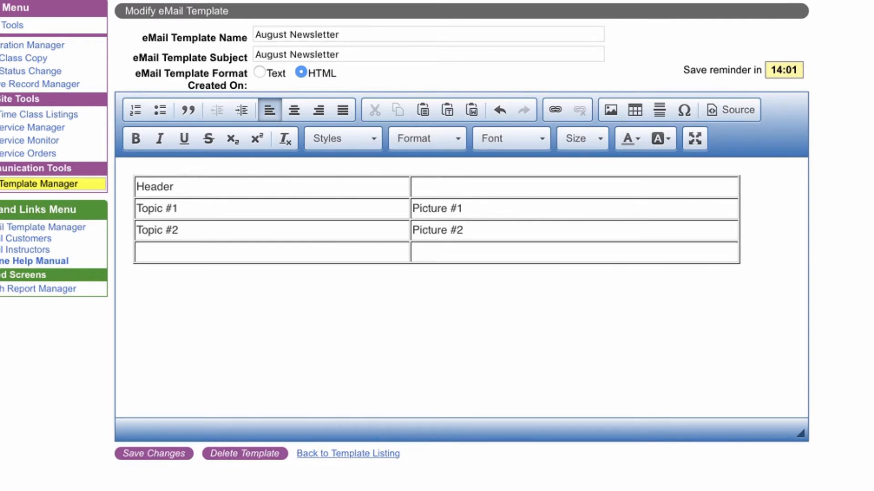
Add a fourth row labelled "Footer with Social Media Icons".
{"action": "type", "text": "F"}
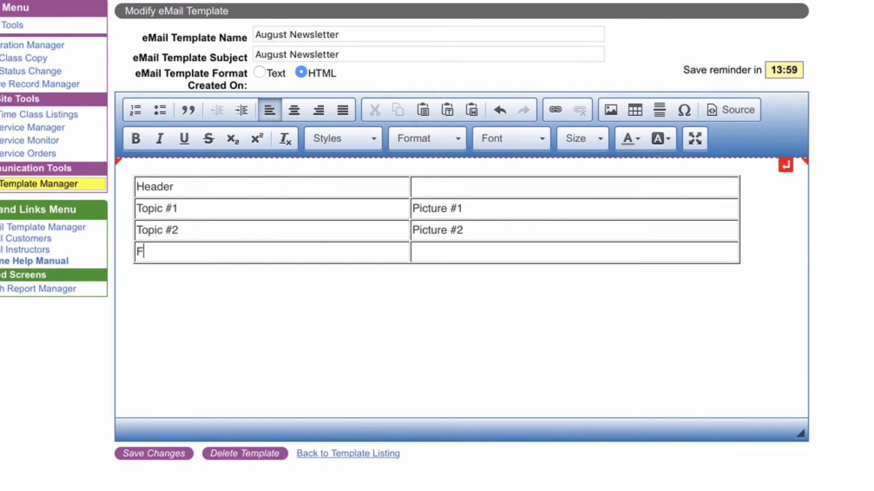
{"action": "type", "text": "ooter "}
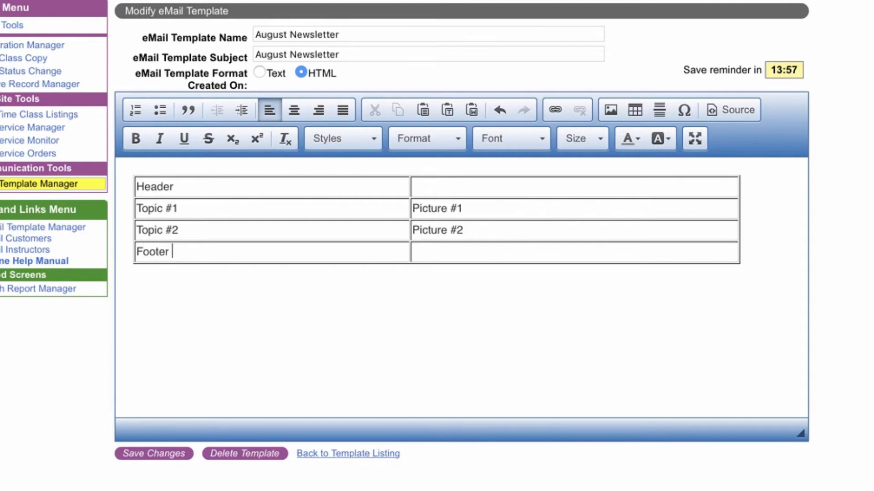
{"action": "type", "text": "with Social Med"}
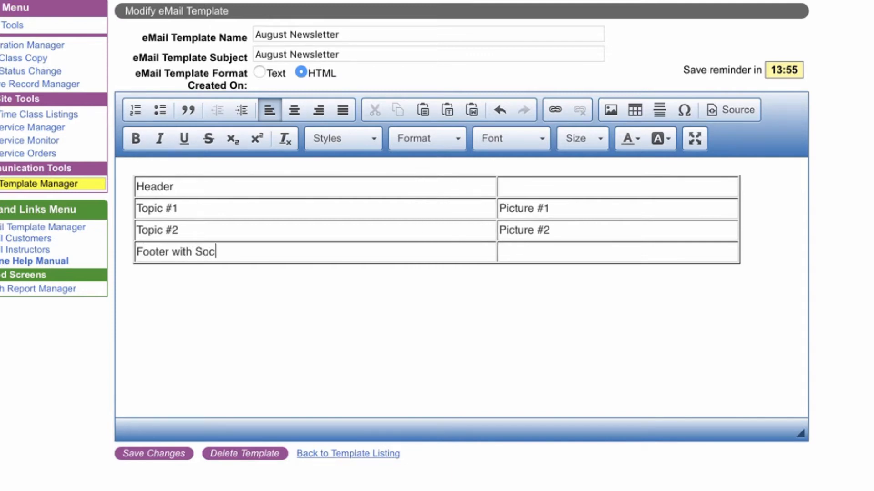
{"action": "type", "text": "Icons"}
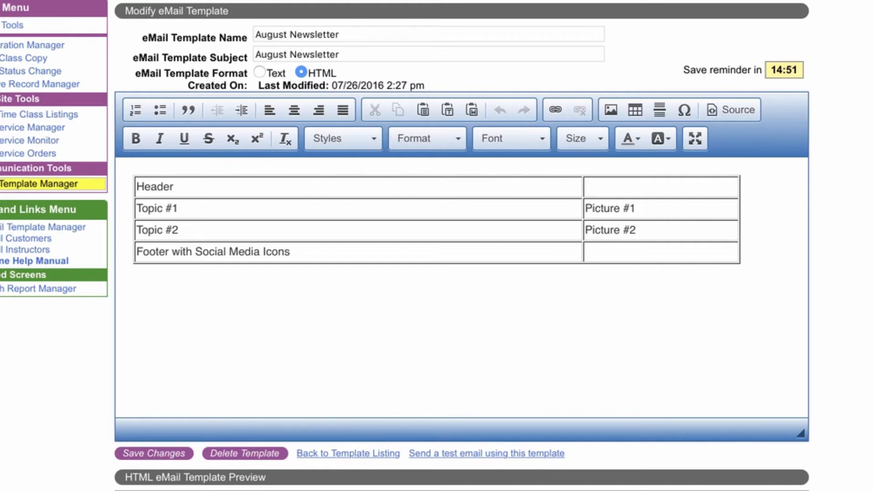
Merge the two cells of the header row into one.
{"action": "left_click_drag", "start_coordinate": [177, 187], "coordinate": [610, 187]}
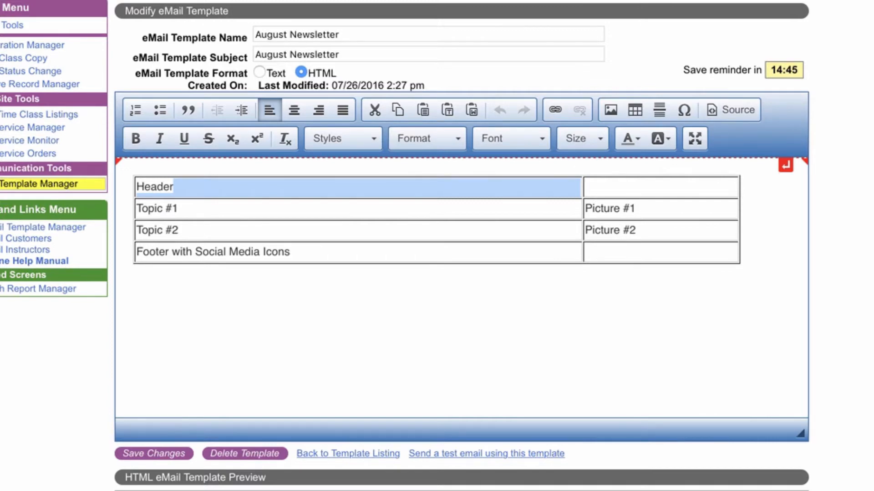
{"action": "right_click", "coordinate": [548, 188]}
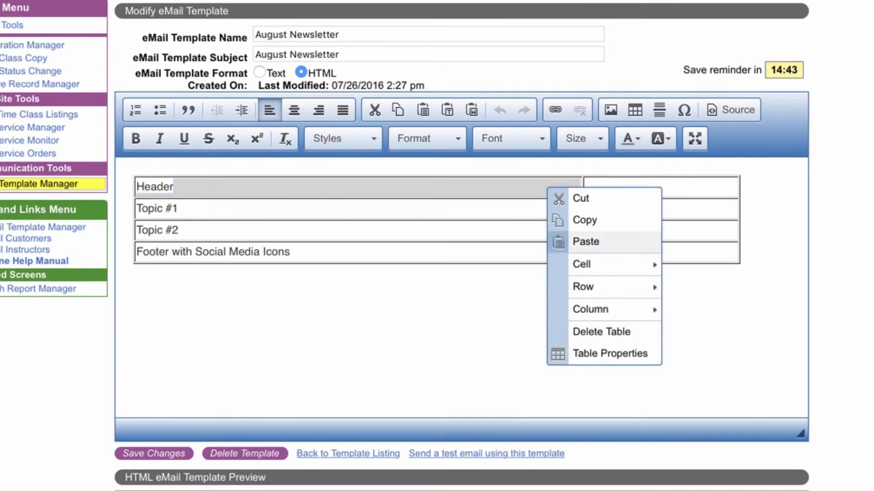
{"action": "mouse_move", "coordinate": [591, 265]}
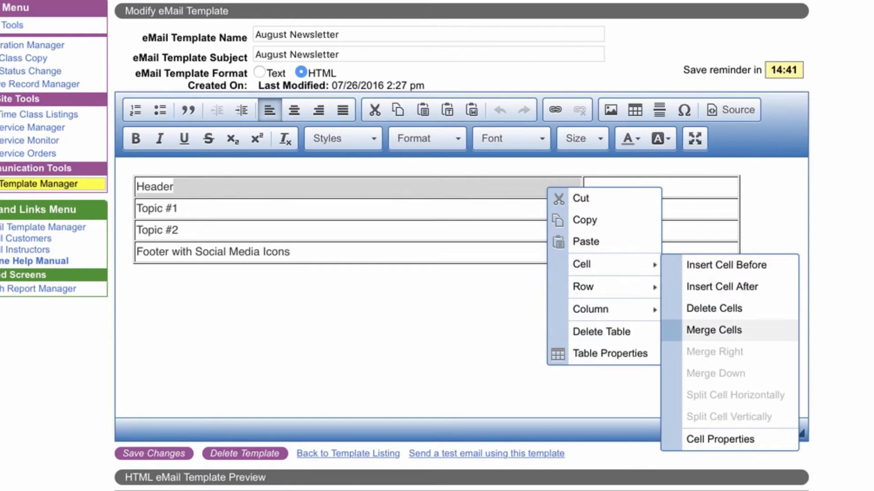
{"action": "left_click", "coordinate": [714, 331]}
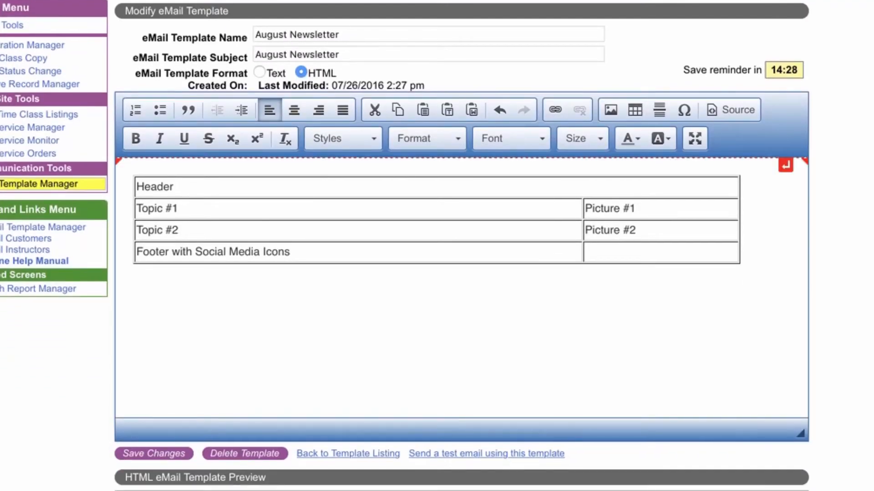
Replace the Header label with the pasted ClassJuggler logo image at width 250 and center it.
{"action": "double_click", "coordinate": [150, 186]}
{"action": "key", "text": "BackSpace"}
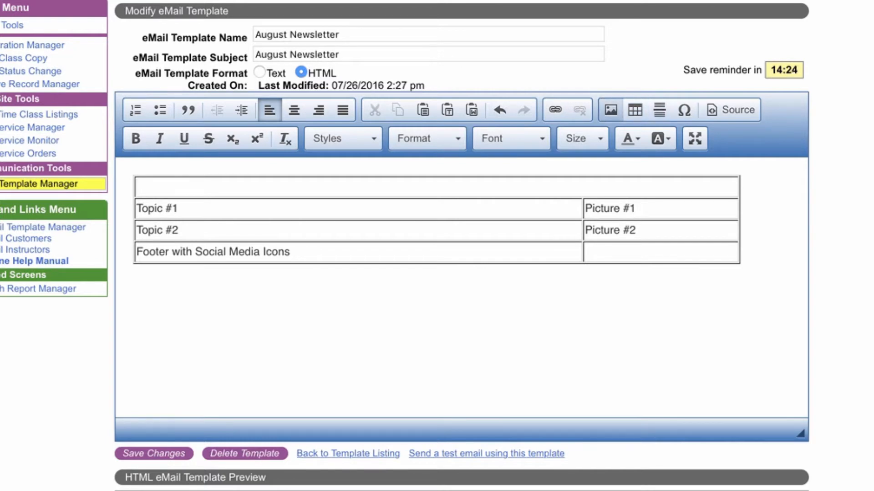
{"action": "left_click", "coordinate": [611, 110]}
{"action": "key", "text": "super+v"}
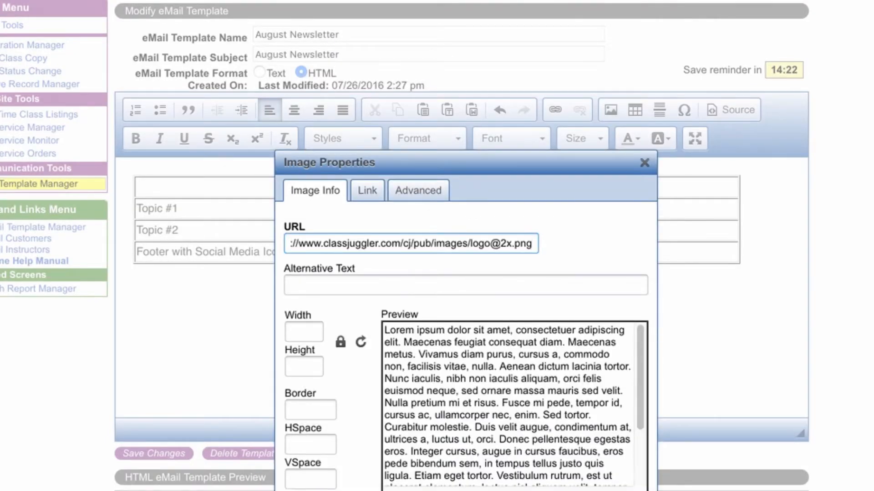
{"action": "key", "text": "Tab"}
{"action": "key", "text": "Tab"}
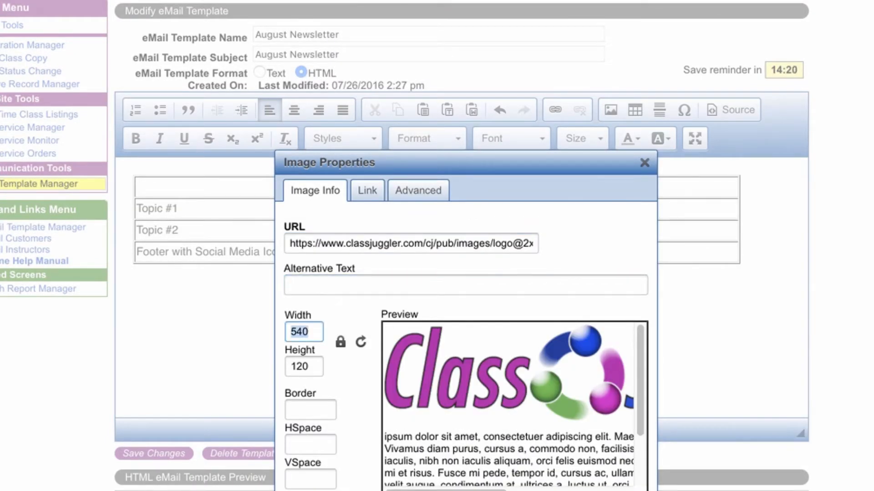
{"action": "type", "text": "250"}
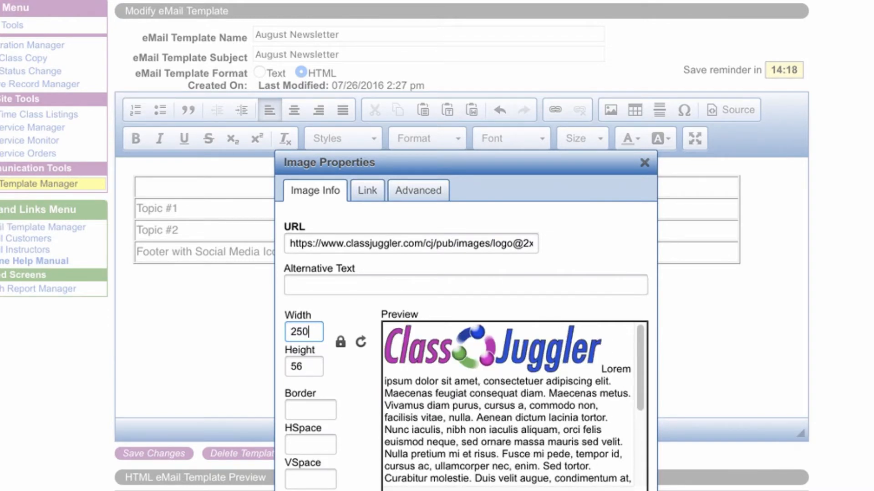
{"action": "key", "text": "Return"}
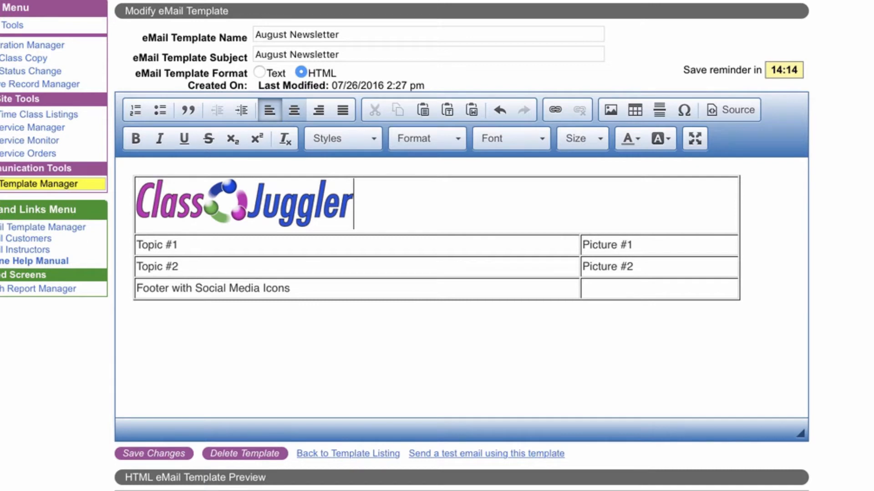
{"action": "left_click", "coordinate": [294, 110]}
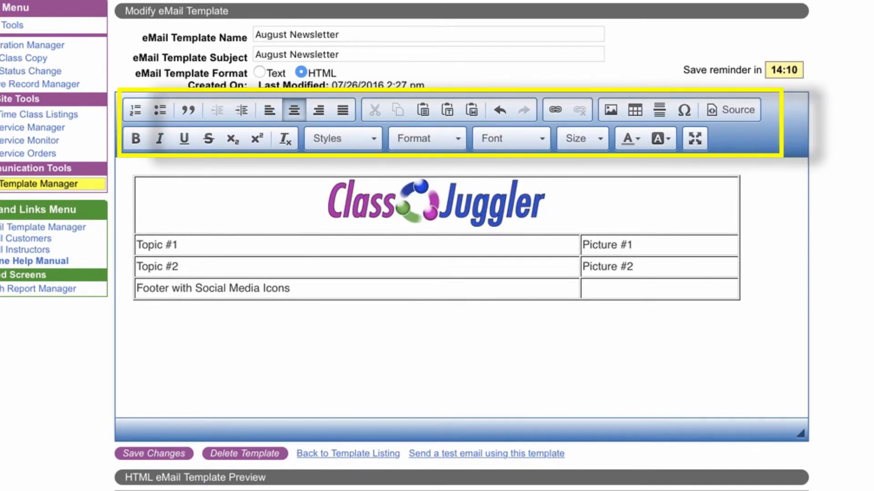
Paste a copied Lorem Ipsum paragraph into the Topic #1 cell and clear the Picture #1 placeholder.
{"action": "triple_click", "coordinate": [291, 245]}
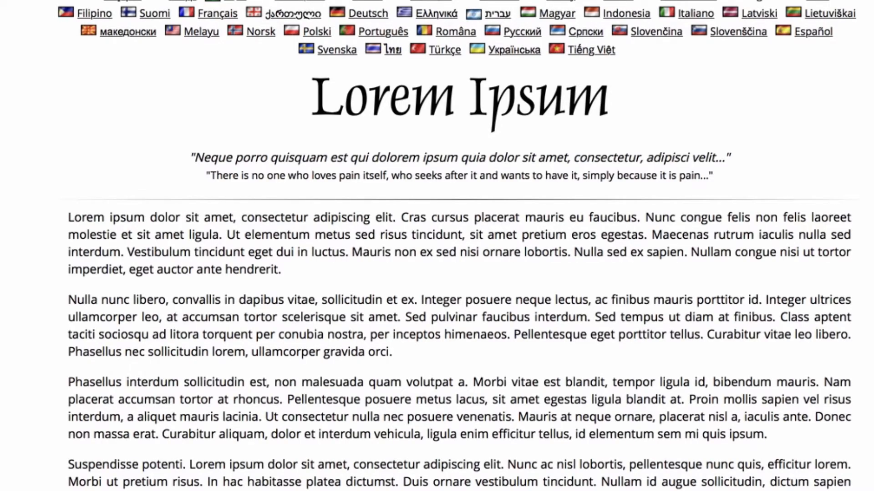
{"action": "left_click_drag", "start_coordinate": [68, 300], "coordinate": [392, 352]}
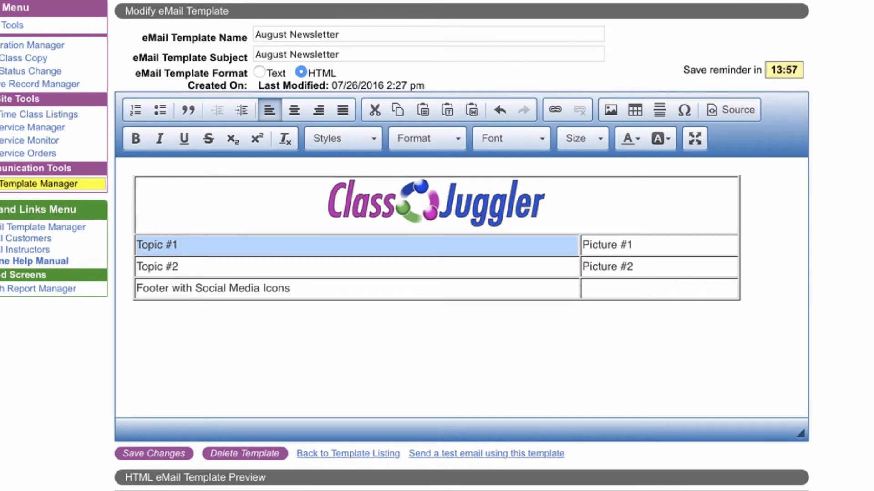
{"action": "type", "text": "Nulla nunc libero, convallis in dapibus vitae, sollicitudin et ex. Integer posuere neque lectus, ac finibus mauris porttitor id. Integer ultrices ullamcorper leo, at accumsan tortor scelerisque sit amet. Sed pulvinar faucibus interdum. Sed tempus ut diam at finibus. Class aptent taciti sociosqu ad litora torquent per conubia nostra, per inceptos himenaeos. Pellentesque eget porttitor tellus. Curabitur vitae leo libero. Phasellus nec sollicitudin lorem, ullamcorper gravida orci."}
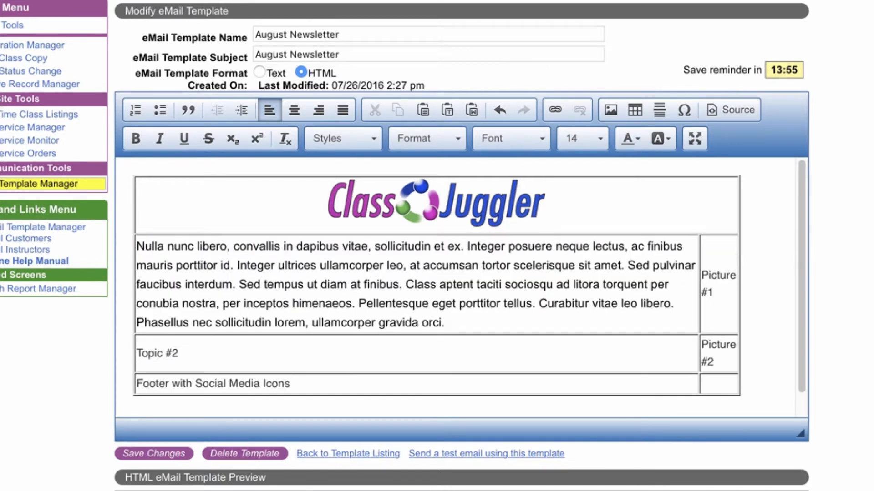
{"action": "key", "text": "Tab"}
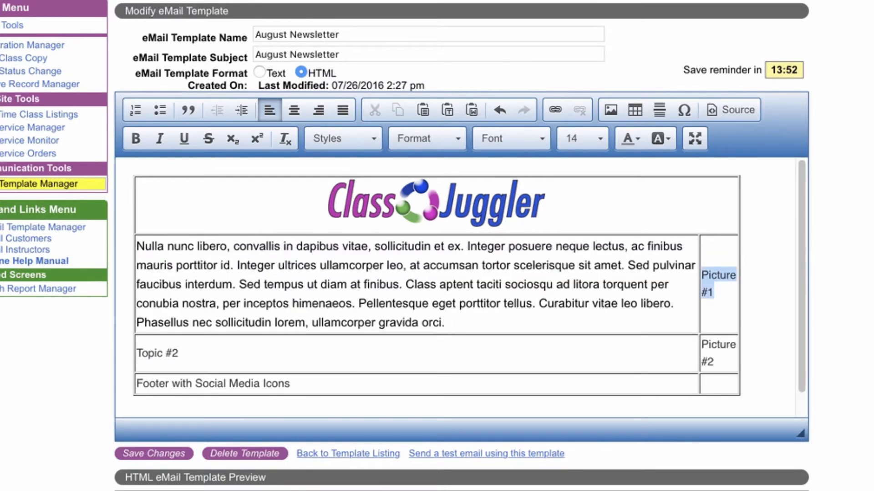
{"action": "key", "text": "Delete"}
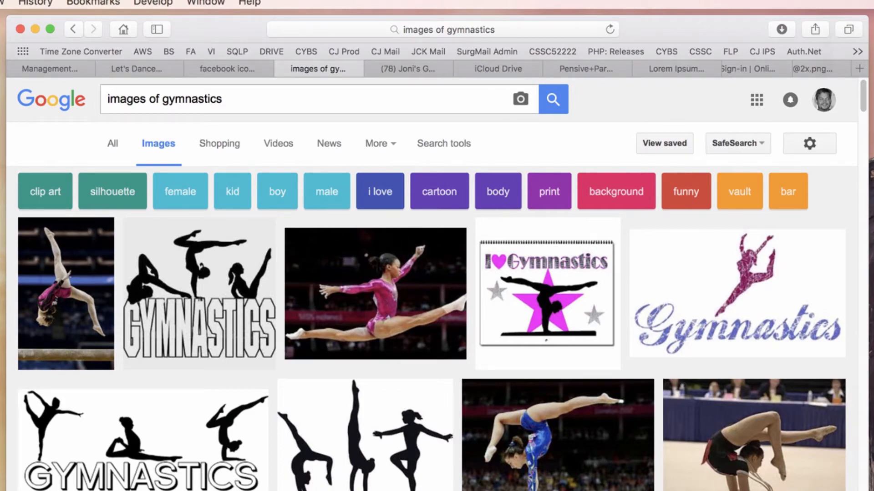
Copy the image address of the leaping gymnast photo from the Google image results for gymnastics.
{"action": "scroll", "coordinate": [432, 282], "scroll_direction": "down", "scroll_amount": 5}
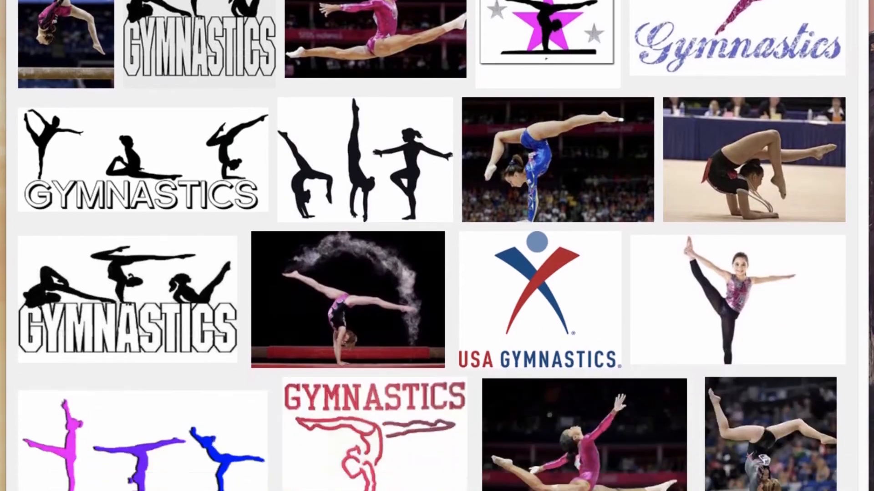
{"action": "scroll", "coordinate": [432, 273], "scroll_direction": "down", "scroll_amount": 4}
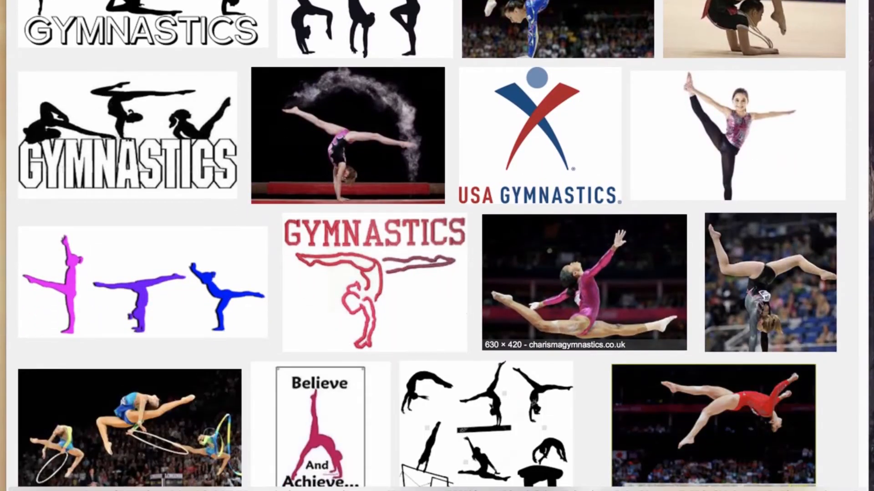
{"action": "left_click", "coordinate": [584, 282]}
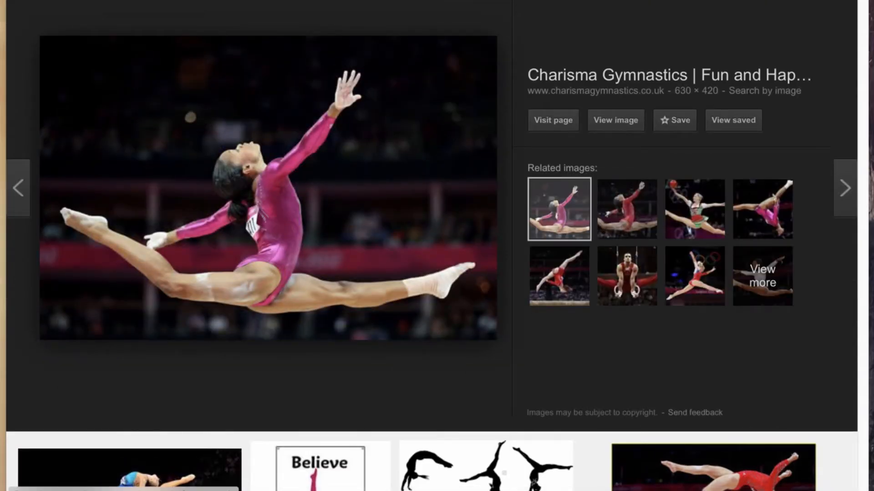
{"action": "right_click", "coordinate": [330, 184]}
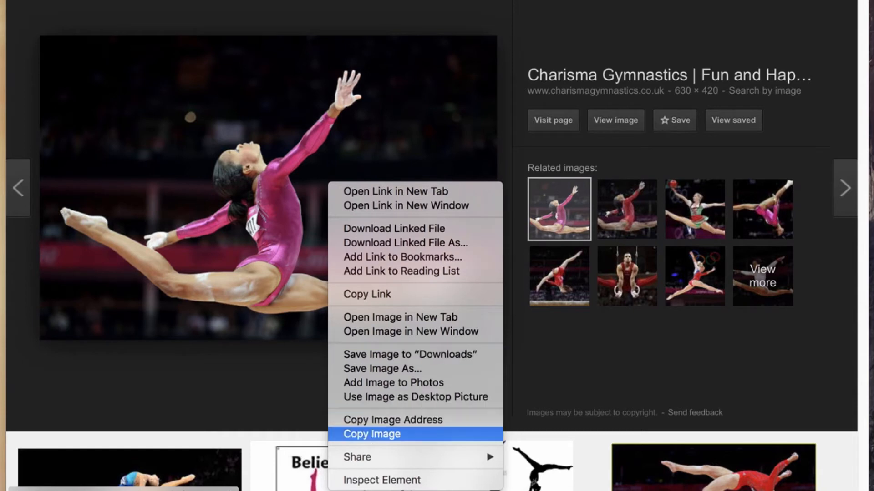
{"action": "left_click", "coordinate": [392, 420]}
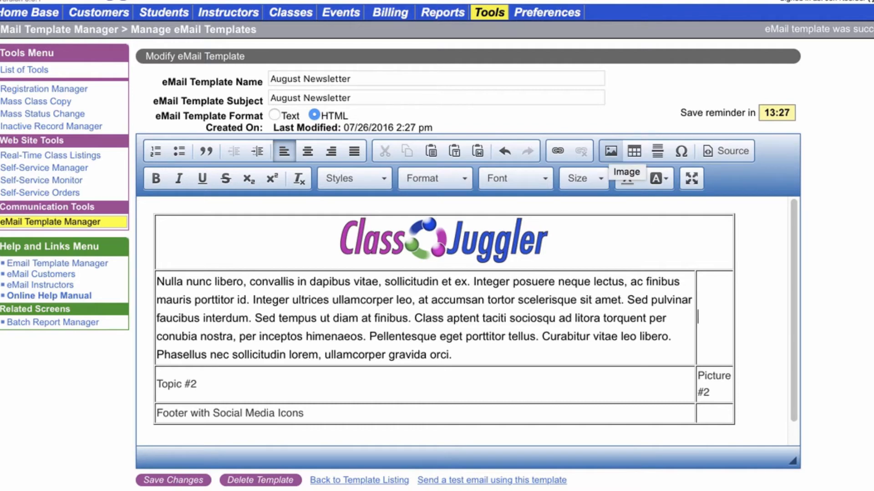
Insert the copied image URL into the Picture #1 cell with a height of 200.
{"action": "left_click", "coordinate": [610, 150]}
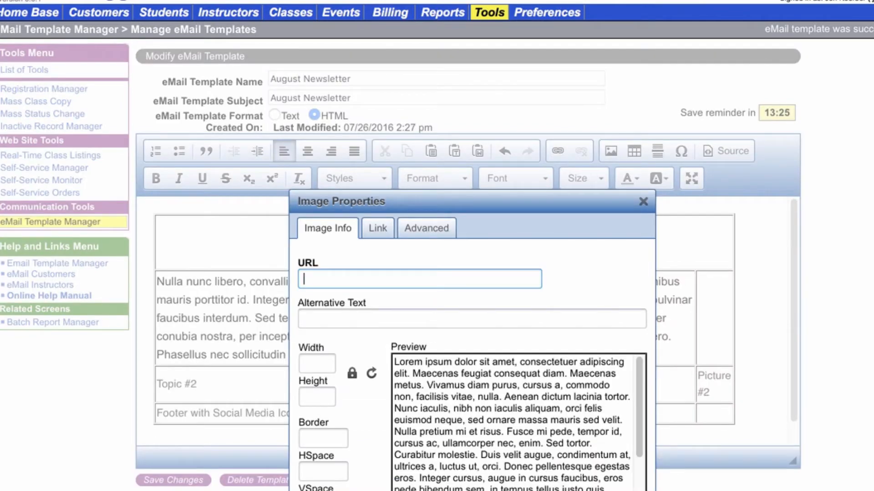
{"action": "scroll", "coordinate": [336, 135], "scroll_direction": "down", "scroll_amount": 5}
{"action": "right_click", "coordinate": [335, 135]}
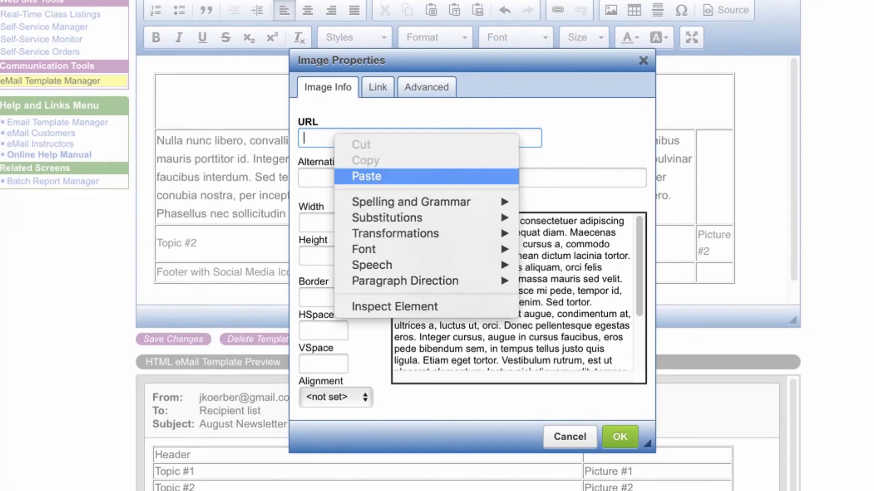
{"action": "left_click", "coordinate": [366, 176]}
{"action": "key", "text": "Tab"}
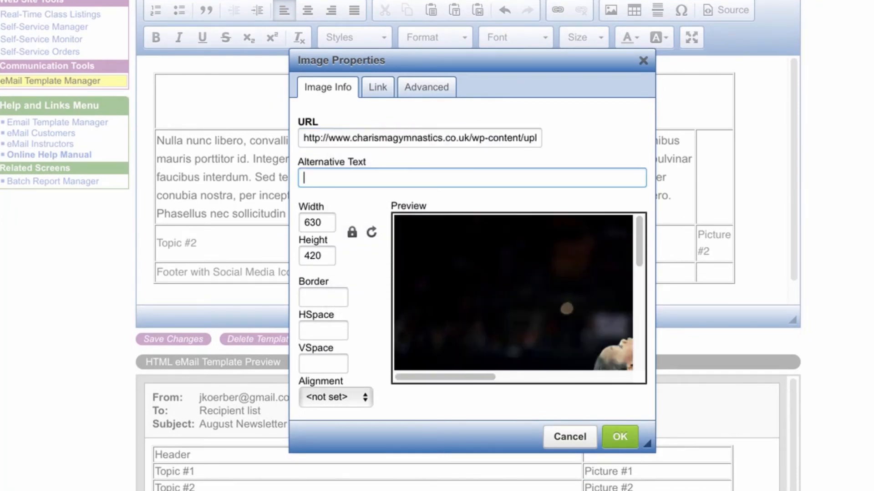
{"action": "key", "text": "Tab"}
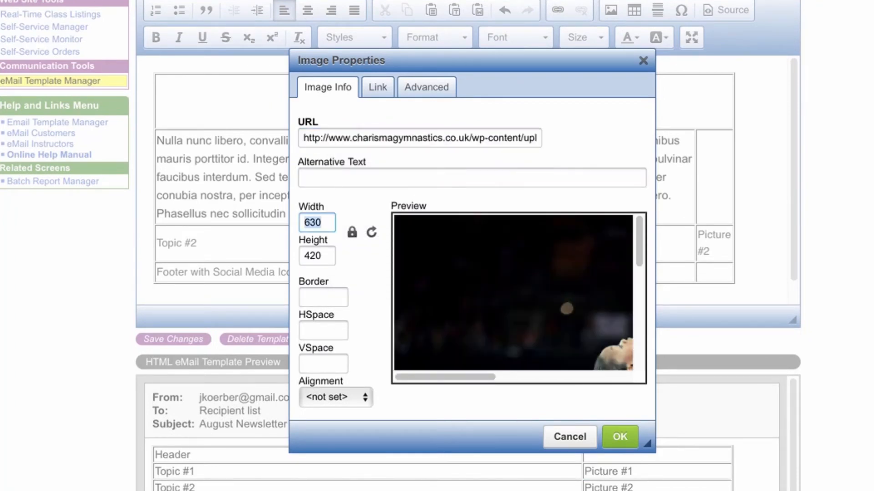
{"action": "key", "text": "Tab"}
{"action": "type", "text": "200"}
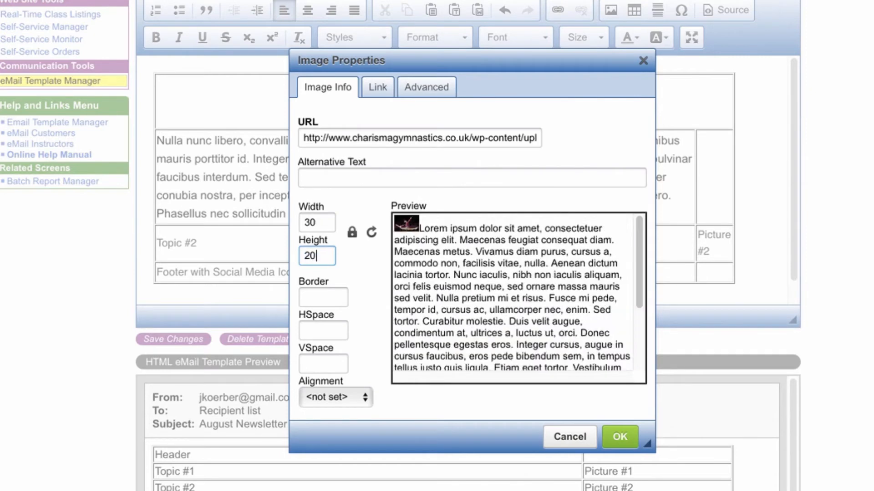
{"action": "key", "text": "Return"}
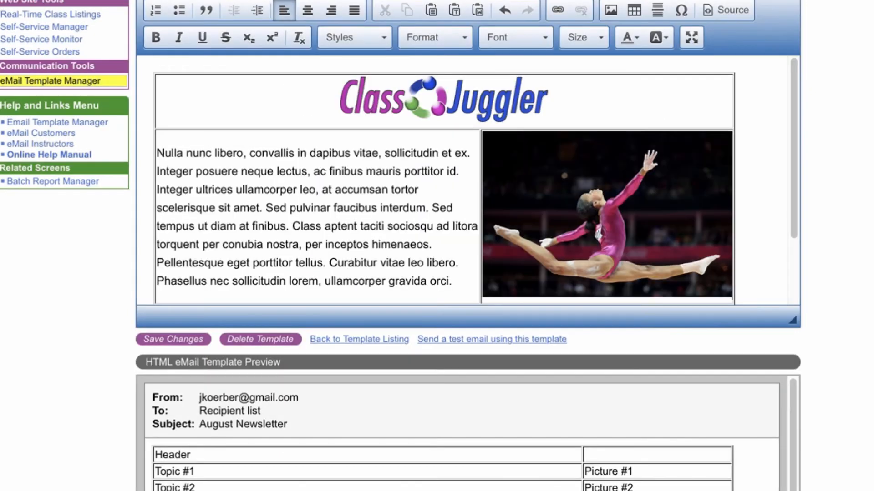
Paste a copied Lorem Ipsum paragraph into the Topic #2 cell and clear the Picture #2 placeholder.
{"action": "scroll", "coordinate": [475, 180], "scroll_direction": "down", "scroll_amount": 2}
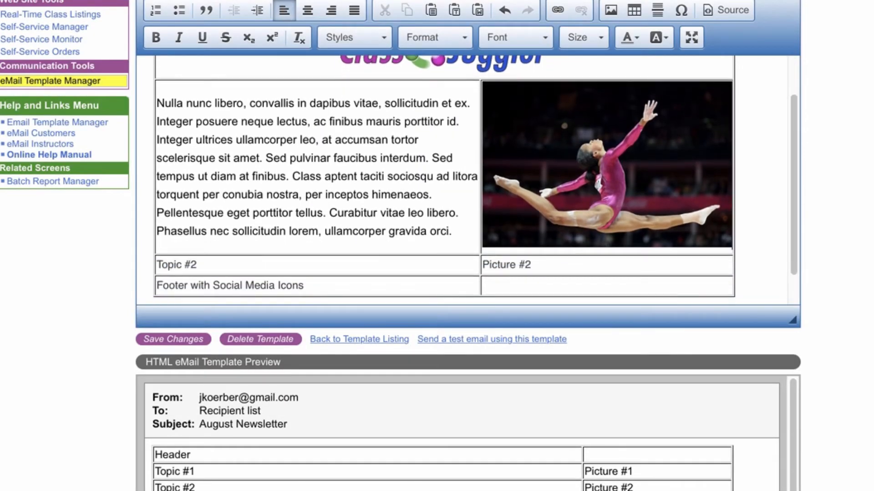
{"action": "triple_click", "coordinate": [178, 265]}
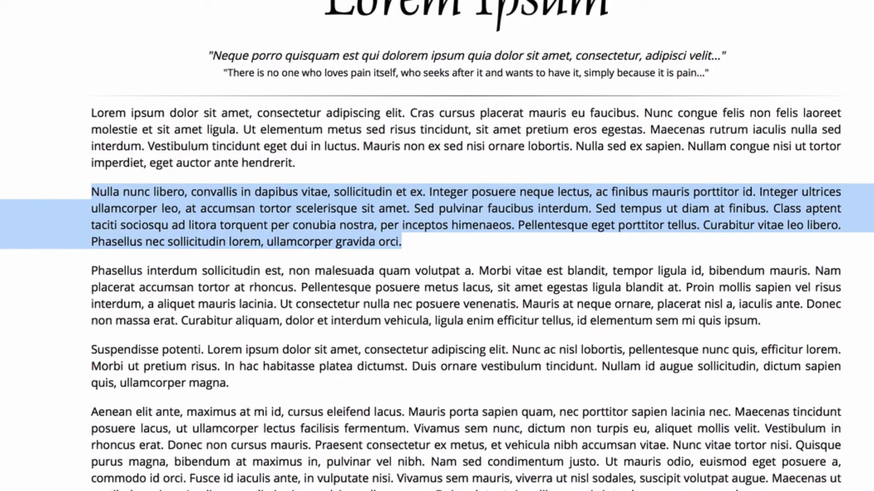
{"action": "left_click_drag", "start_coordinate": [91, 272], "coordinate": [760, 321]}
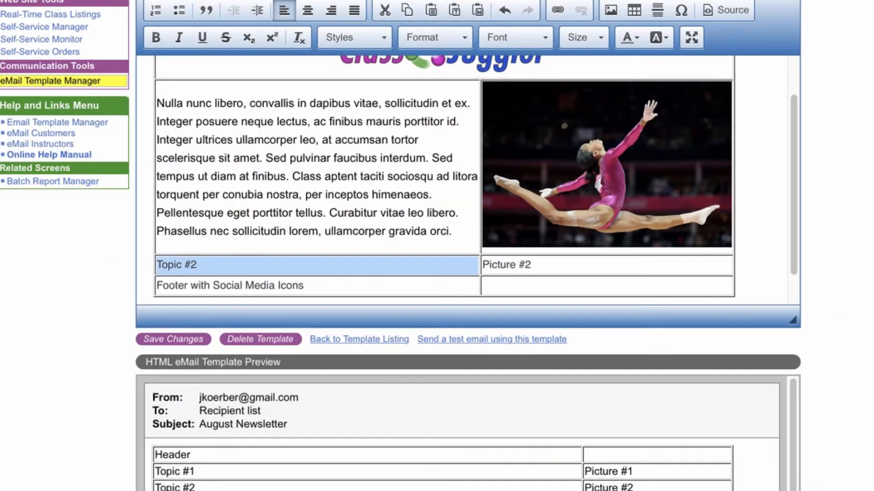
{"action": "type", "text": "Phasellus interdum sollicitudin est, non malesuada quam volutpat a. Morbi vitae est blandit, tempor ligula id, bibendum mauris. Nam placerat accumsan tortor at rhoncus. Pellentesque posuere metus lacus, sit amet egestas ligula blandit at. Proin mollis sapien vel risus interdum, a aliquet mauris lacinia. Ut consectetur nulla nec posuere venenatis. Mauris at neque ornare, placerat nisl a, iaculis ante. Donec non massa erat. Curabitur aliquam, dolor et interdum vehicula, ligula enim efficitur tellus, id elementum sem mi quis ipsum."}
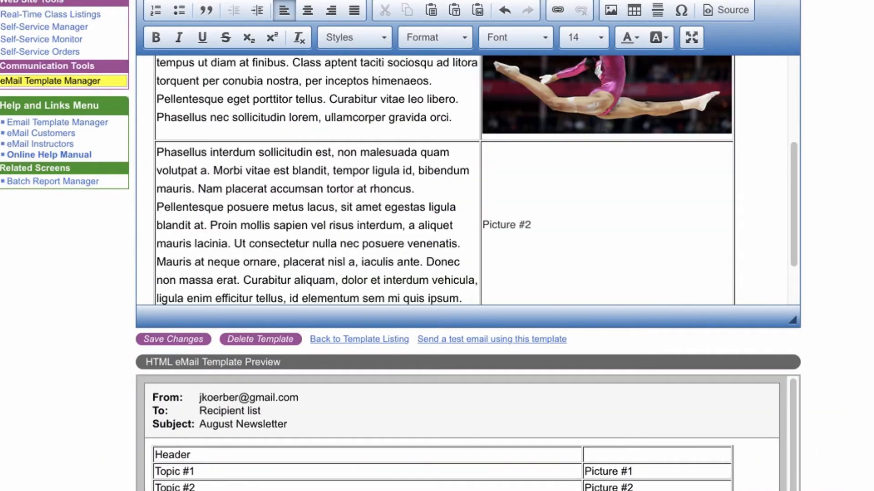
{"action": "left_click_drag", "start_coordinate": [531, 225], "coordinate": [482, 225]}
{"action": "key", "text": "BackSpace"}
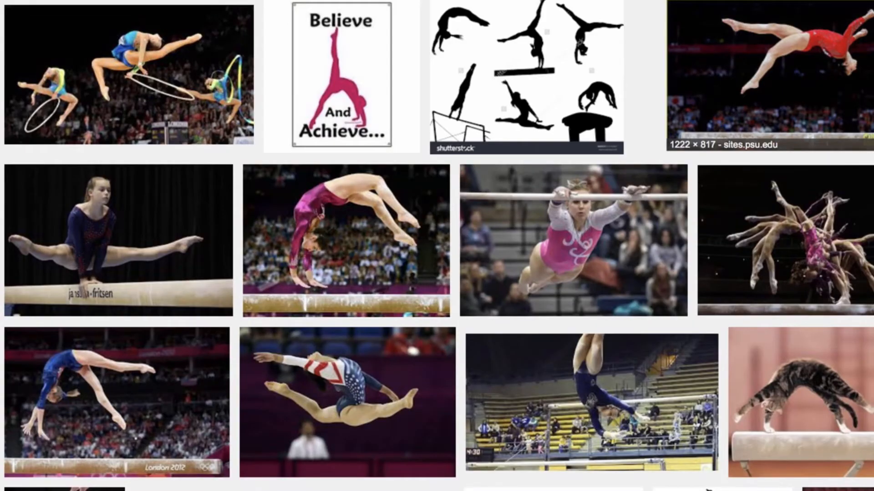
Copy the image address of the multi-exposure balance beam gymnast photo from the image results.
{"action": "scroll", "coordinate": [784, 145], "scroll_direction": "down", "scroll_amount": 2}
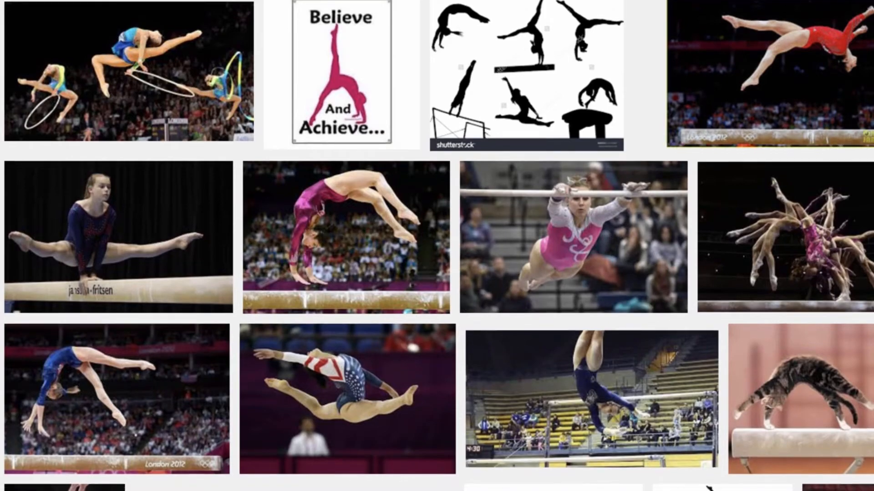
{"action": "left_click", "coordinate": [785, 145]}
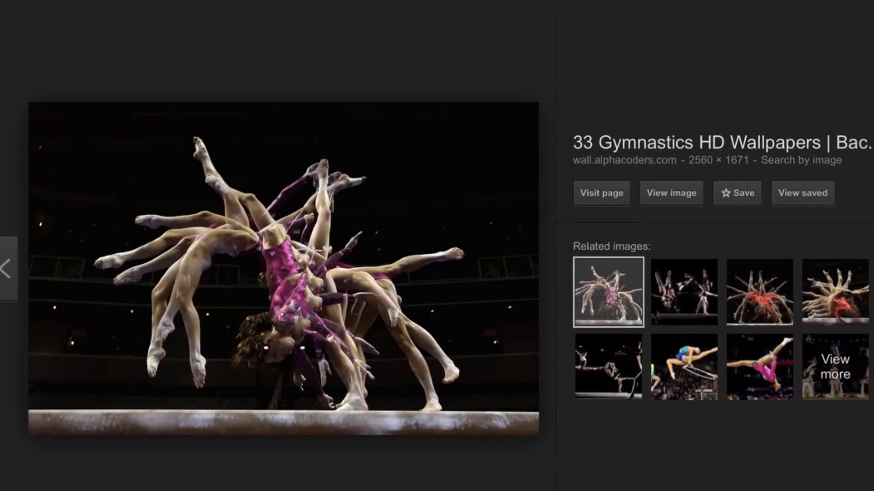
{"action": "right_click", "coordinate": [355, 266]}
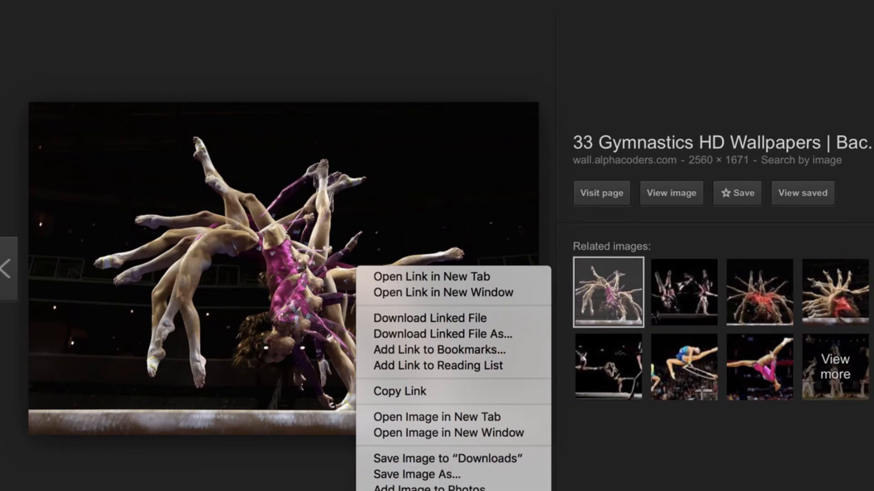
{"action": "key", "text": "Escape"}
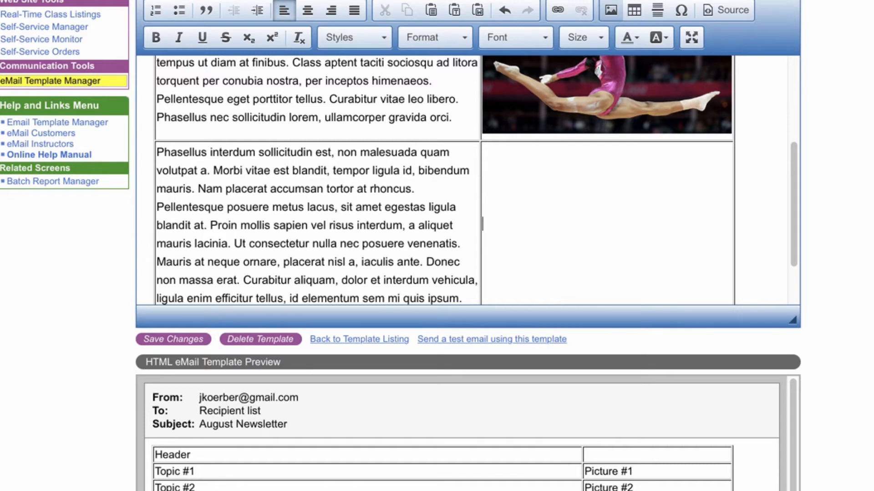
Insert the copied image URL into the Picture #2 cell with a width of 200.
{"action": "left_click", "coordinate": [611, 10]}
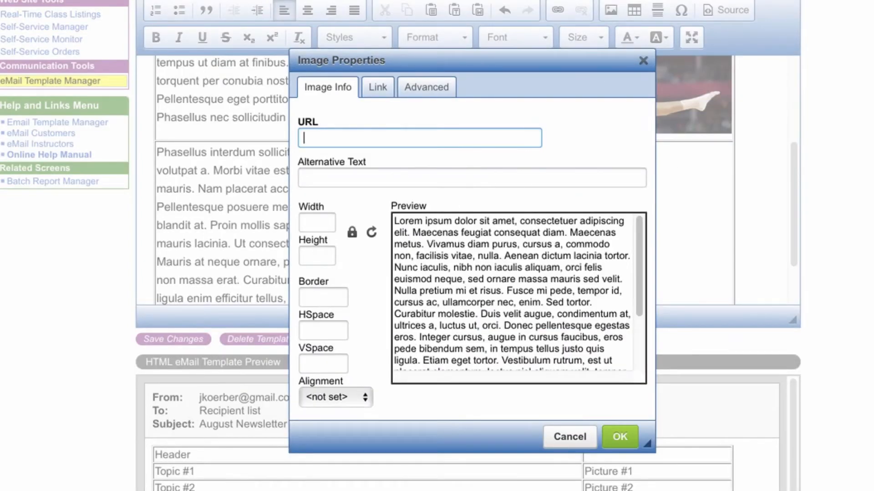
{"action": "type", "text": "https://images6.alphacoders.com/438/438323.jpg"}
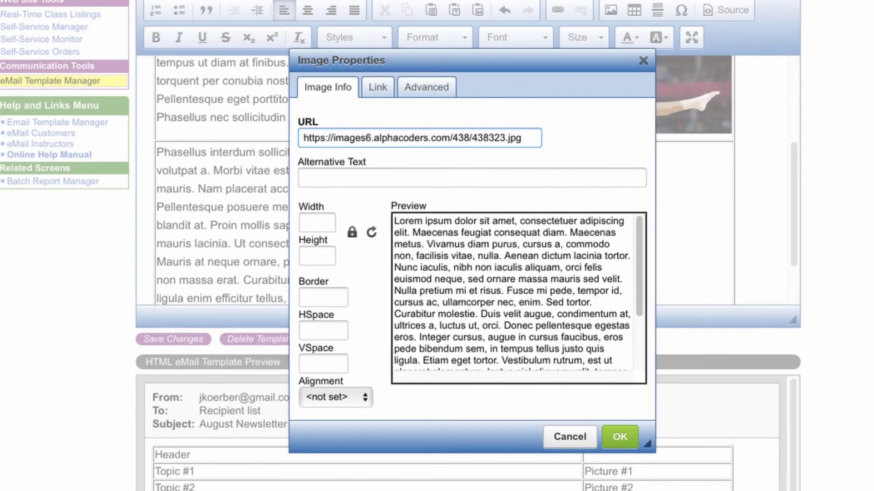
{"action": "key", "text": "Tab"}
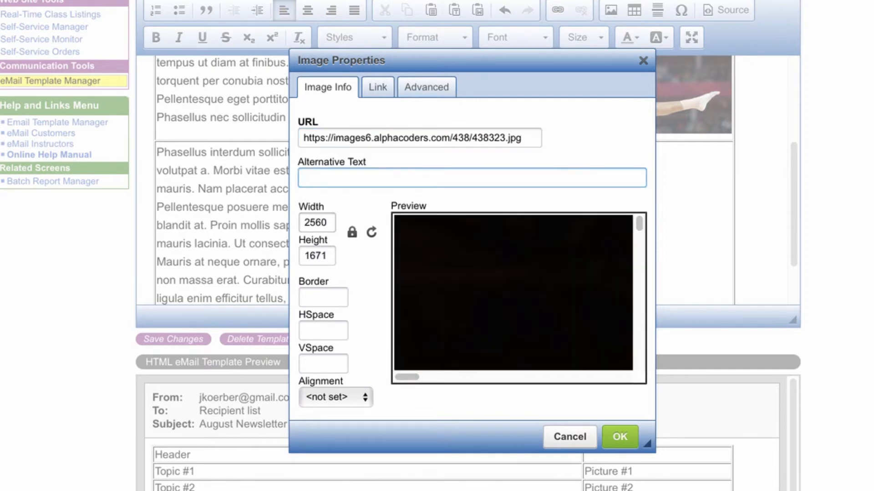
{"action": "key", "text": "Tab"}
{"action": "type", "text": "200"}
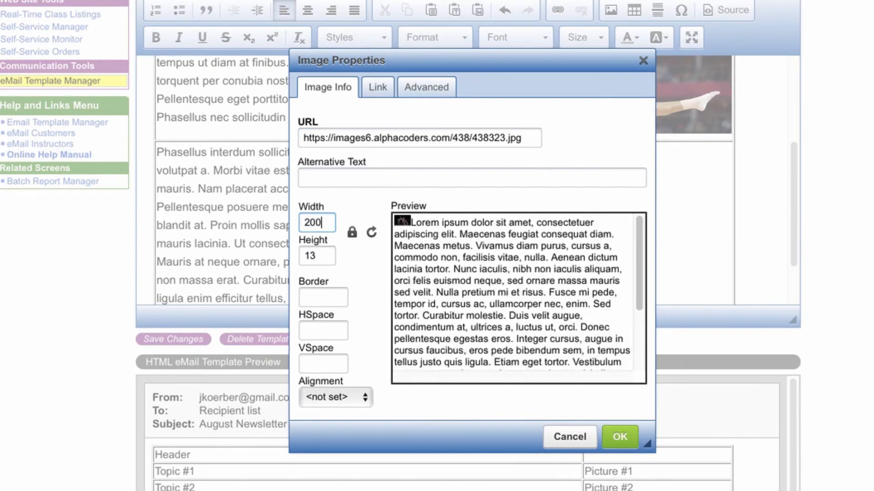
{"action": "key", "text": "Return"}
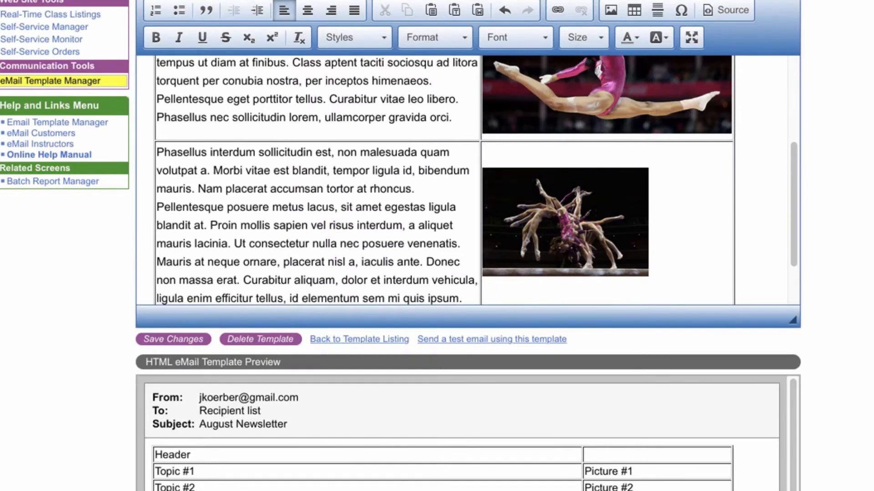
Set the Picture #2 image's height to 200 in its image properties.
{"action": "left_click", "coordinate": [596, 222]}
{"action": "right_click", "coordinate": [596, 221]}
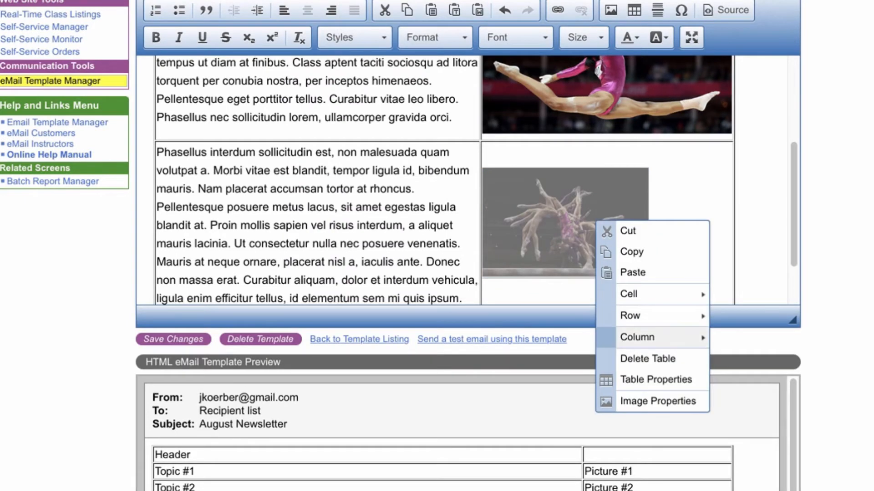
{"action": "left_click", "coordinate": [656, 402]}
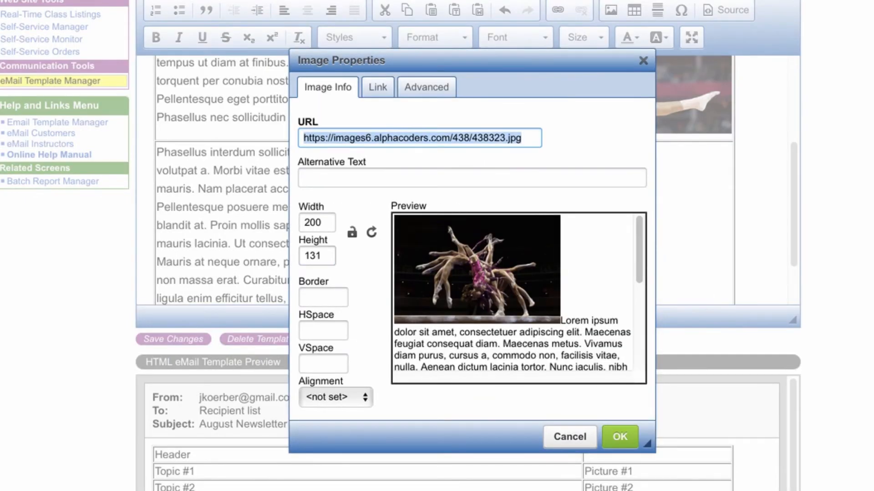
{"action": "double_click", "coordinate": [313, 256]}
{"action": "type", "text": "200"}
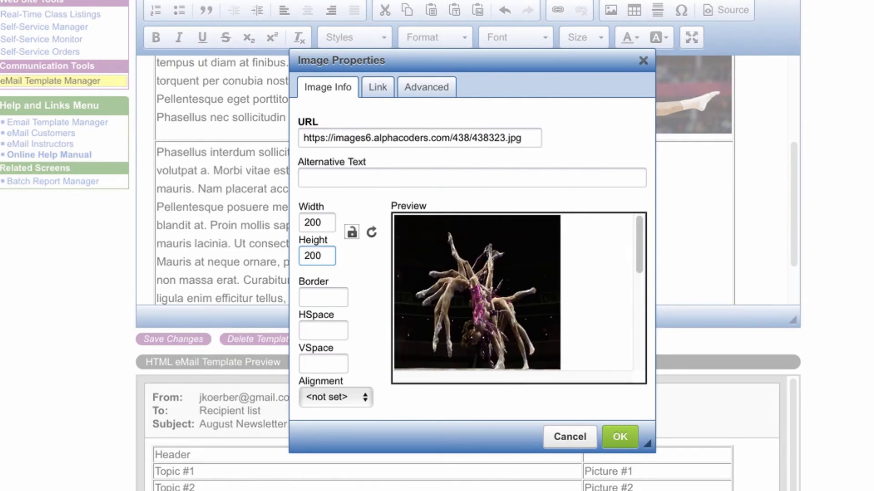
{"action": "left_click", "coordinate": [620, 437]}
Lock the Picture #2 image's aspect ratio and set its height to 200.
{"action": "scroll", "coordinate": [467, 180], "scroll_direction": "up", "scroll_amount": 2}
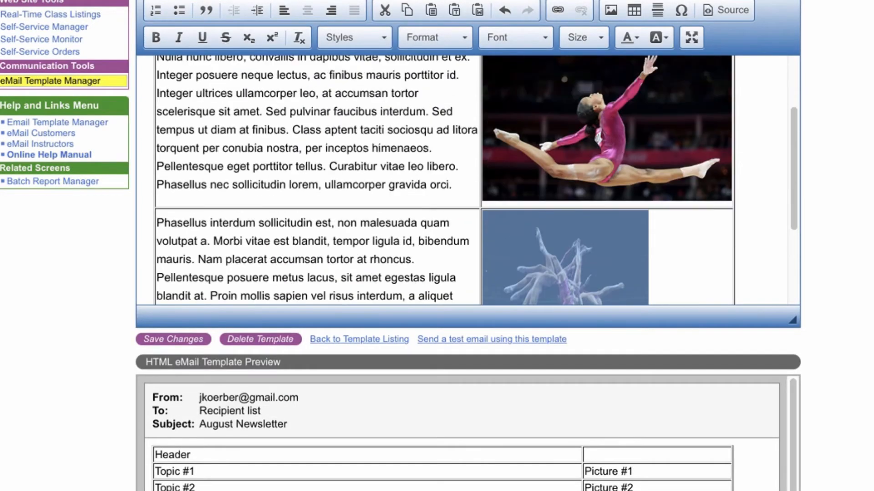
{"action": "scroll", "coordinate": [468, 181], "scroll_direction": "down", "scroll_amount": 4}
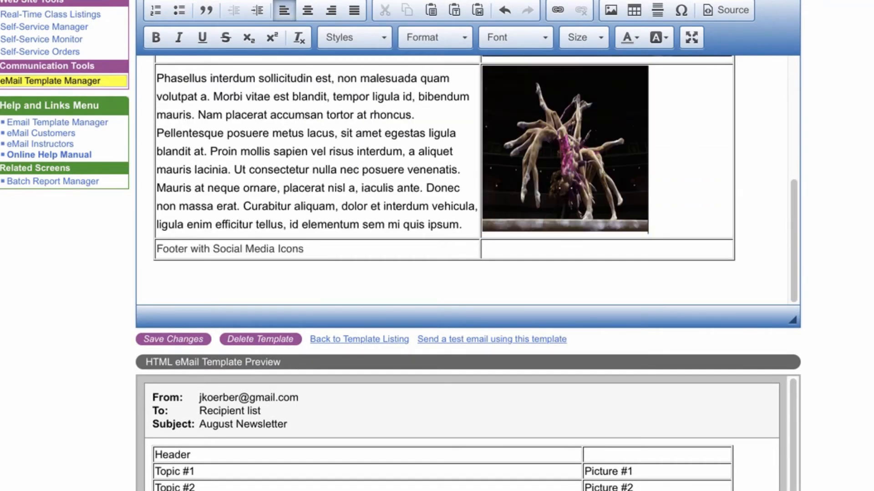
{"action": "scroll", "coordinate": [468, 181], "scroll_direction": "up", "scroll_amount": 3}
{"action": "scroll", "coordinate": [468, 180], "scroll_direction": "down", "scroll_amount": 3}
{"action": "right_click", "coordinate": [581, 186]}
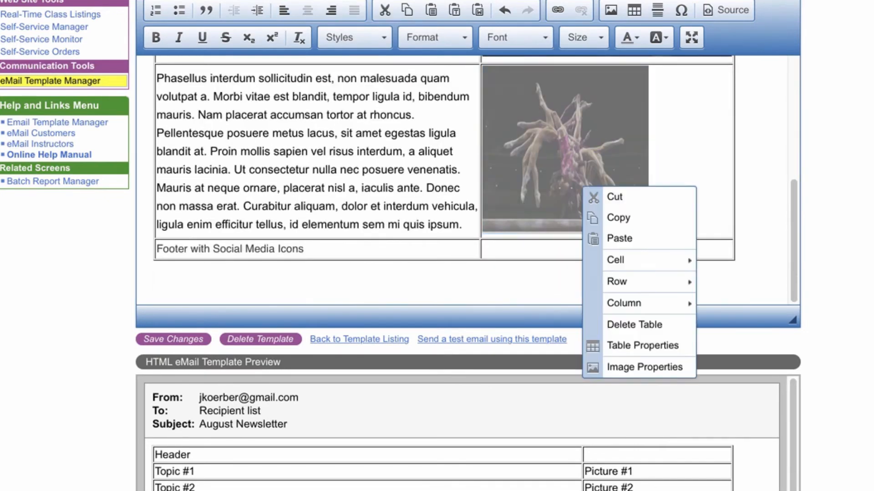
{"action": "left_click", "coordinate": [637, 366]}
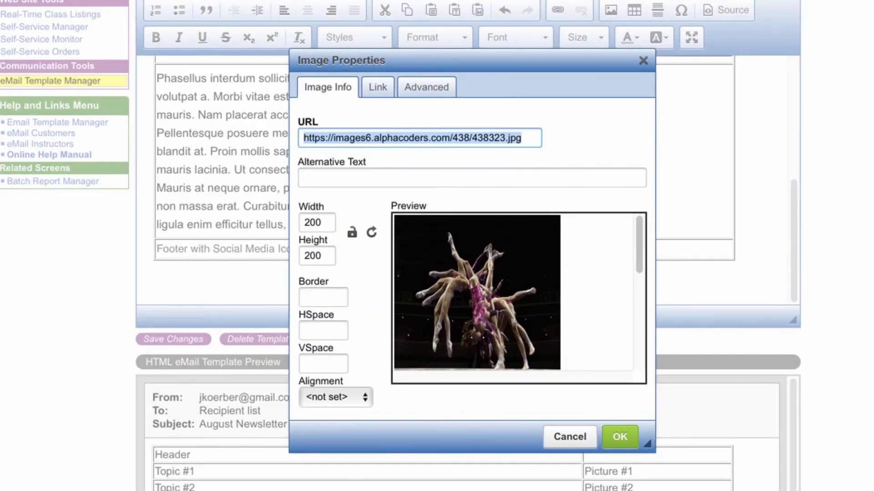
{"action": "left_click", "coordinate": [351, 232]}
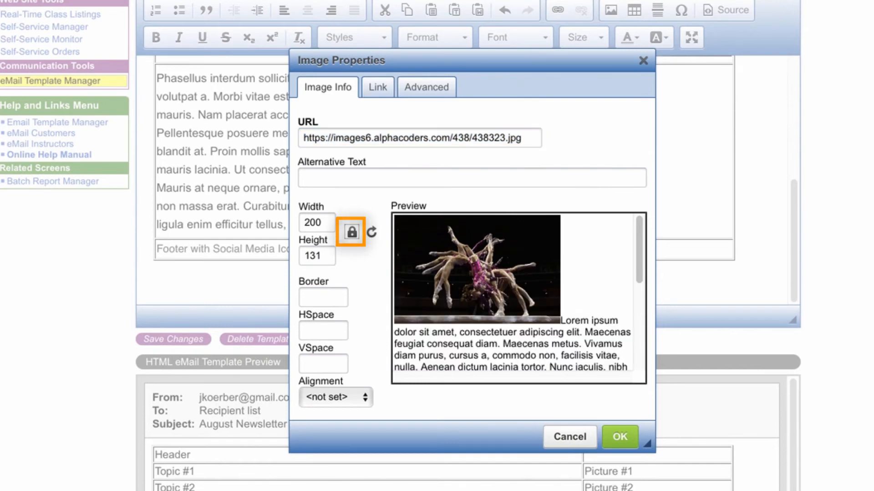
{"action": "double_click", "coordinate": [316, 255]}
{"action": "type", "text": "200"}
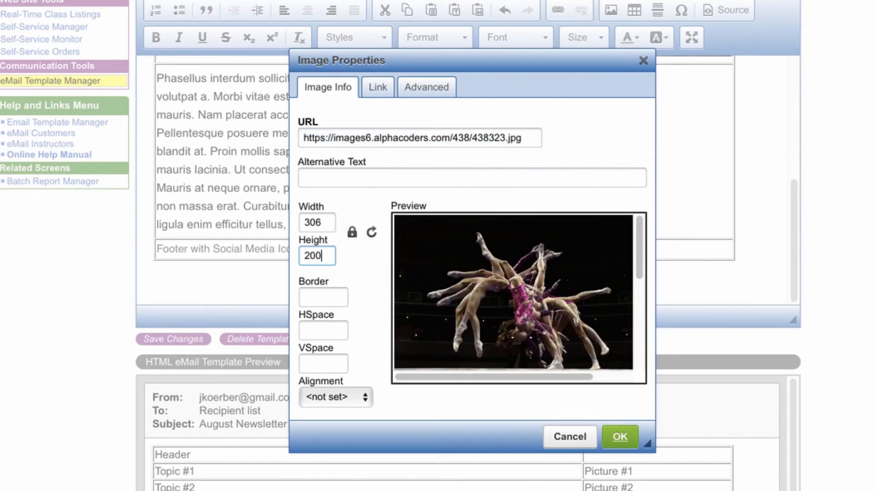
{"action": "left_click", "coordinate": [619, 437]}
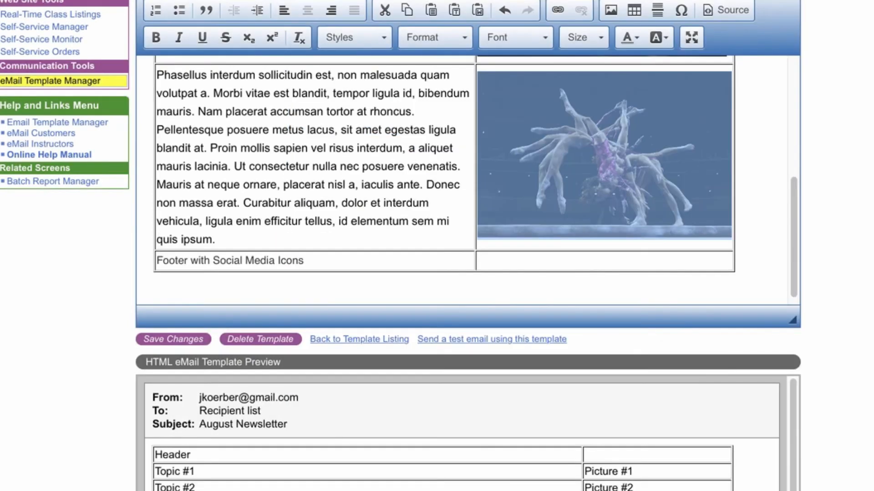
Merge the footer row's two cells into one and delete its placeholder text.
{"action": "left_click", "coordinate": [604, 284]}
{"action": "scroll", "coordinate": [461, 180], "scroll_direction": "up", "scroll_amount": 5}
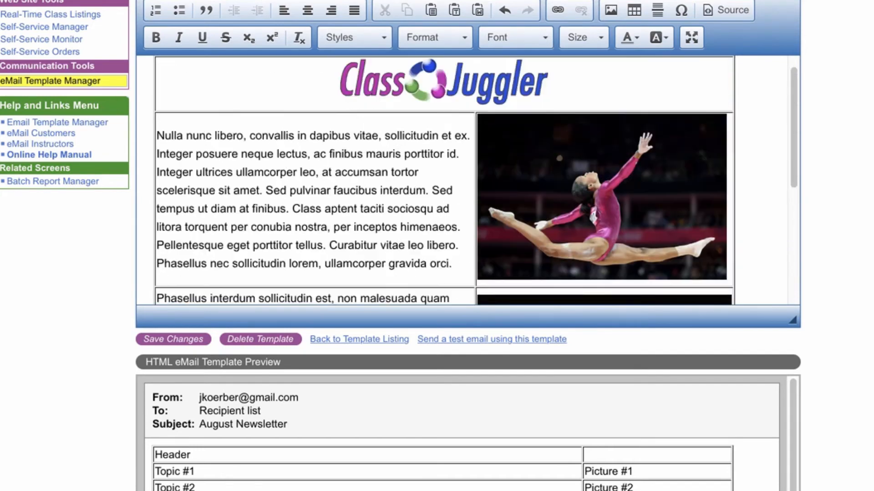
{"action": "scroll", "coordinate": [461, 180], "scroll_direction": "down", "scroll_amount": 2}
{"action": "scroll", "coordinate": [475, 180], "scroll_direction": "down", "scroll_amount": 4}
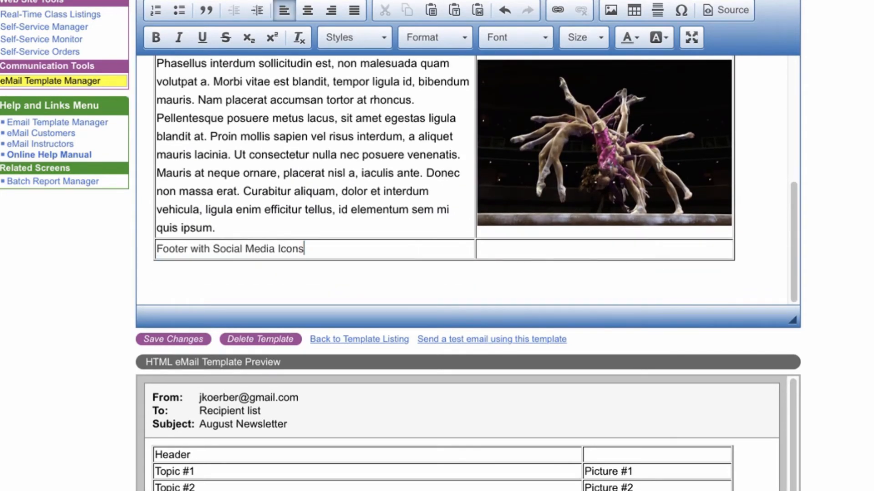
{"action": "right_click", "coordinate": [457, 252]}
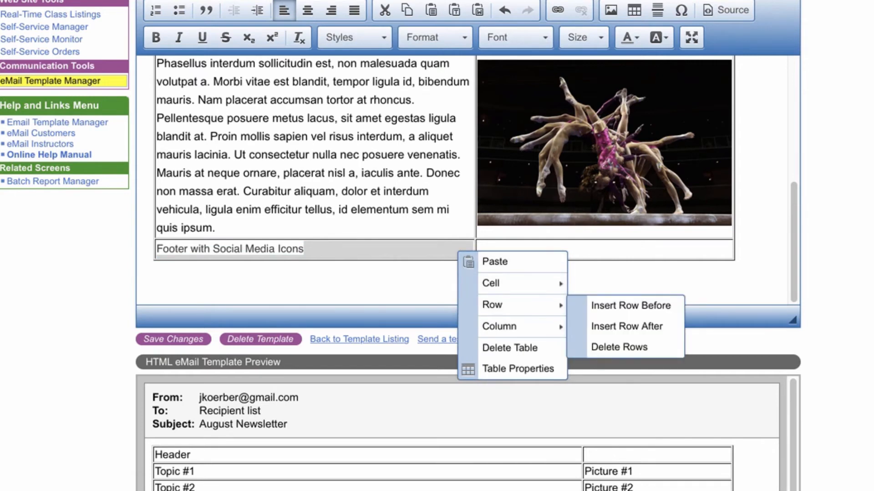
{"action": "mouse_move", "coordinate": [500, 284]}
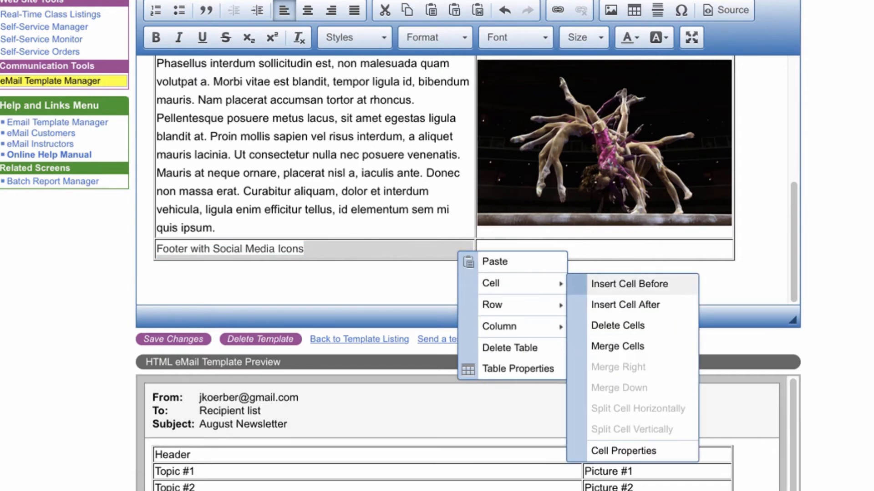
{"action": "left_click", "coordinate": [618, 346]}
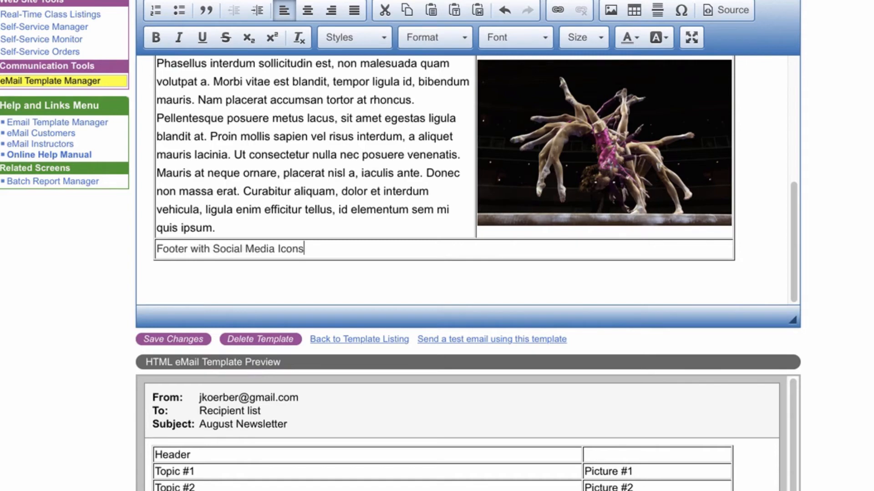
{"action": "triple_click", "coordinate": [306, 249]}
{"action": "key", "text": "BackSpace"}
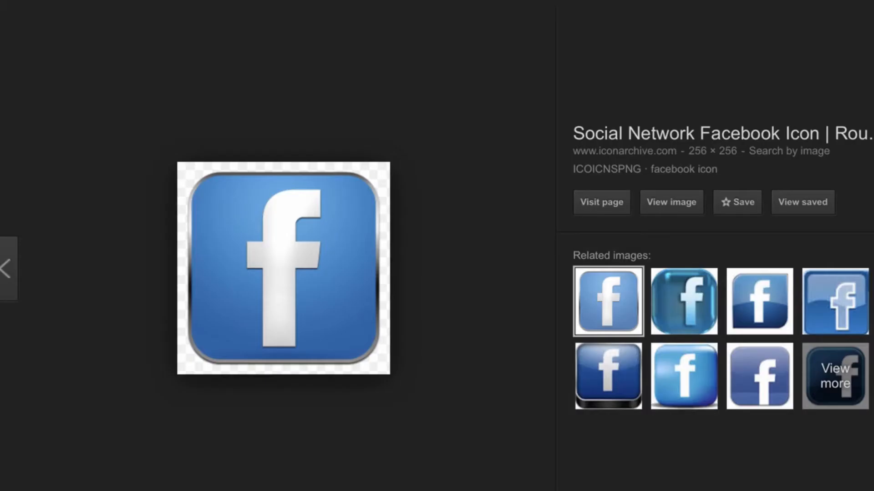
Copy the Facebook icon's image address and insert it as an image in the footer cell.
{"action": "right_click", "coordinate": [299, 258]}
{"action": "key", "text": "Escape"}
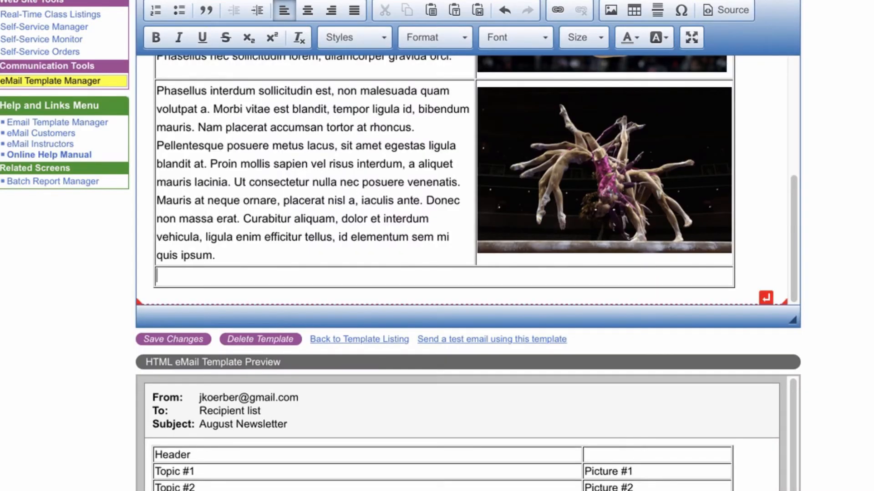
{"action": "left_click", "coordinate": [611, 10]}
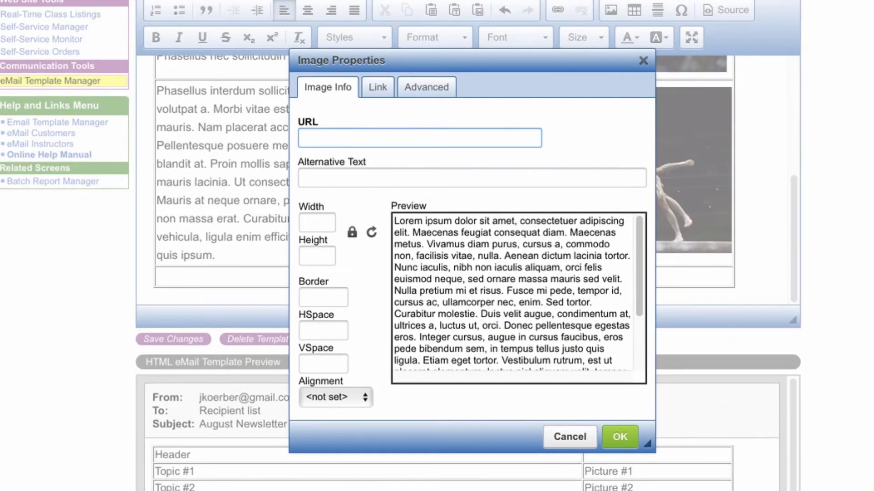
{"action": "key", "text": "ctrl+v"}
{"action": "key", "text": "Return"}
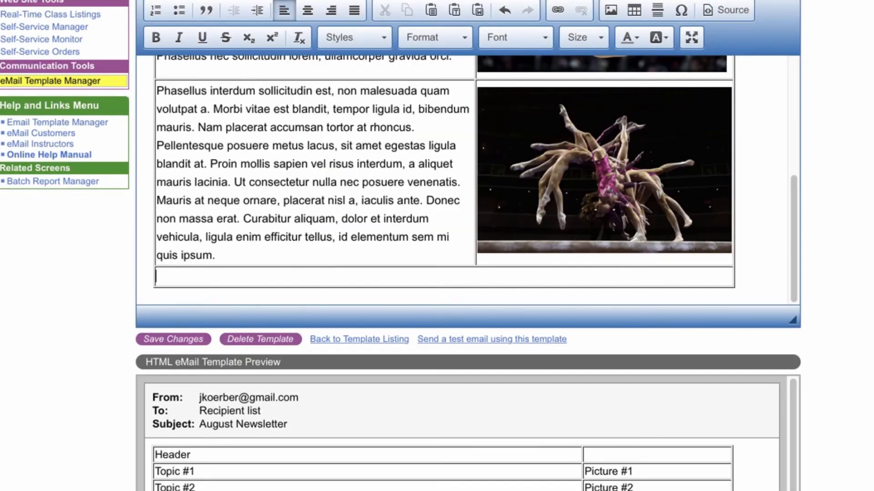
Set the Facebook icon's width to 40 in its image properties.
{"action": "scroll", "coordinate": [322, 205], "scroll_direction": "down", "scroll_amount": 4}
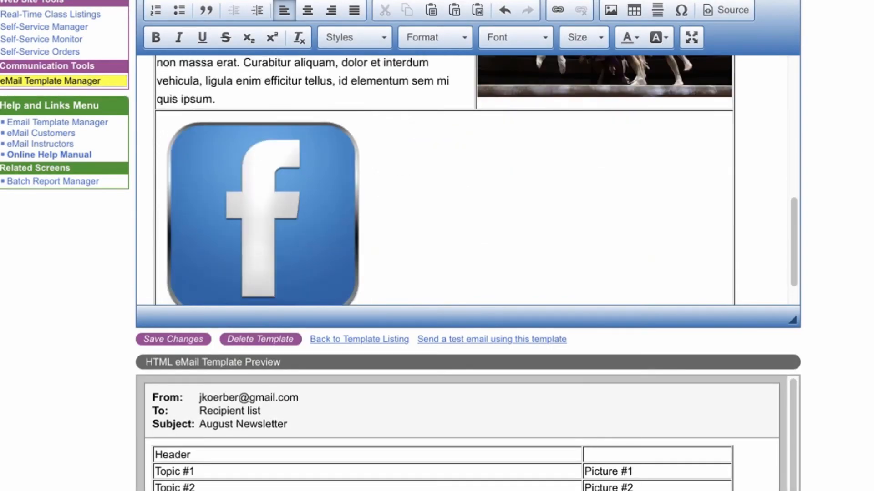
{"action": "right_click", "coordinate": [321, 228]}
{"action": "left_click", "coordinate": [384, 408]}
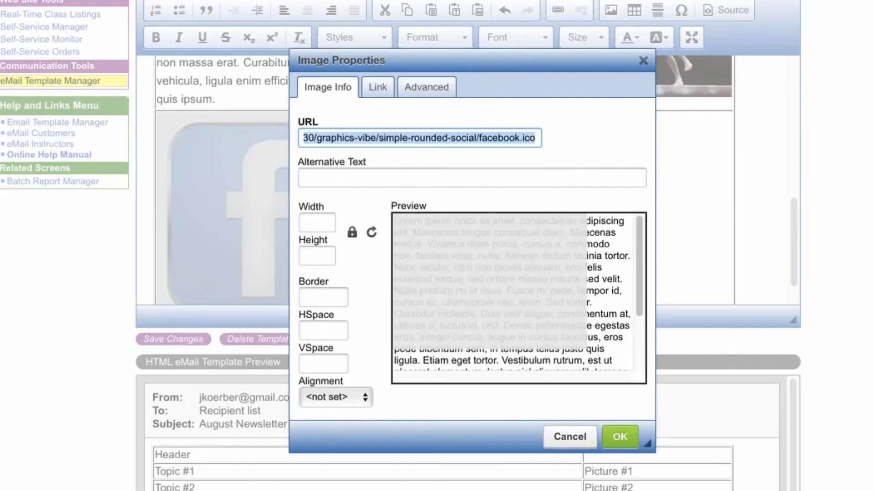
{"action": "left_click", "coordinate": [317, 223]}
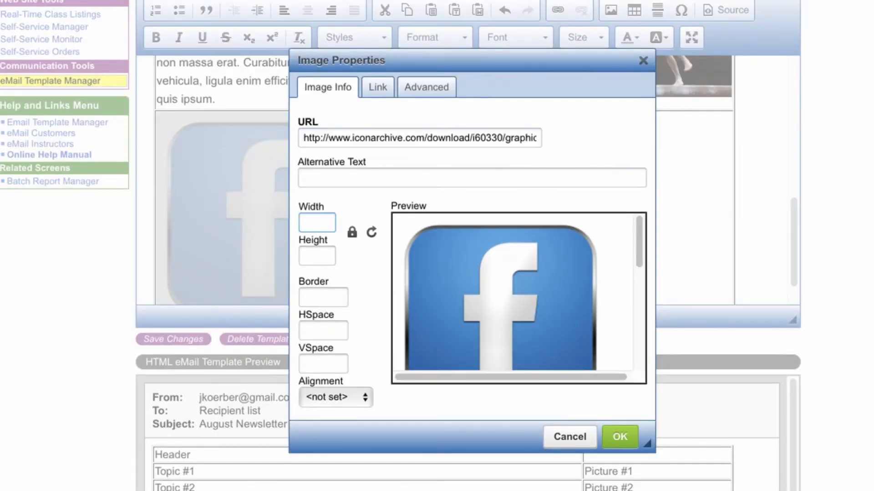
{"action": "type", "text": "40"}
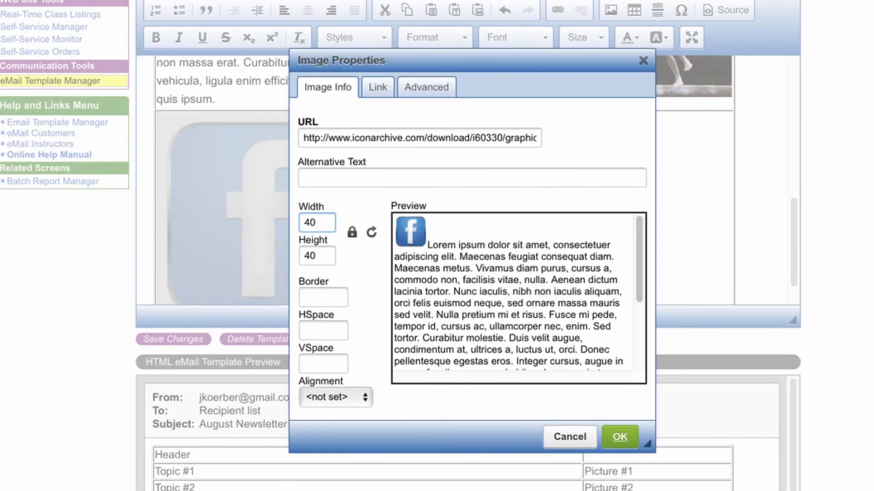
{"action": "key", "text": "Return"}
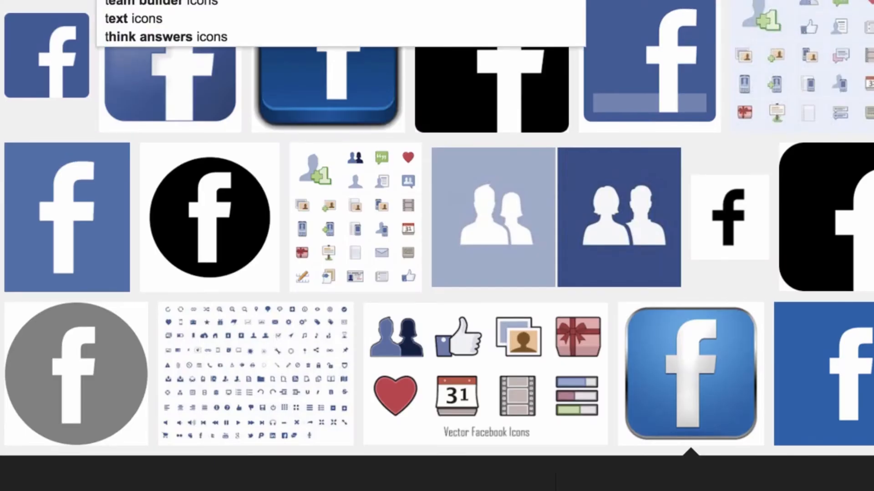
Search images for twitter icons and copy the rounded blue Twitter icon image.
{"action": "type", "text": "witter"}
{"action": "key", "text": "Return"}
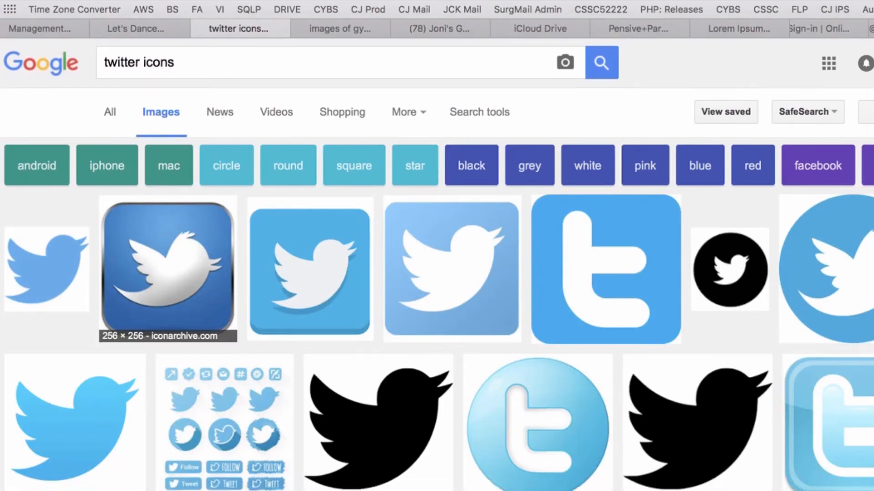
{"action": "left_click", "coordinate": [167, 278]}
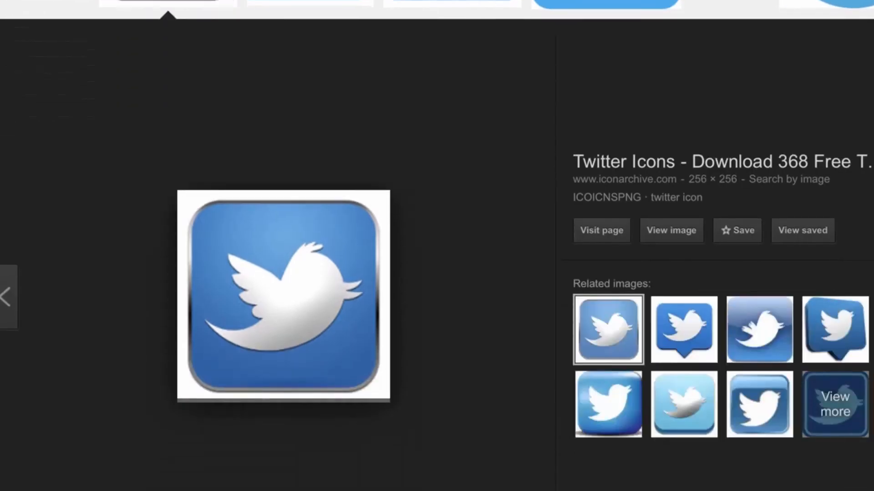
{"action": "right_click", "coordinate": [343, 251]}
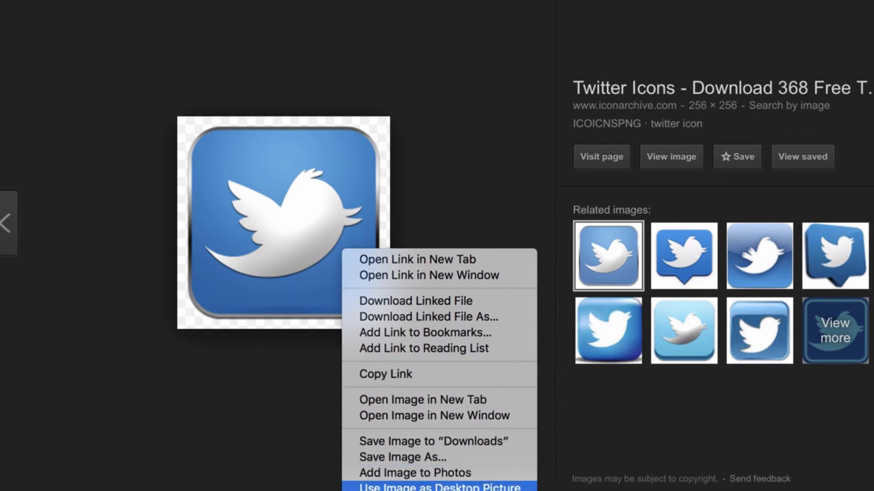
{"action": "left_click", "coordinate": [400, 490]}
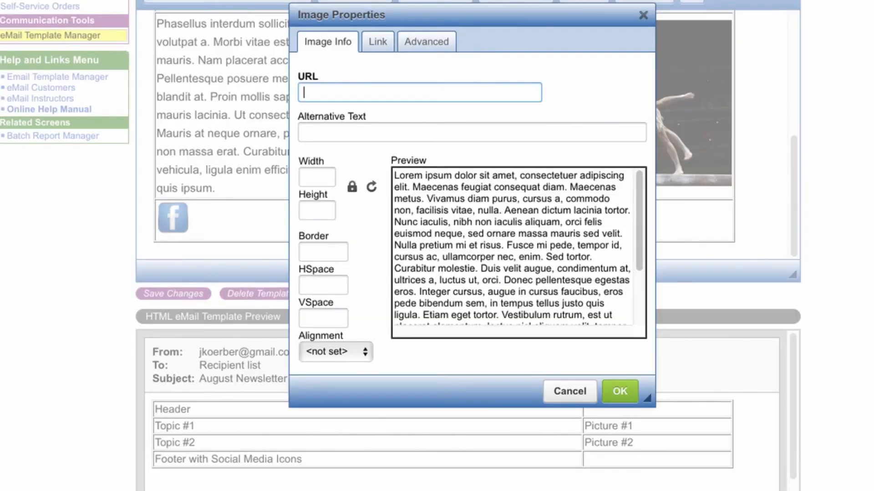
Insert the copied Twitter icon beside the Facebook icon with a width of 40.
{"action": "key", "text": "super+v"}
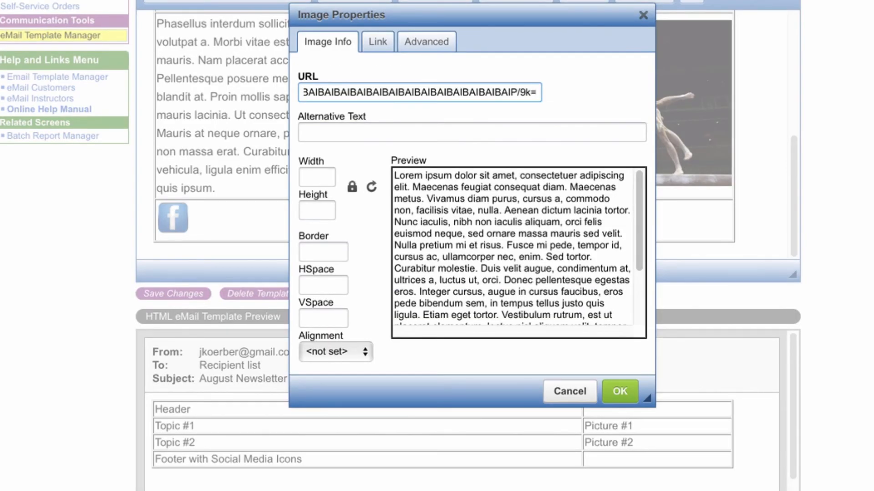
{"action": "key", "text": "Tab"}
{"action": "key", "text": "Tab"}
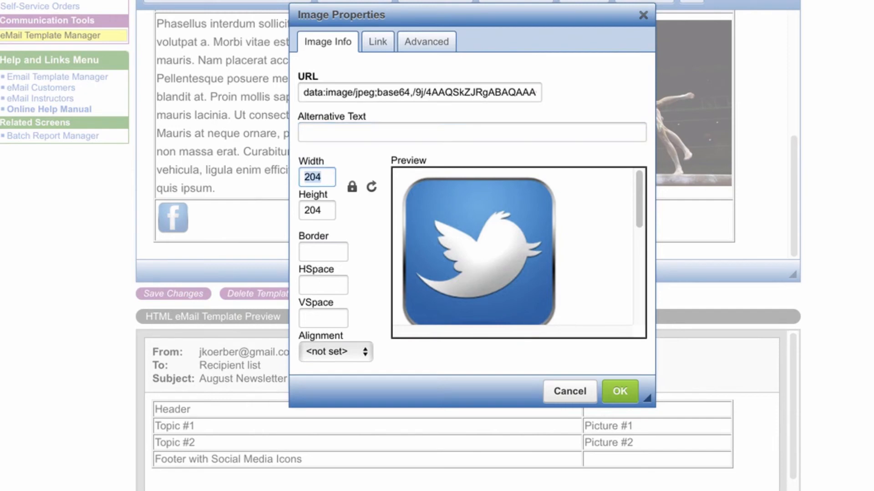
{"action": "type", "text": "40"}
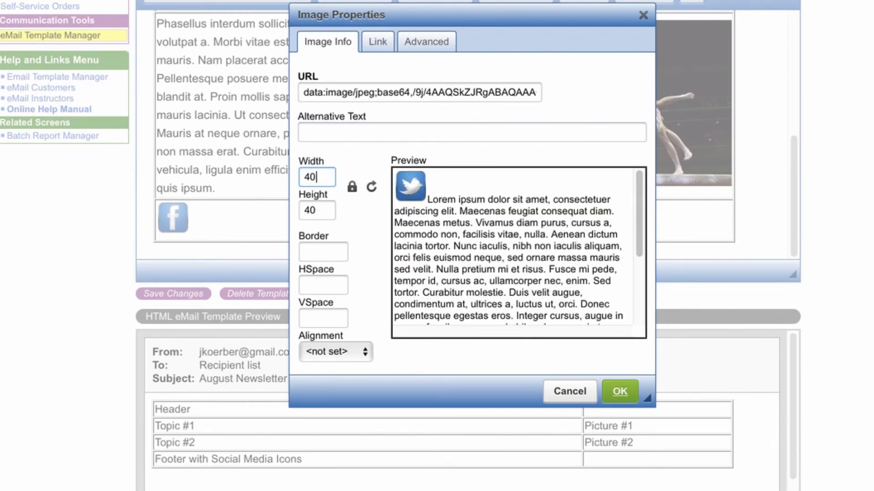
{"action": "left_click", "coordinate": [619, 391]}
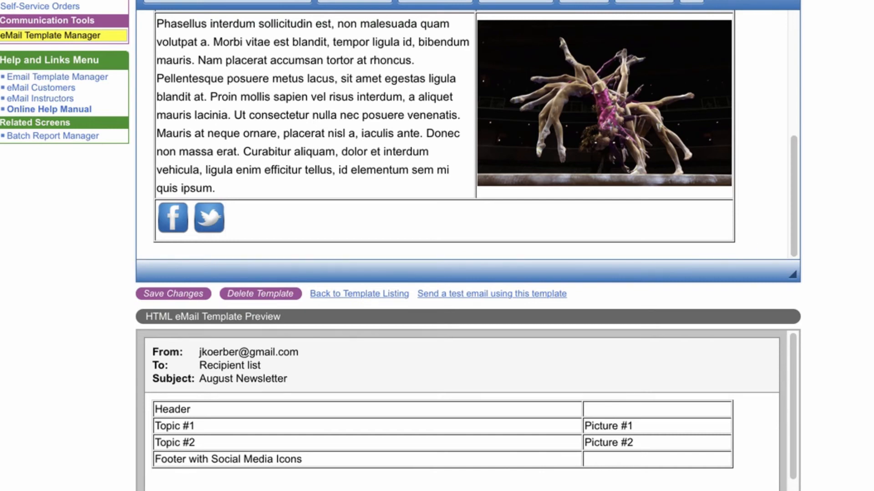
Add the text "Thanks for being a great customer" after the social icons in the footer.
{"action": "type", "text": ". Thanks for being a great customer"}
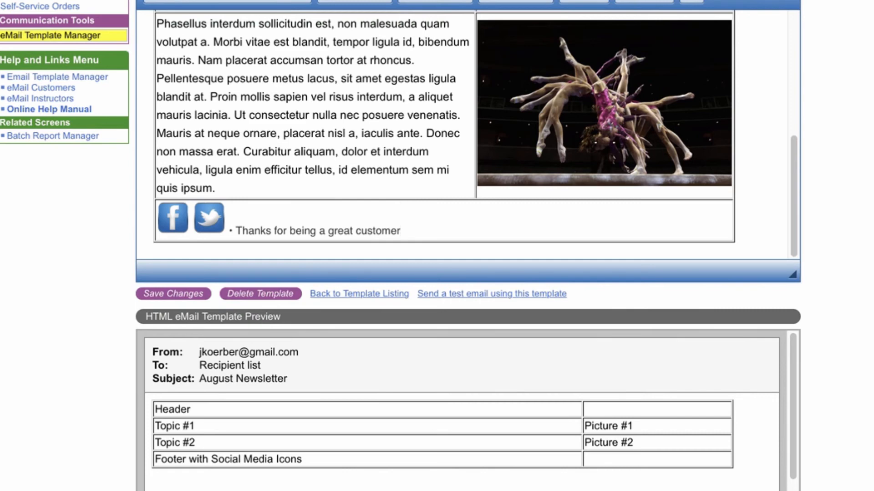
Format the thank-you line as bold italic in Comic Sans MS.
{"action": "key", "text": "shift+Home"}
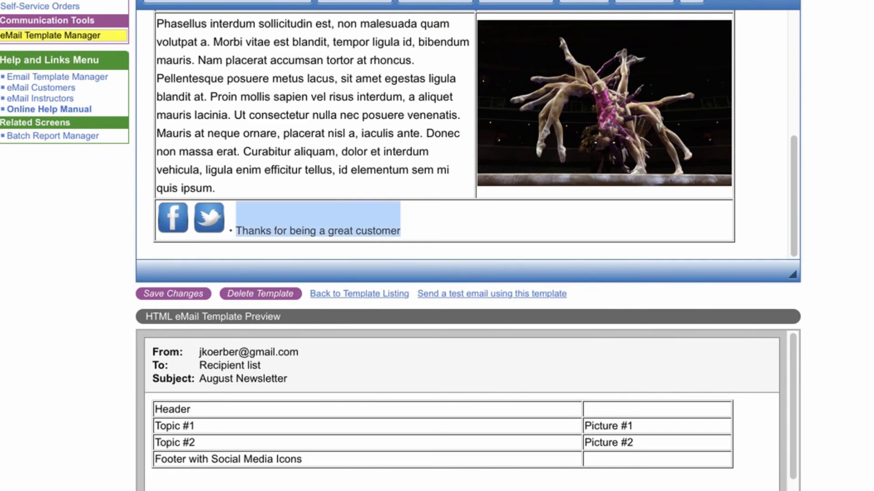
{"action": "key", "text": "ctrl+i"}
{"action": "key", "text": "ctrl+b"}
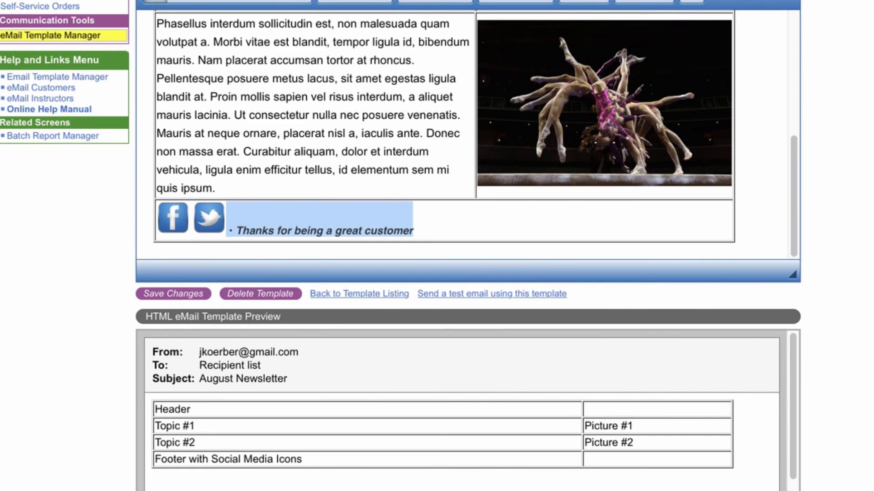
{"action": "left_click", "coordinate": [515, 2]}
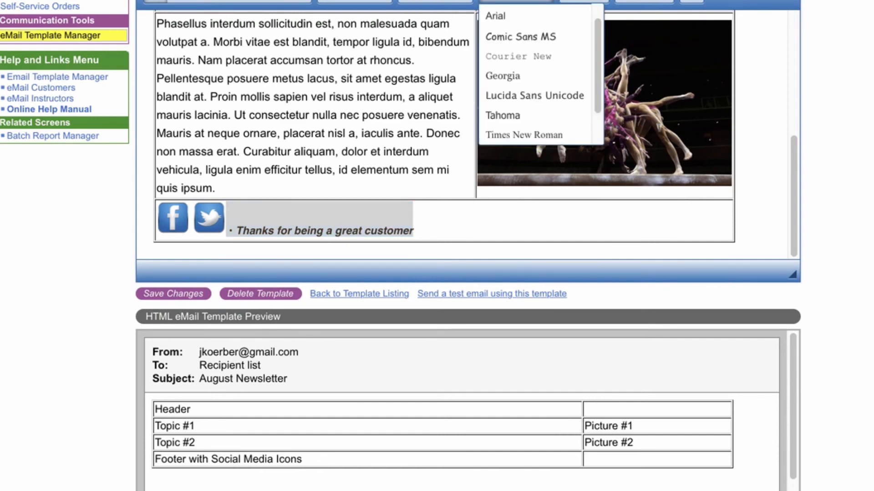
{"action": "left_click", "coordinate": [521, 37]}
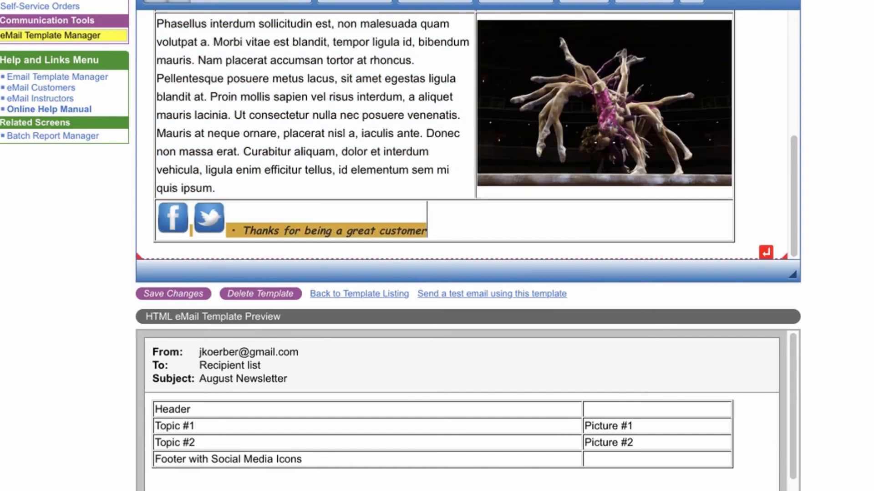
Set the footer contents' background colour to Automatic.
{"action": "left_click_drag", "start_coordinate": [429, 231], "coordinate": [157, 226]}
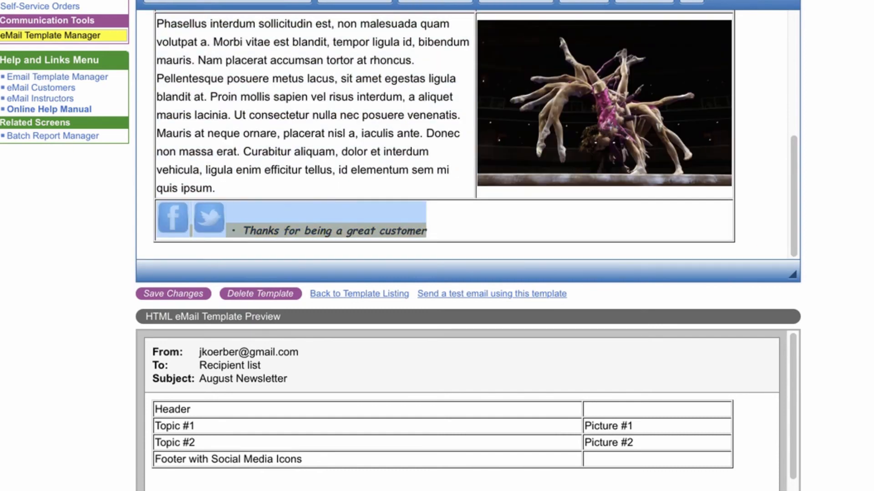
{"action": "left_click", "coordinate": [655, 2]}
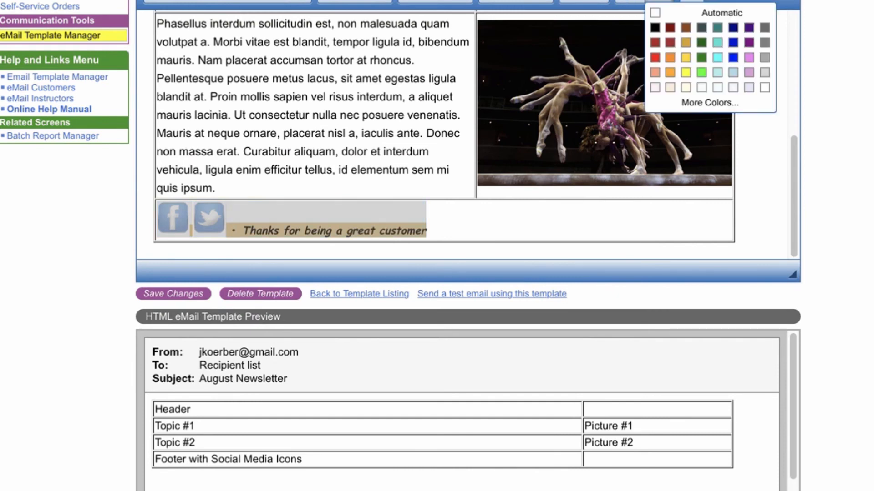
{"action": "left_click", "coordinate": [709, 13]}
{"action": "left_click", "coordinate": [430, 229]}
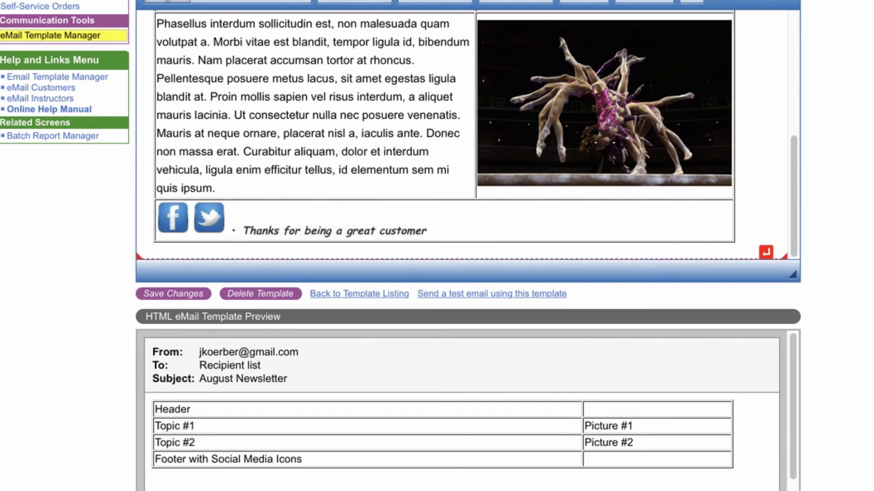
Save the template changes.
{"action": "left_click", "coordinate": [173, 294]}
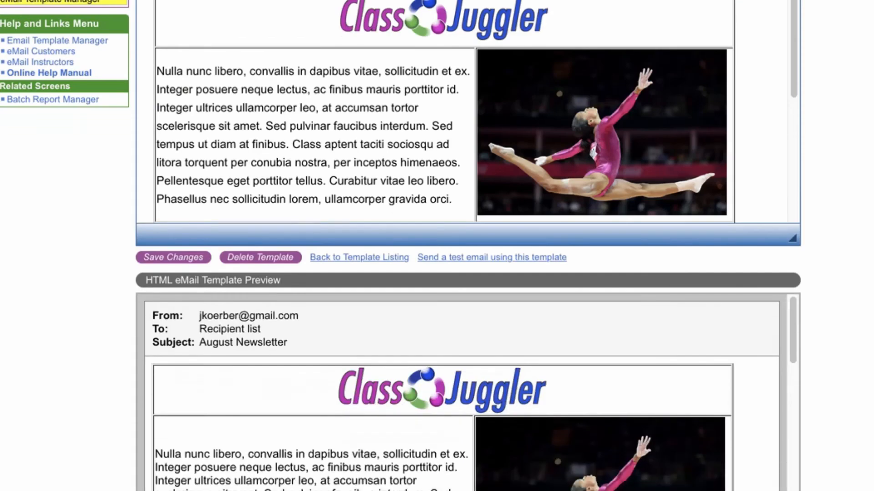
{"action": "scroll", "coordinate": [468, 298], "scroll_direction": "down", "scroll_amount": 6}
{"action": "scroll", "coordinate": [468, 298], "scroll_direction": "down", "scroll_amount": 3}
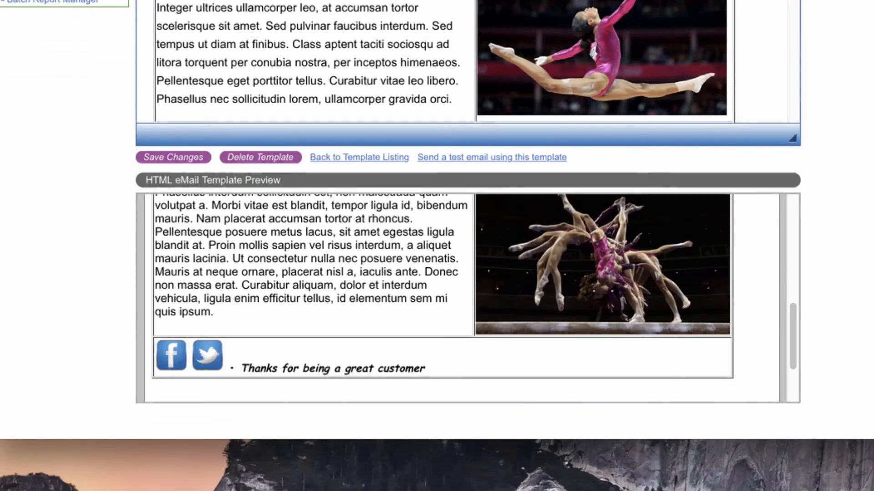
{"action": "scroll", "coordinate": [468, 298], "scroll_direction": "up", "scroll_amount": 10}
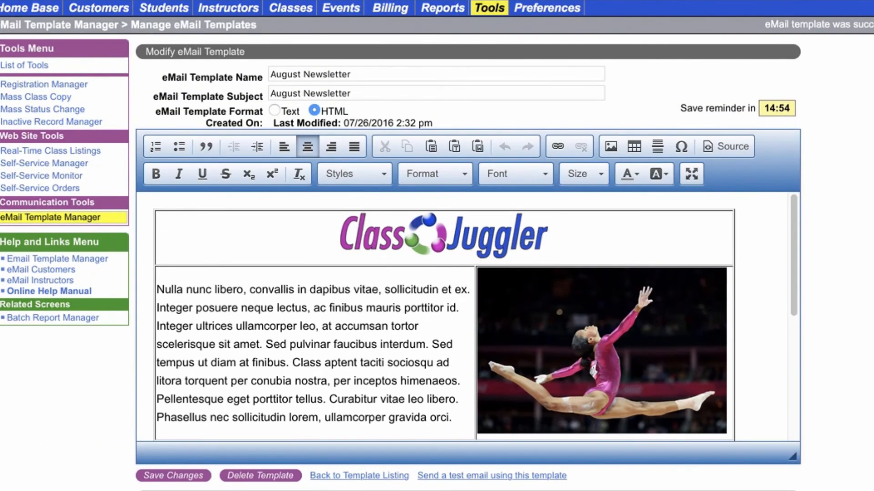
Remove the table borders by setting the table's border size to 0.
{"action": "right_click", "coordinate": [201, 240]}
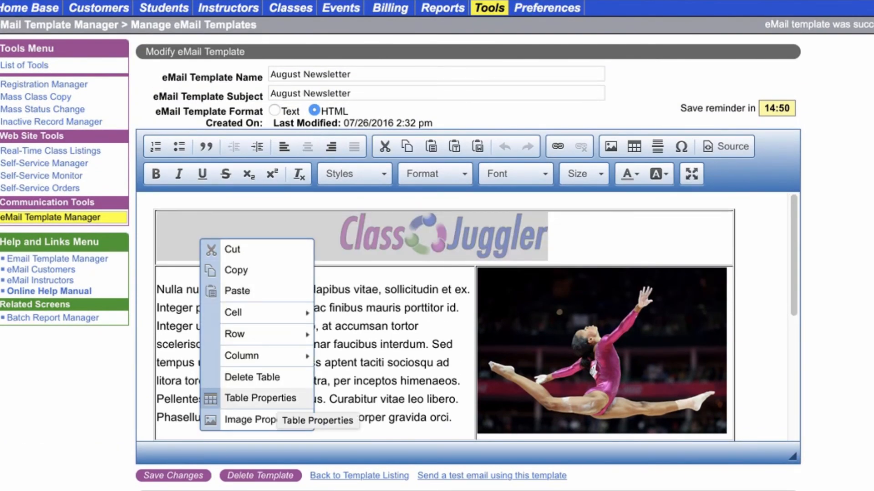
{"action": "left_click", "coordinate": [273, 403]}
{"action": "key", "text": "Tab"}
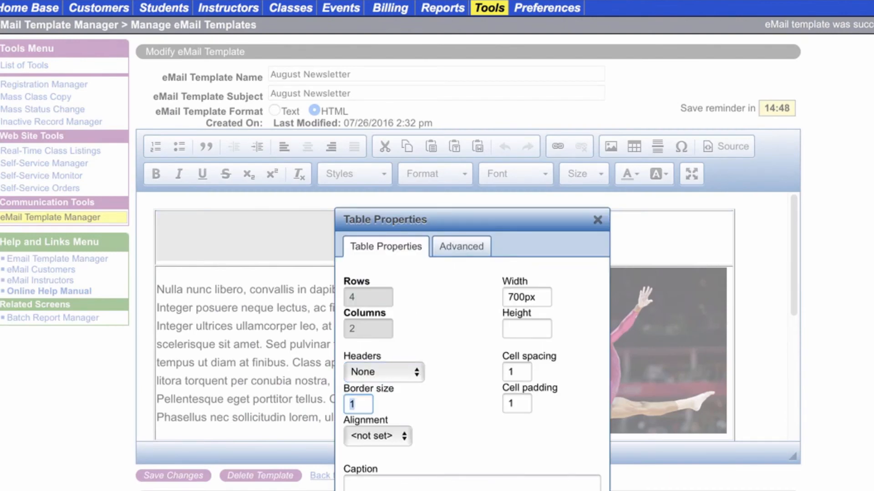
{"action": "type", "text": "0"}
{"action": "key", "text": "Return"}
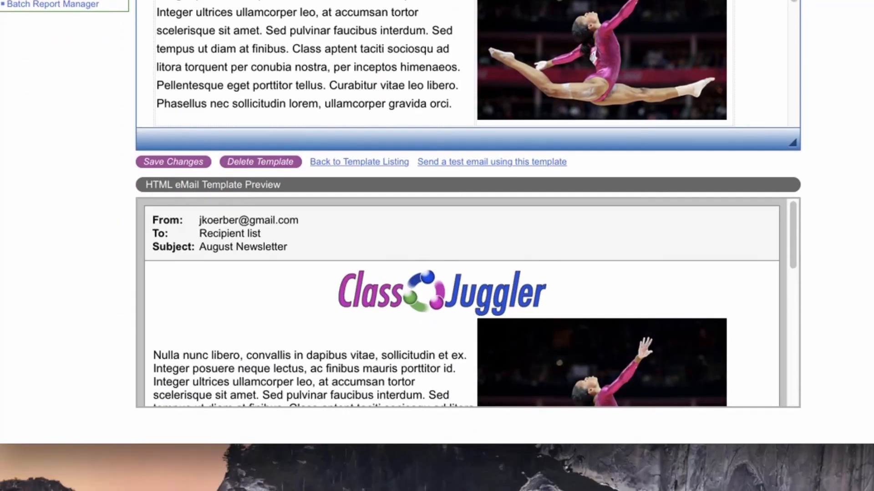
{"action": "scroll", "coordinate": [468, 303], "scroll_direction": "down", "scroll_amount": 2}
{"action": "scroll", "coordinate": [462, 302], "scroll_direction": "down", "scroll_amount": 2}
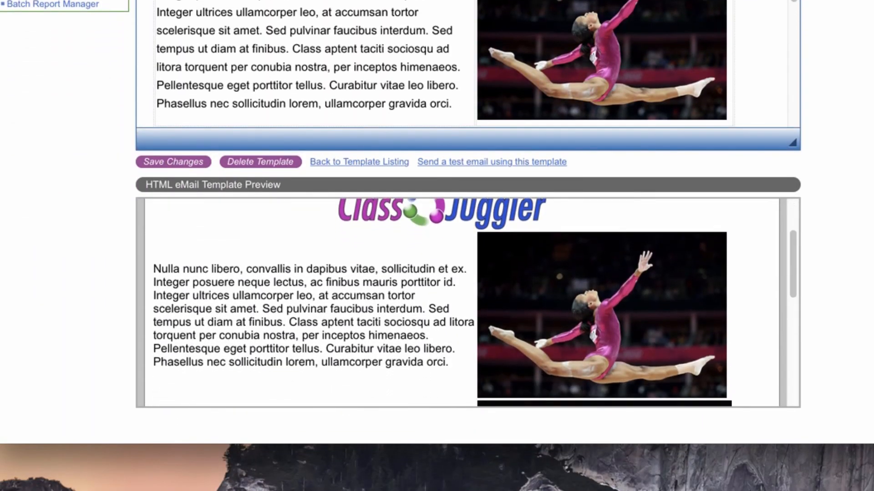
{"action": "scroll", "coordinate": [462, 302], "scroll_direction": "down", "scroll_amount": 10}
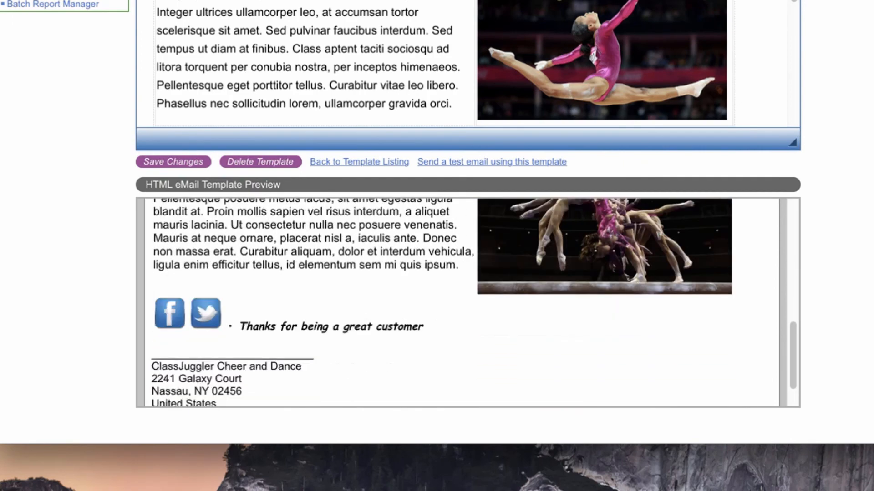
{"action": "scroll", "coordinate": [462, 303], "scroll_direction": "up", "scroll_amount": 10}
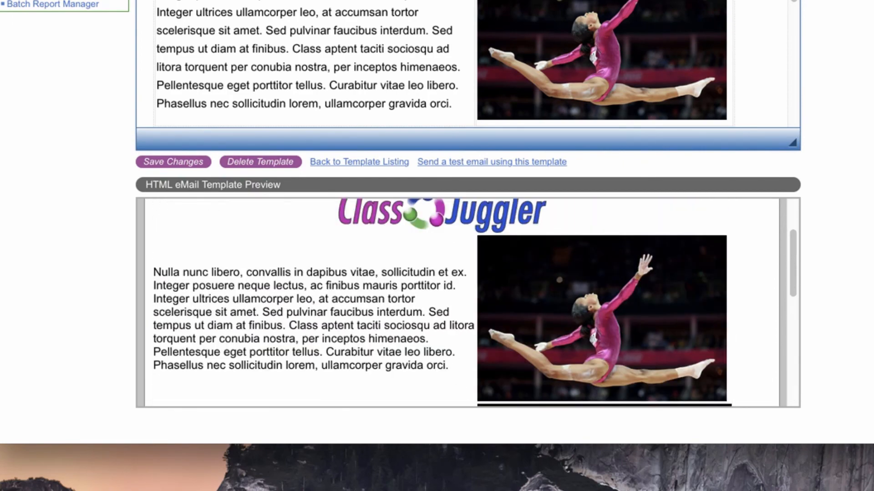
{"action": "scroll", "coordinate": [462, 303], "scroll_direction": "up", "scroll_amount": 3}
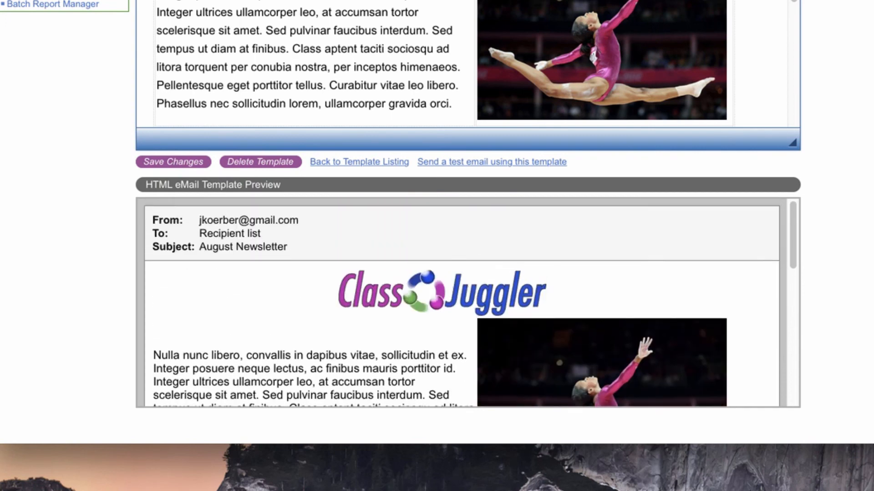